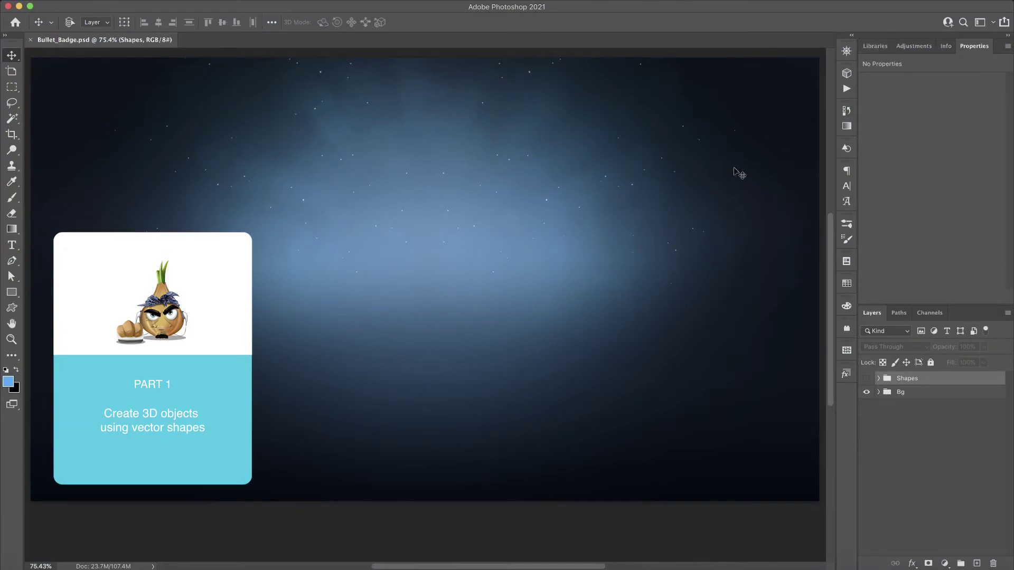
Check the document's pixel dimensions and resolution in the Image Size settings
{"action": "left_click", "coordinate": [106, 1]}
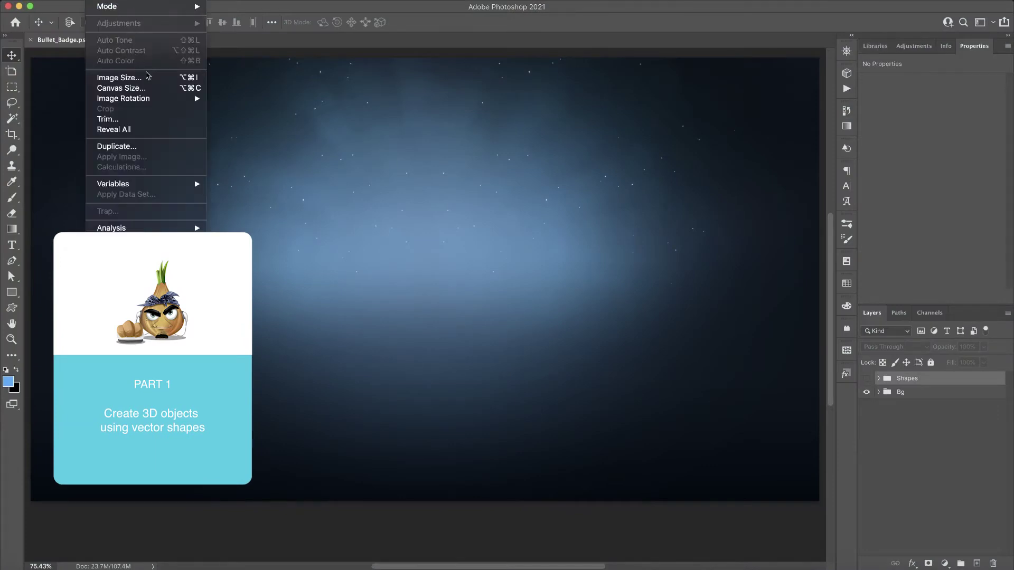
{"action": "left_click", "coordinate": [158, 79]}
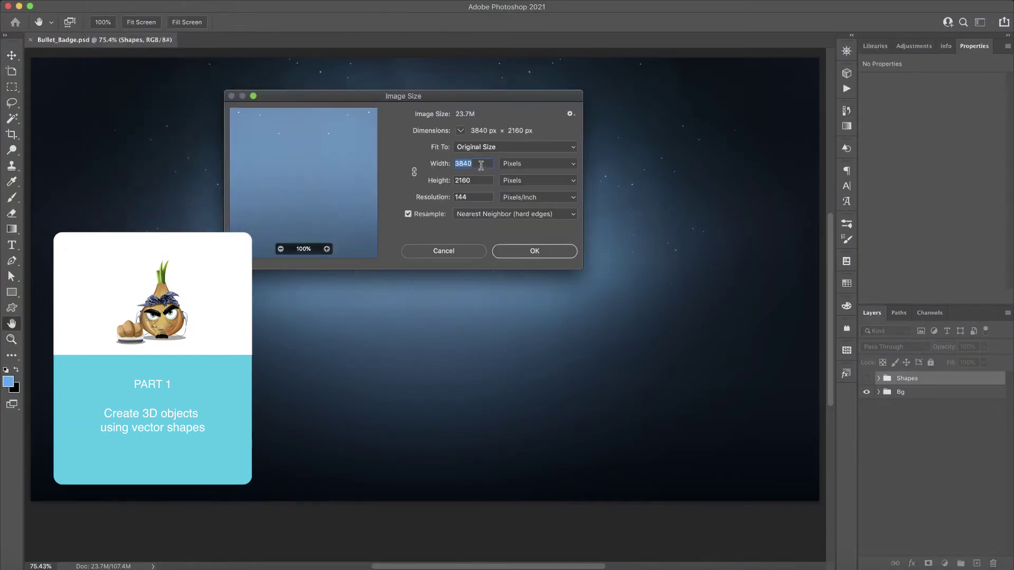
{"action": "key", "text": "Tab"}
{"action": "key", "text": "Tab"}
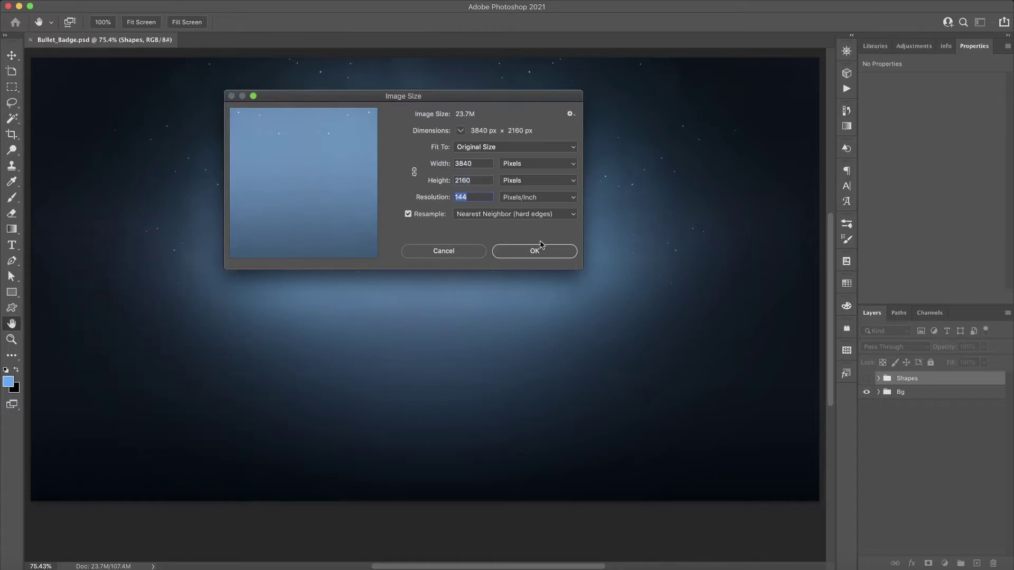
{"action": "left_click", "coordinate": [547, 254]}
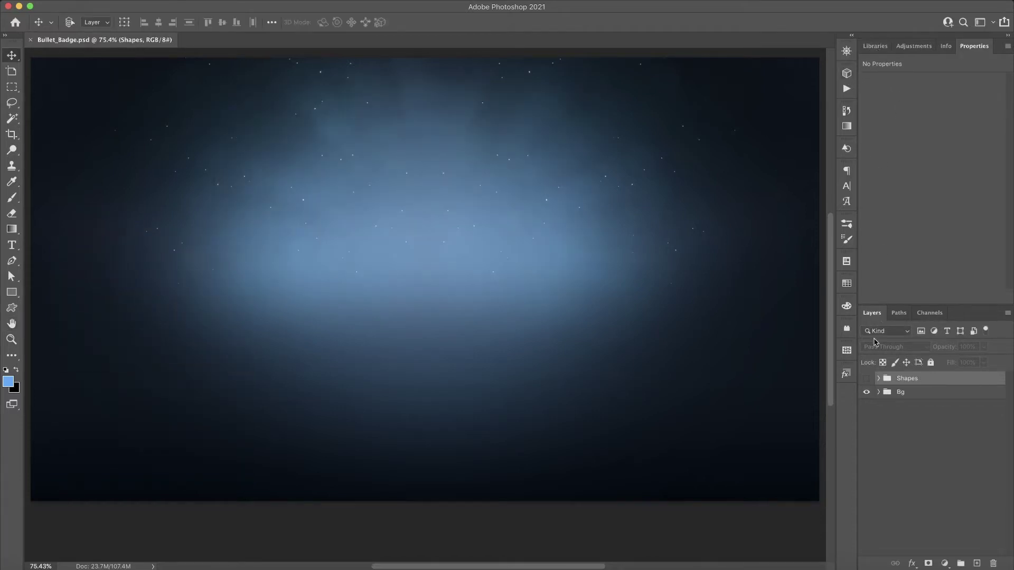
Show and expand the Shapes group and create a 3D extrusion from the Bullet layer
{"action": "left_click", "coordinate": [866, 378]}
{"action": "left_click", "coordinate": [879, 378]}
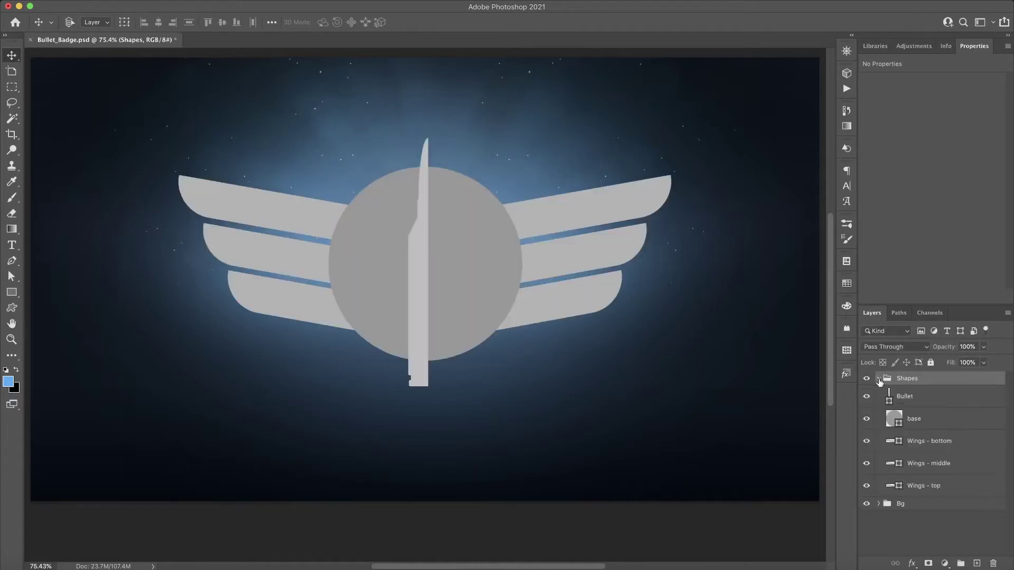
{"action": "left_click", "coordinate": [925, 401]}
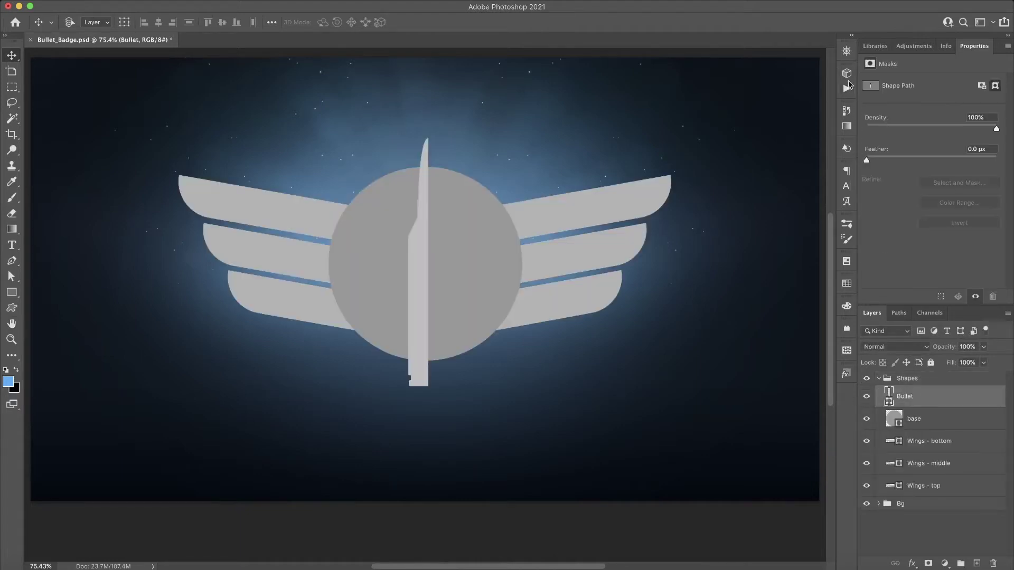
{"action": "left_click", "coordinate": [847, 74]}
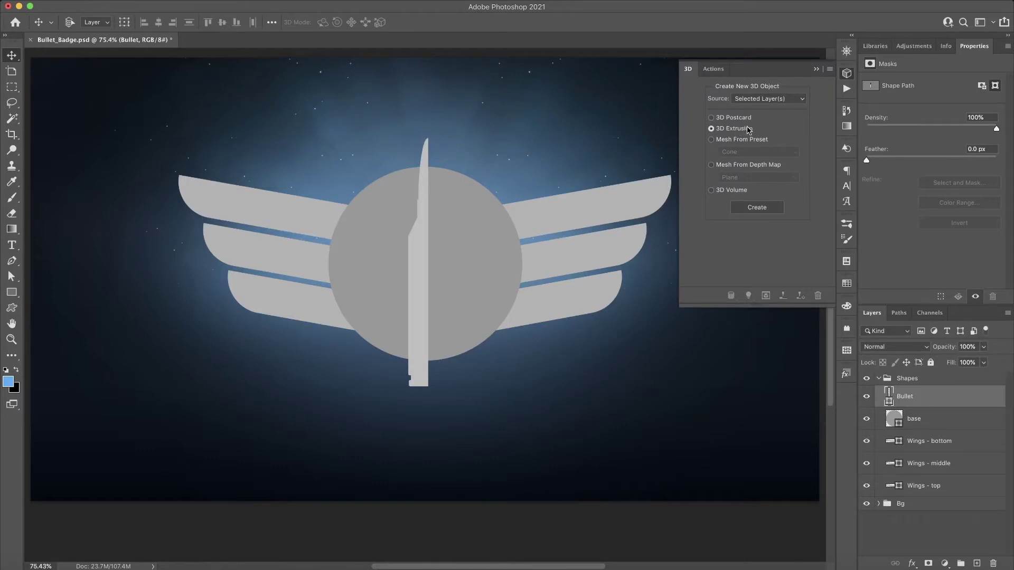
{"action": "left_click", "coordinate": [761, 210]}
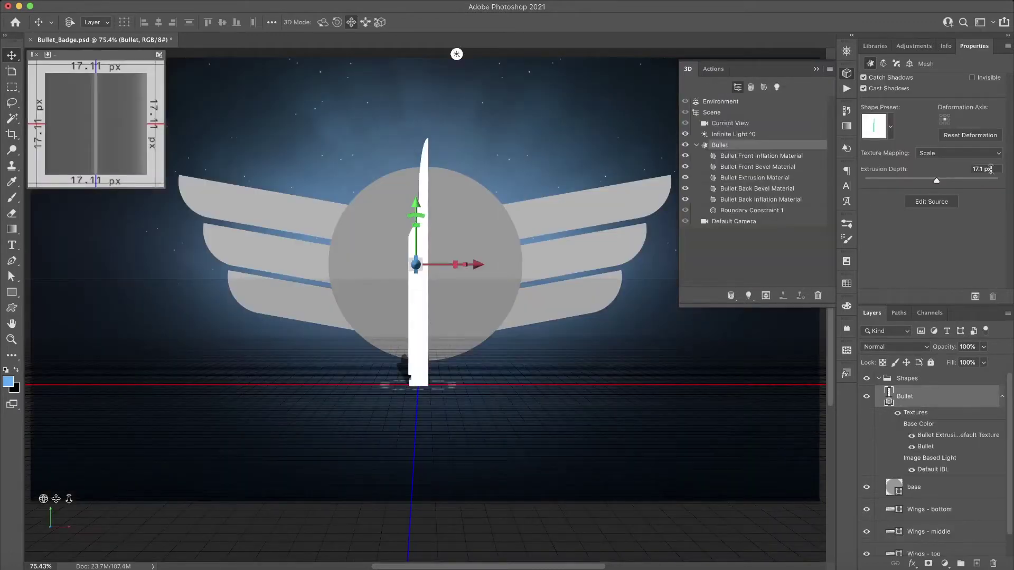
Apply the full-revolve shape preset to the Bullet mesh with an extrusion depth of 0 px, and collapse its layer entries
{"action": "left_click", "coordinate": [986, 169]}
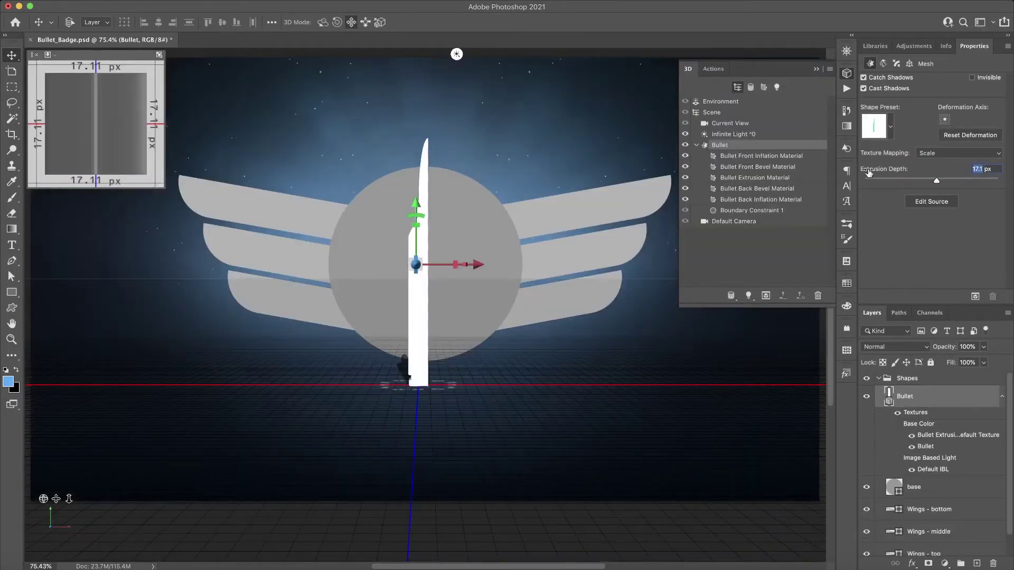
{"action": "type", "text": "0"}
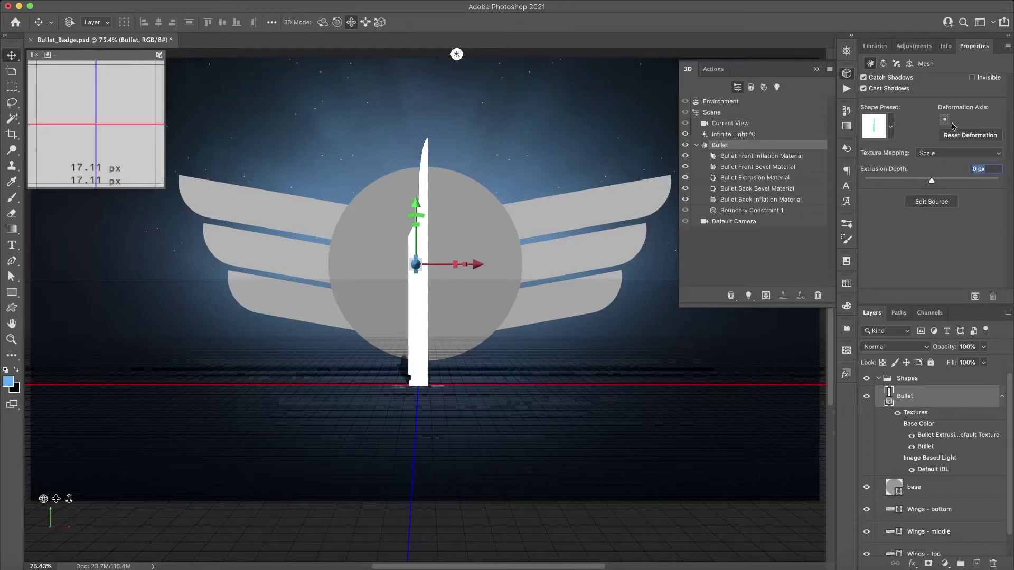
{"action": "left_click", "coordinate": [892, 128]}
{"action": "left_click", "coordinate": [844, 339]}
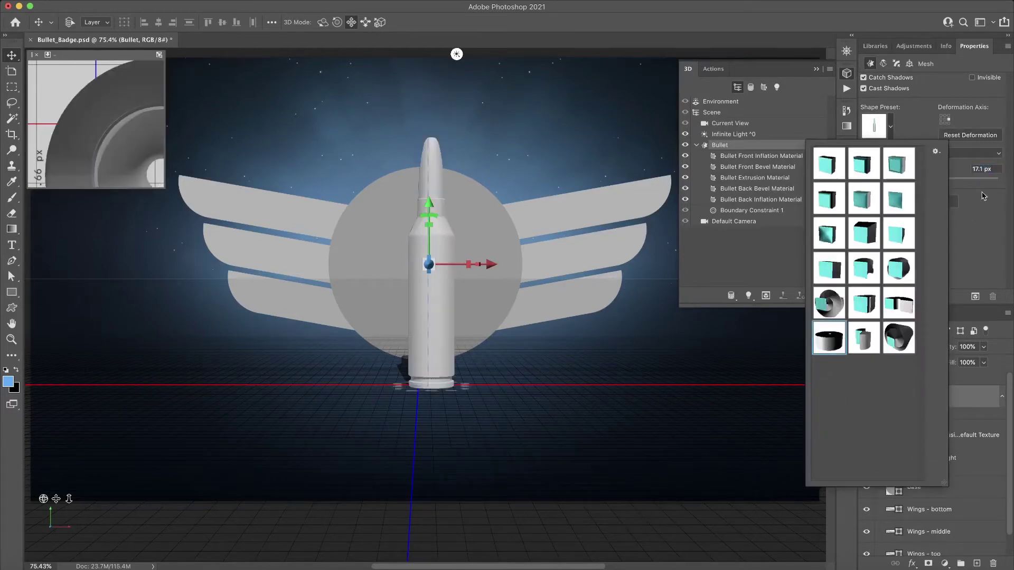
{"action": "double_click", "coordinate": [984, 169]}
{"action": "type", "text": "0"}
{"action": "key", "text": "Return"}
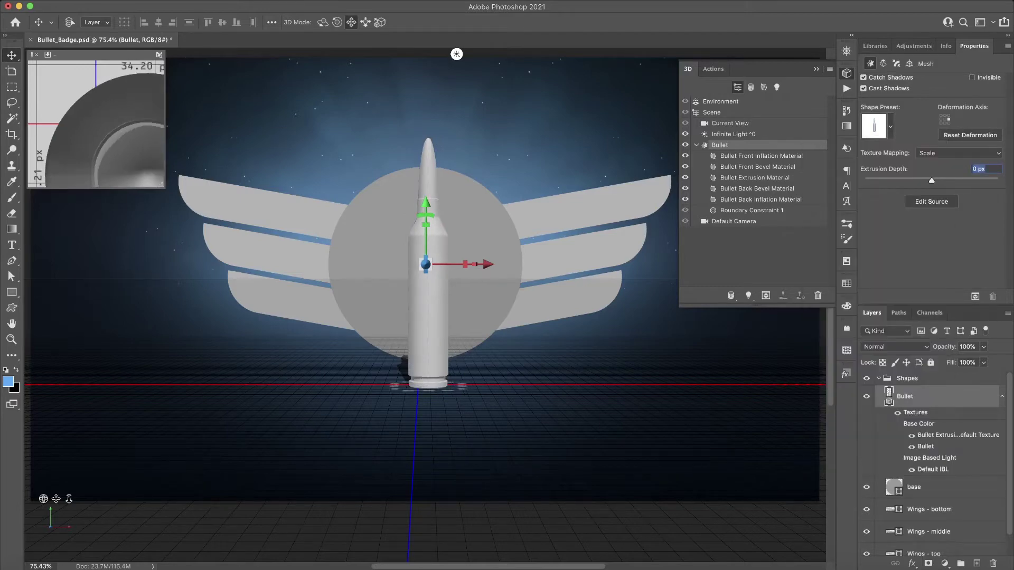
{"action": "left_click", "coordinate": [1002, 400]}
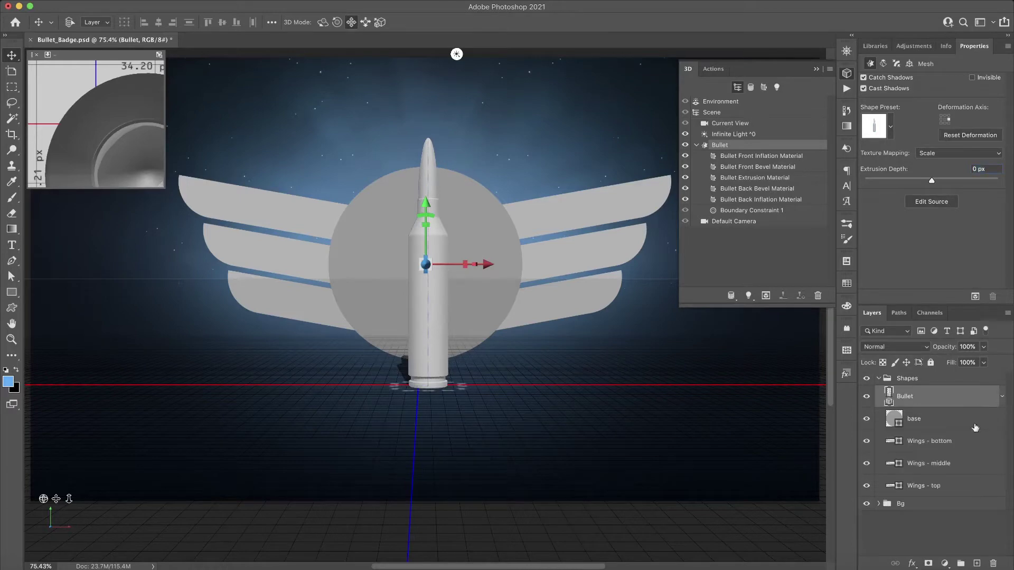
Create a 3D extrusion from the base layer and set its extrusion depth to 10 px
{"action": "left_click", "coordinate": [945, 421]}
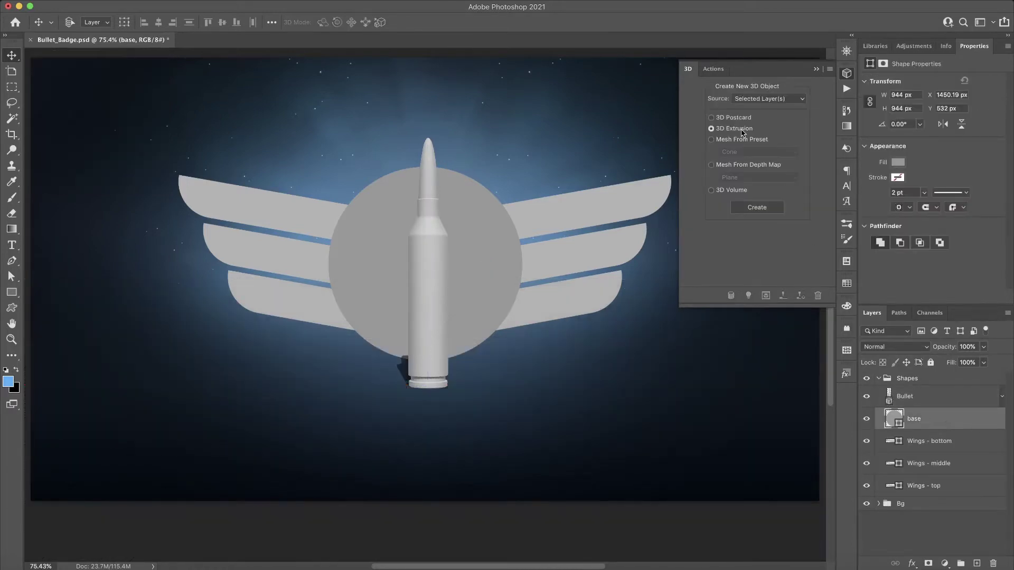
{"action": "left_click", "coordinate": [756, 208]}
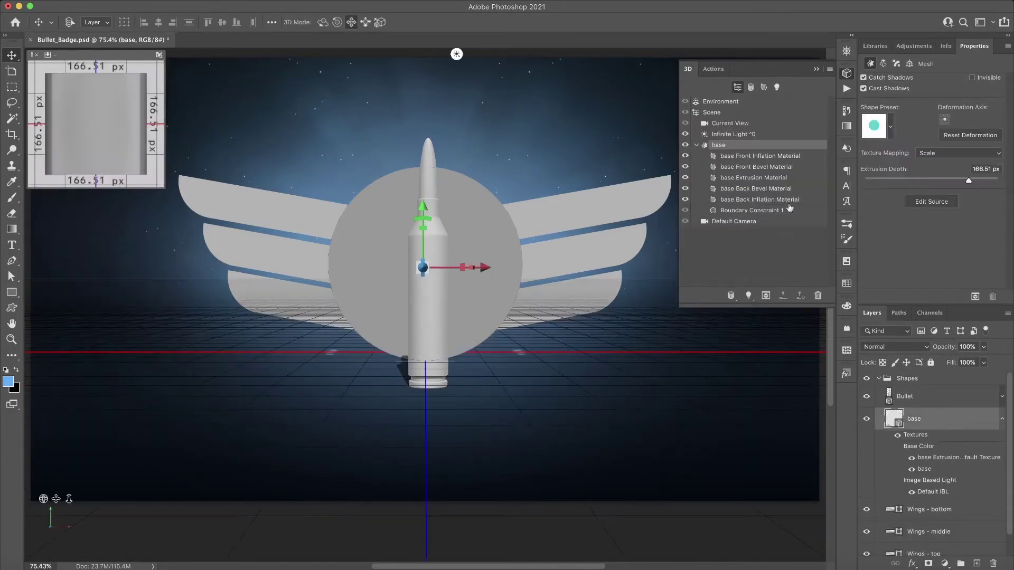
{"action": "left_click", "coordinate": [993, 170]}
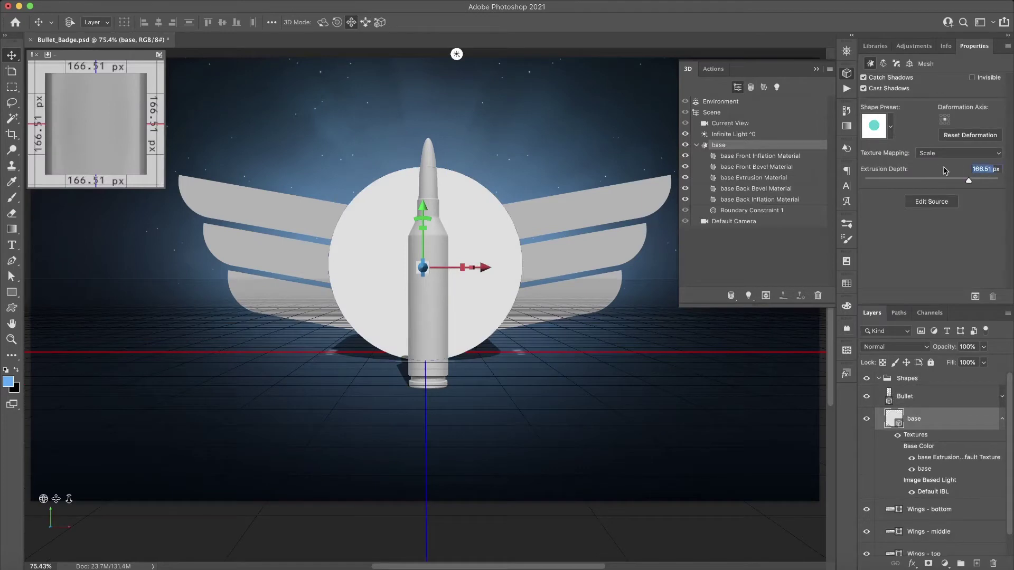
{"action": "type", "text": "10"}
{"action": "key", "text": "Return"}
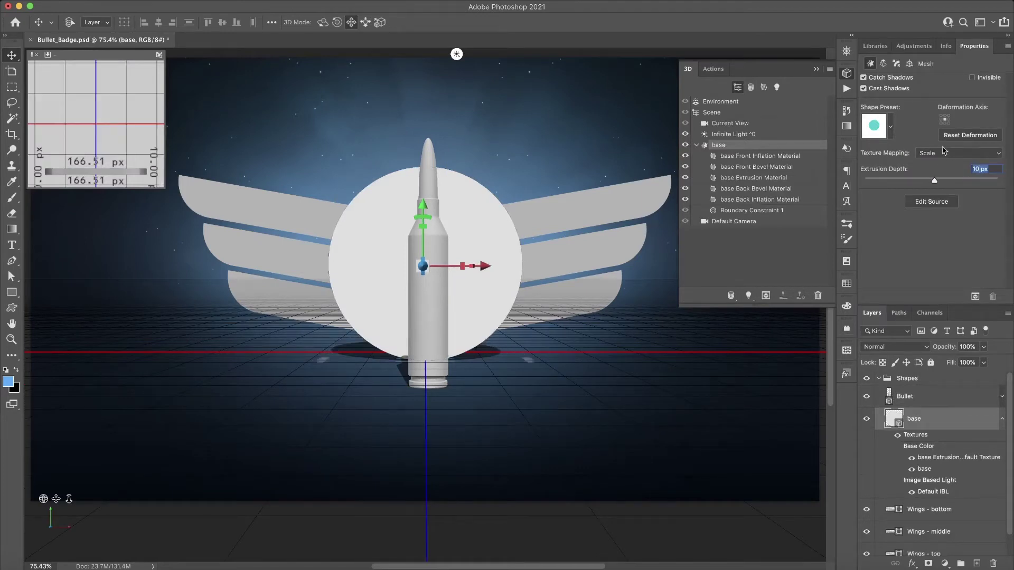
Shape a custom bevel contour for the base's front cap, starting at 50% output, running flat to a corner point and dropping to 0%
{"action": "left_click", "coordinate": [898, 64]}
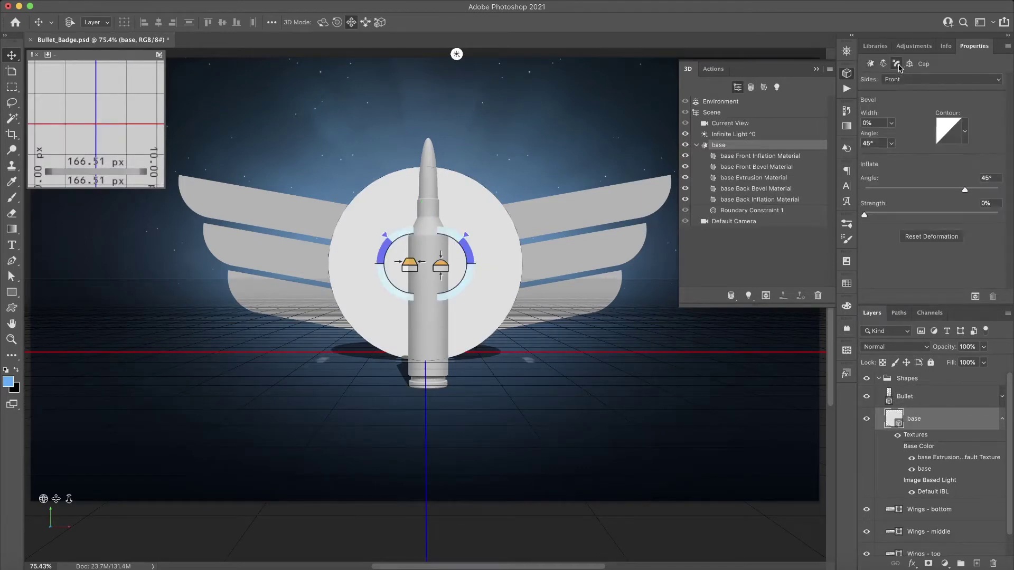
{"action": "left_click", "coordinate": [947, 138]}
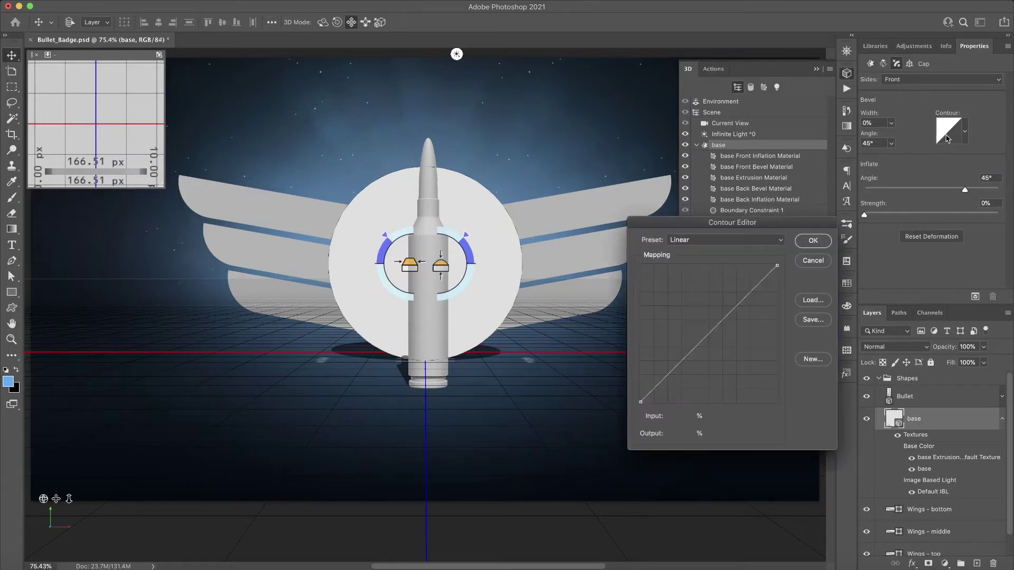
{"action": "left_click_drag", "start_coordinate": [640, 402], "coordinate": [632, 334]}
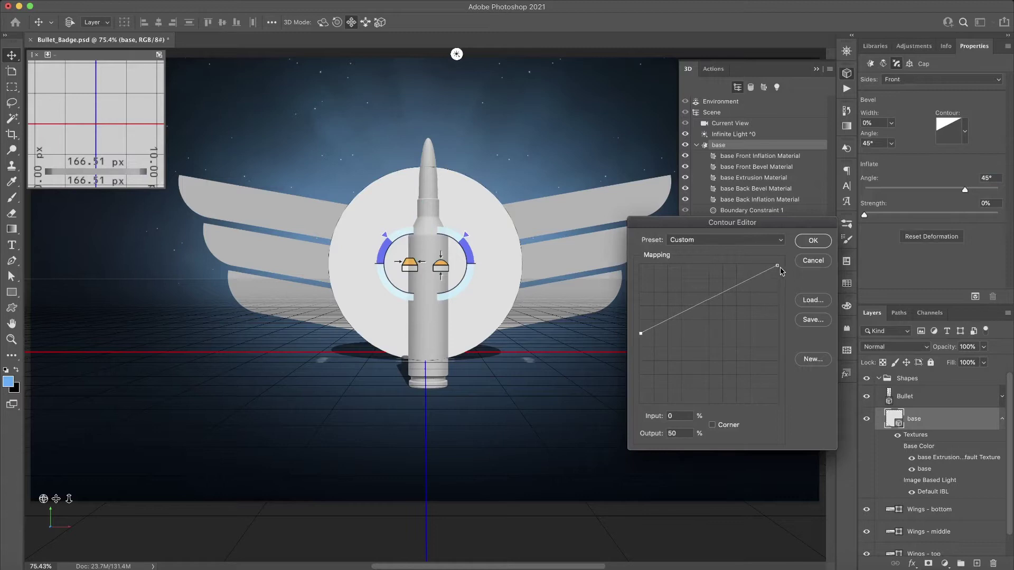
{"action": "left_click_drag", "start_coordinate": [779, 266], "coordinate": [788, 415]}
{"action": "left_click", "coordinate": [724, 376]}
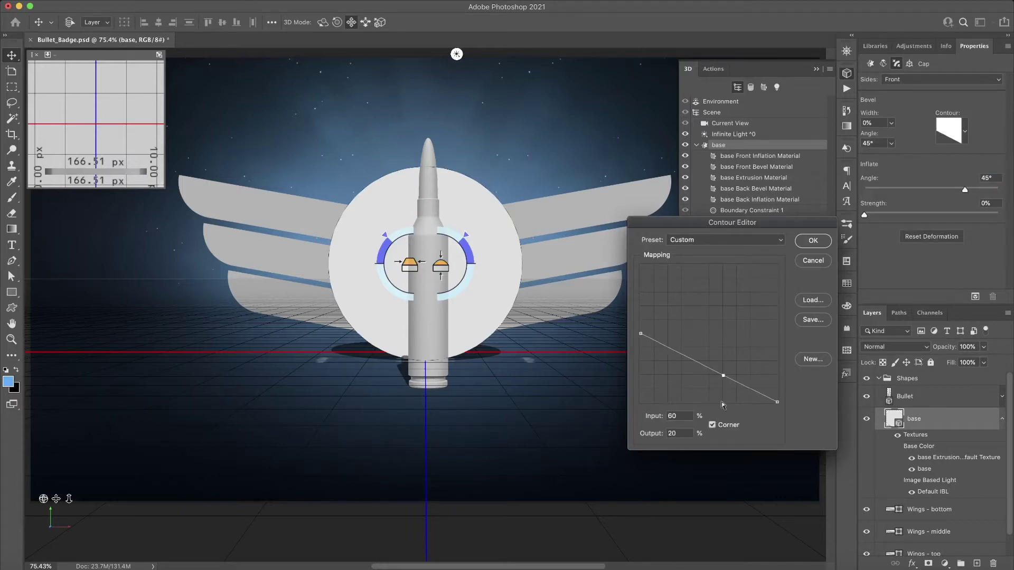
{"action": "left_click_drag", "start_coordinate": [725, 377], "coordinate": [735, 332]}
{"action": "left_click", "coordinate": [813, 241]}
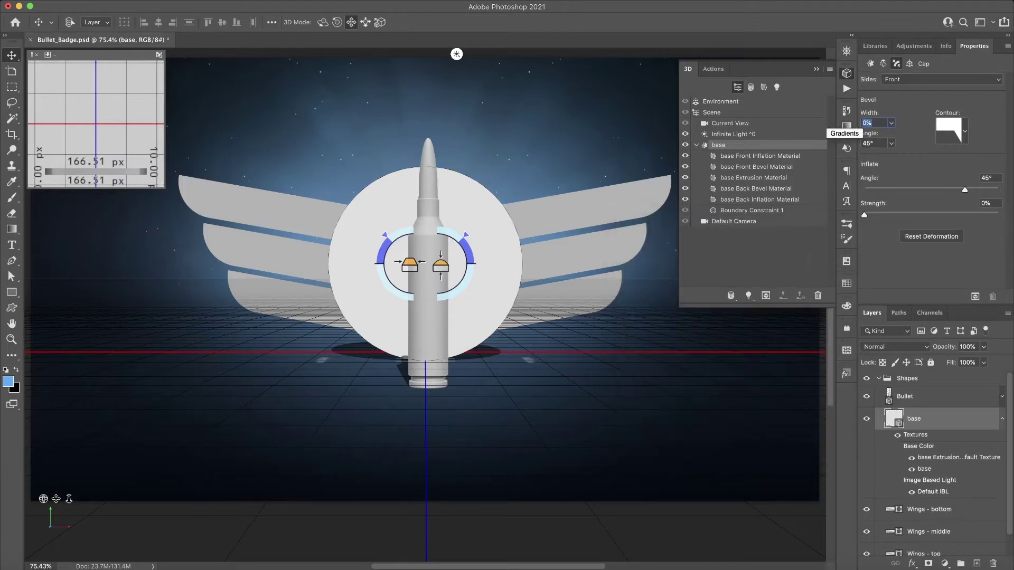
Set the base's front bevel width to 20% and collapse its layer entries
{"action": "type", "text": "20"}
{"action": "key", "text": "Tab"}
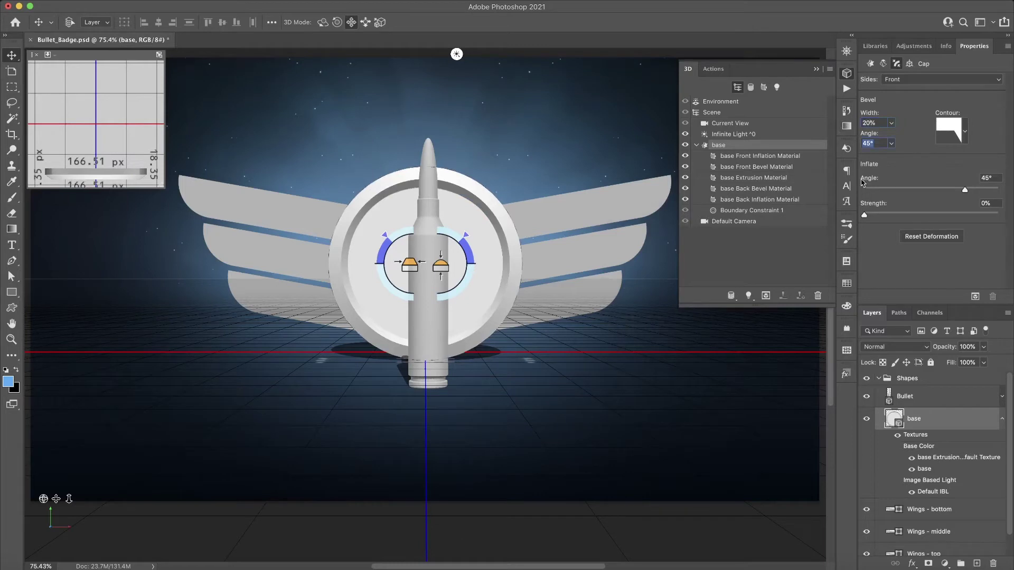
{"action": "left_click", "coordinate": [1002, 419]}
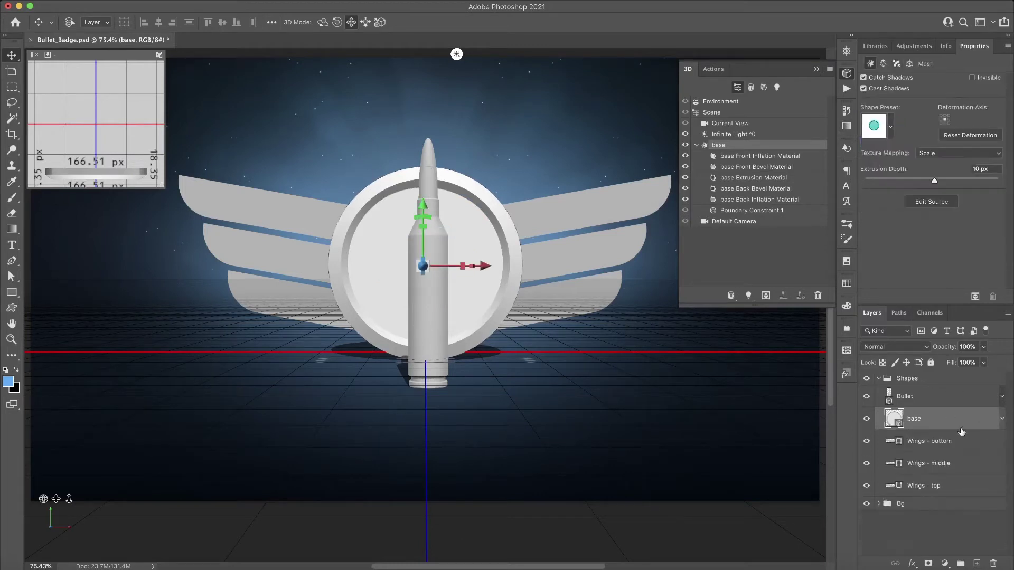
Create a 3D extrusion from the Wings - bottom layer and set its extrusion depth to 0 px
{"action": "left_click", "coordinate": [938, 442]}
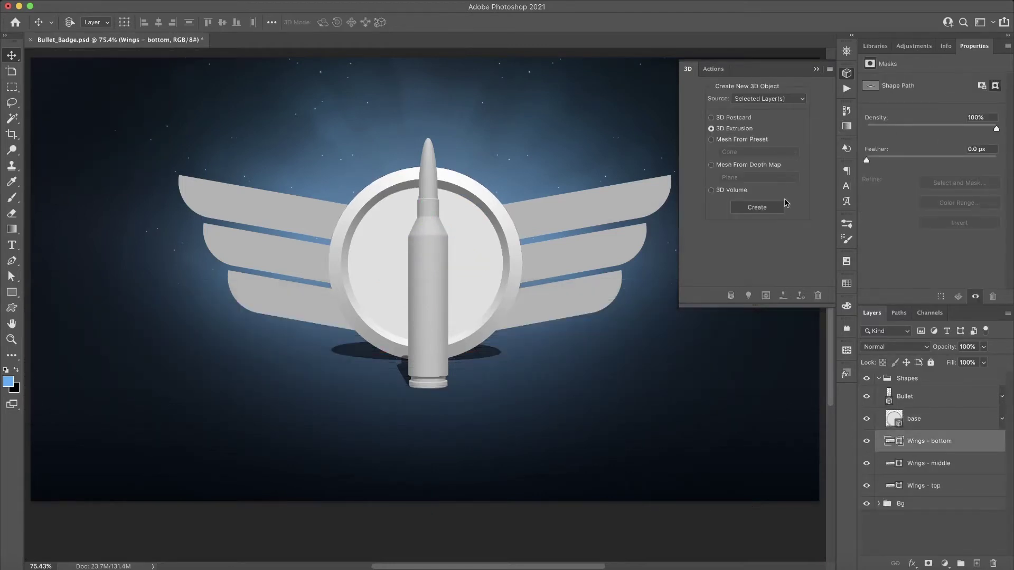
{"action": "left_click", "coordinate": [769, 209]}
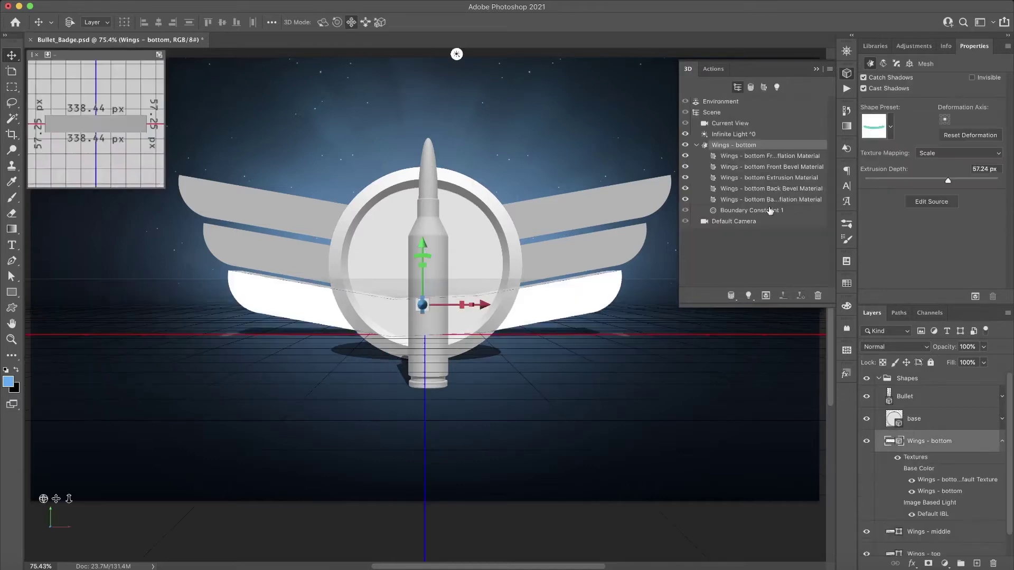
{"action": "left_click", "coordinate": [983, 169]}
{"action": "type", "text": "0"}
{"action": "key", "text": "Return"}
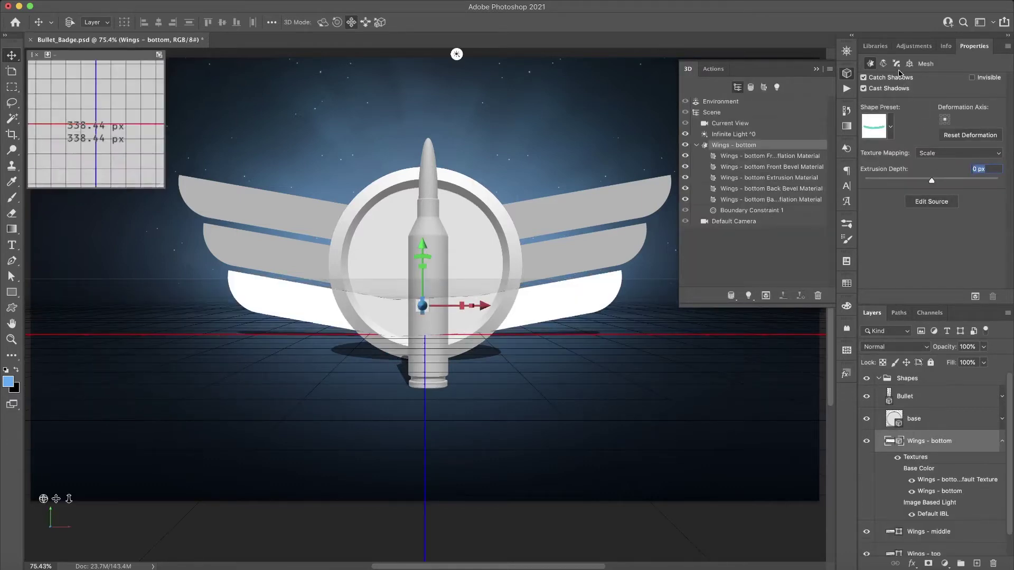
Bevel the Wings - bottom mesh on Front and Back sides with a width of 100%, and collapse its layer entries
{"action": "left_click", "coordinate": [897, 63]}
{"action": "left_click", "coordinate": [1000, 80]}
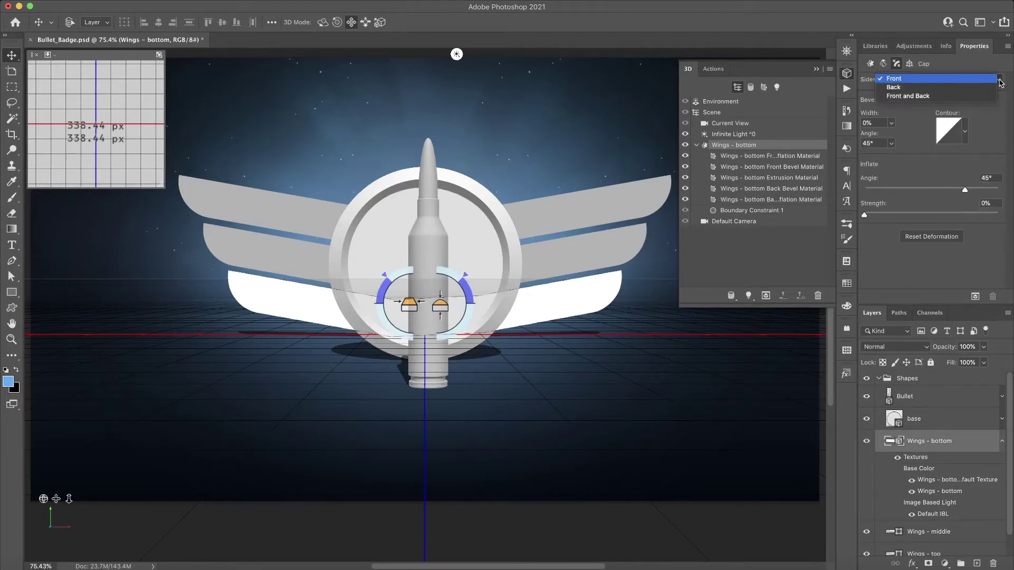
{"action": "left_click", "coordinate": [923, 98]}
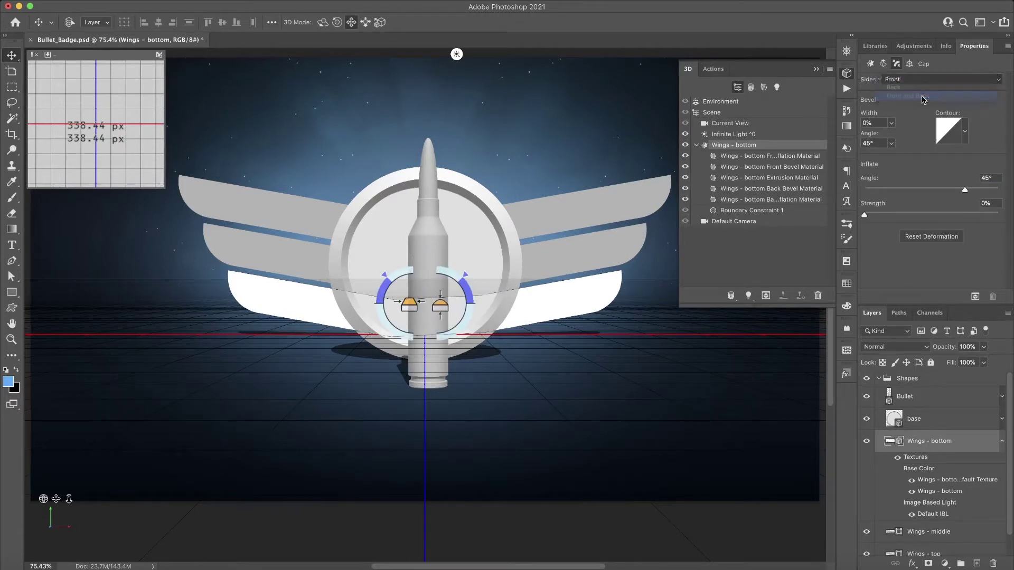
{"action": "left_click_drag", "start_coordinate": [878, 124], "coordinate": [830, 127]}
{"action": "type", "text": "10"}
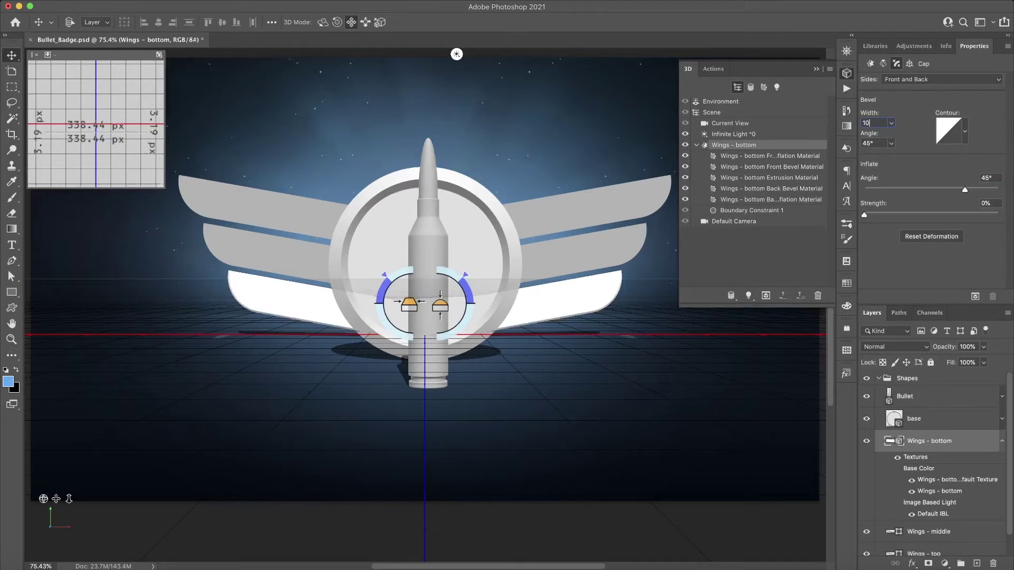
{"action": "key", "text": "Tab"}
{"action": "left_click_drag", "start_coordinate": [874, 123], "coordinate": [845, 124]}
{"action": "type", "text": "100"}
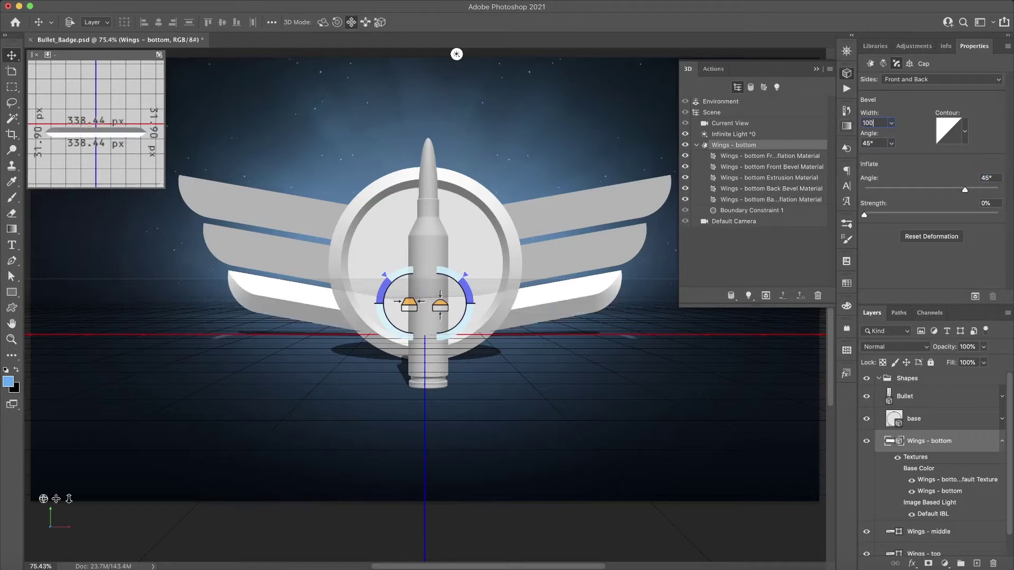
{"action": "left_click", "coordinate": [1002, 441]}
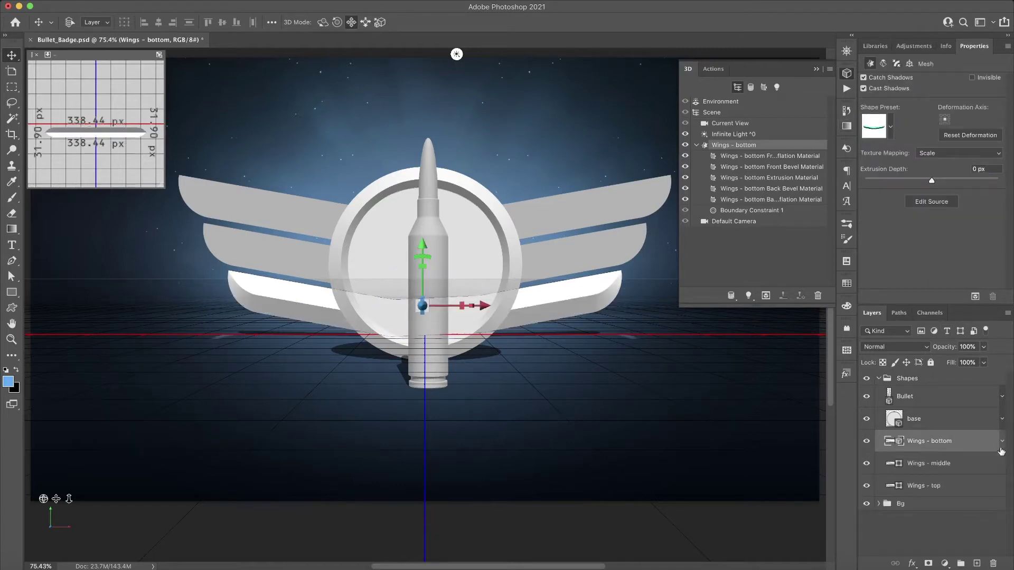
Create a 3D extrusion from the Wings - middle layer and set its extrusion depth to 0 px
{"action": "left_click", "coordinate": [979, 463]}
{"action": "left_click", "coordinate": [763, 209]}
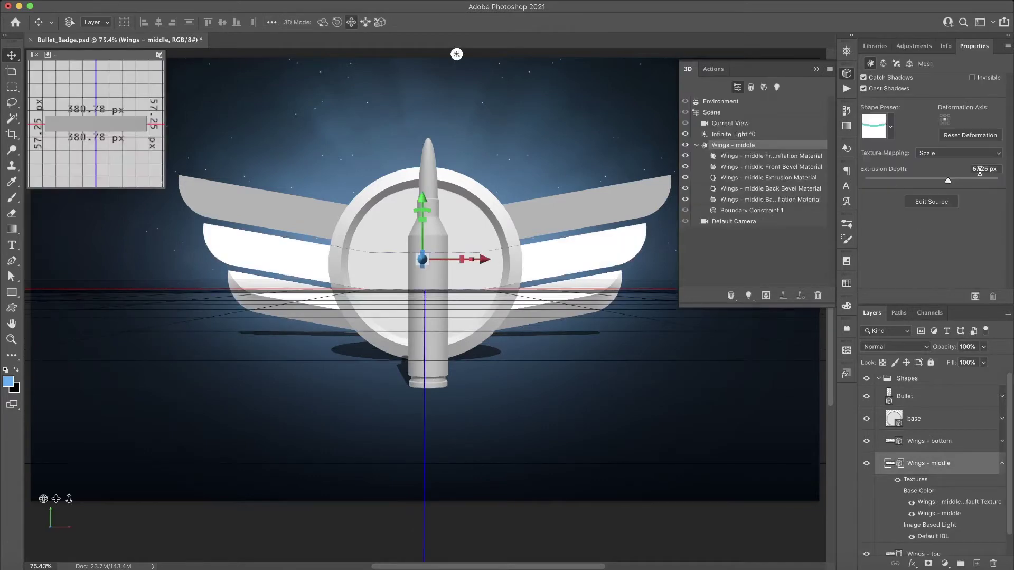
{"action": "left_click", "coordinate": [986, 170]}
{"action": "type", "text": "0"}
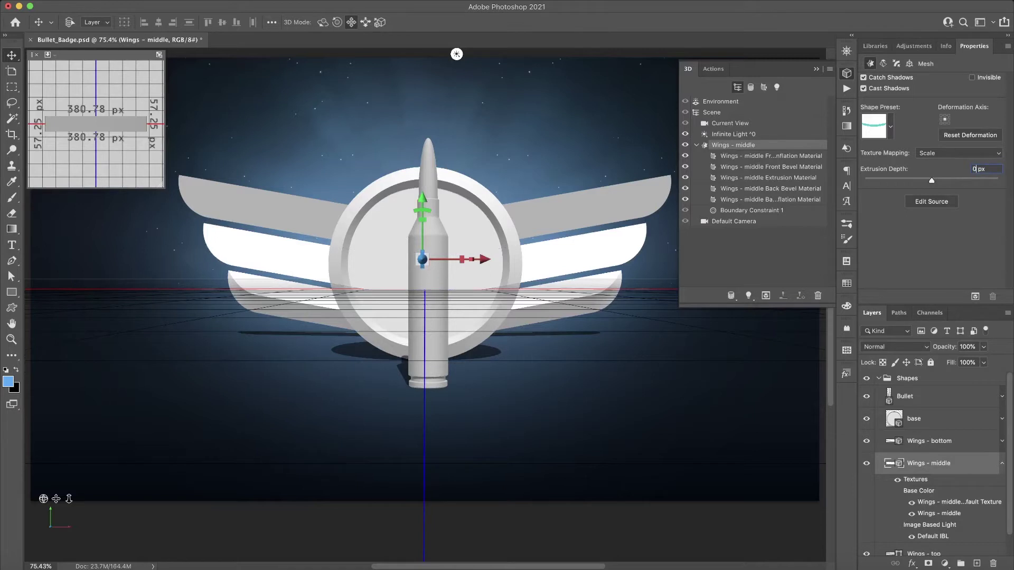
Bevel the Wings - middle mesh on Front and Back sides with a width of 100%
{"action": "left_click", "coordinate": [898, 64]}
{"action": "left_click", "coordinate": [906, 80]}
{"action": "left_click", "coordinate": [908, 96]}
{"action": "left_click", "coordinate": [874, 122]}
{"action": "type", "text": "100"}
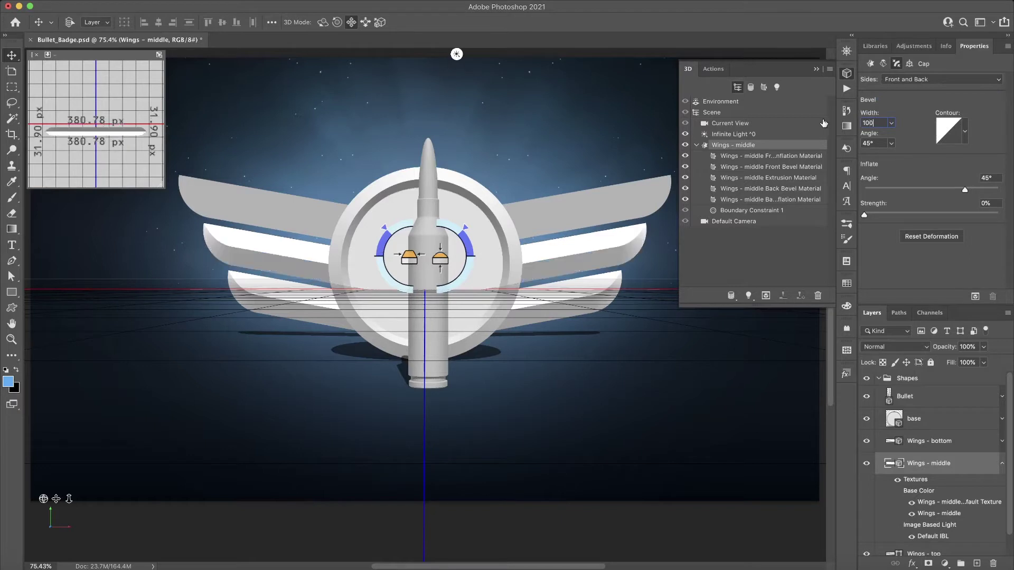
Create a 3D extrusion from the Wings - top layer and set its extrusion depth to 0 px
{"action": "left_click", "coordinate": [1002, 464]}
{"action": "left_click", "coordinate": [940, 486]}
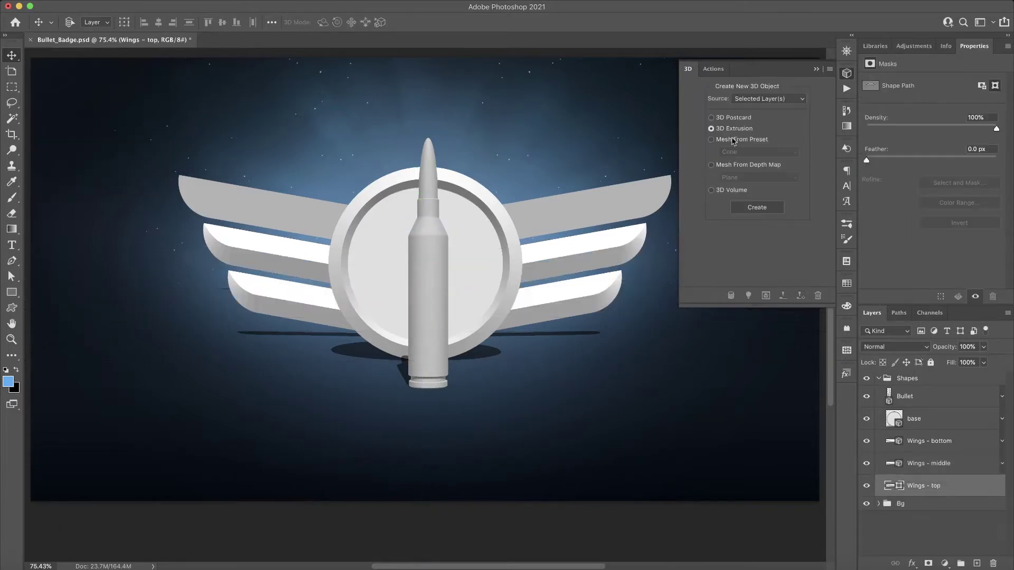
{"action": "left_click", "coordinate": [772, 209]}
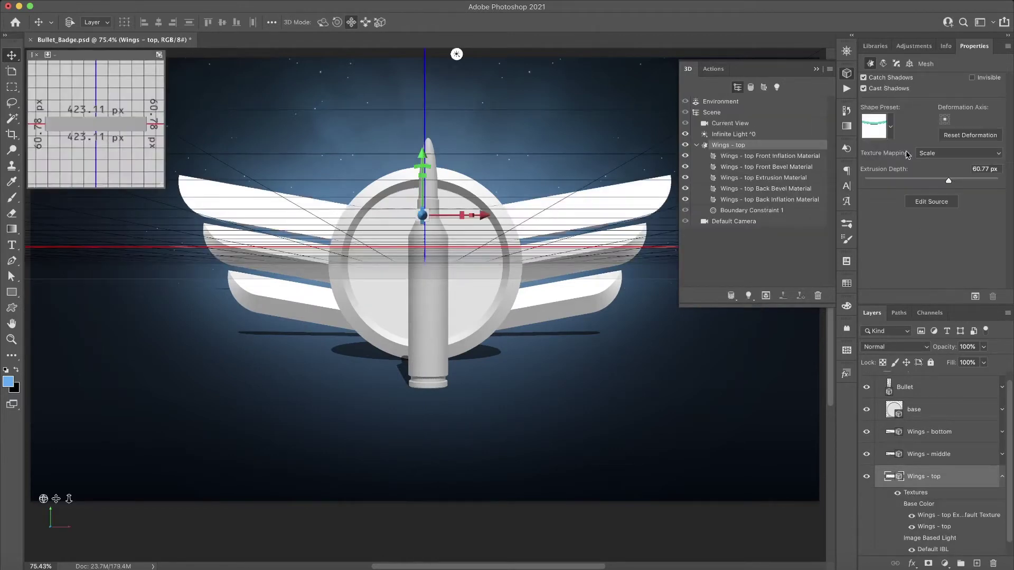
{"action": "left_click", "coordinate": [989, 169]}
{"action": "type", "text": "0"}
{"action": "key", "text": "Return"}
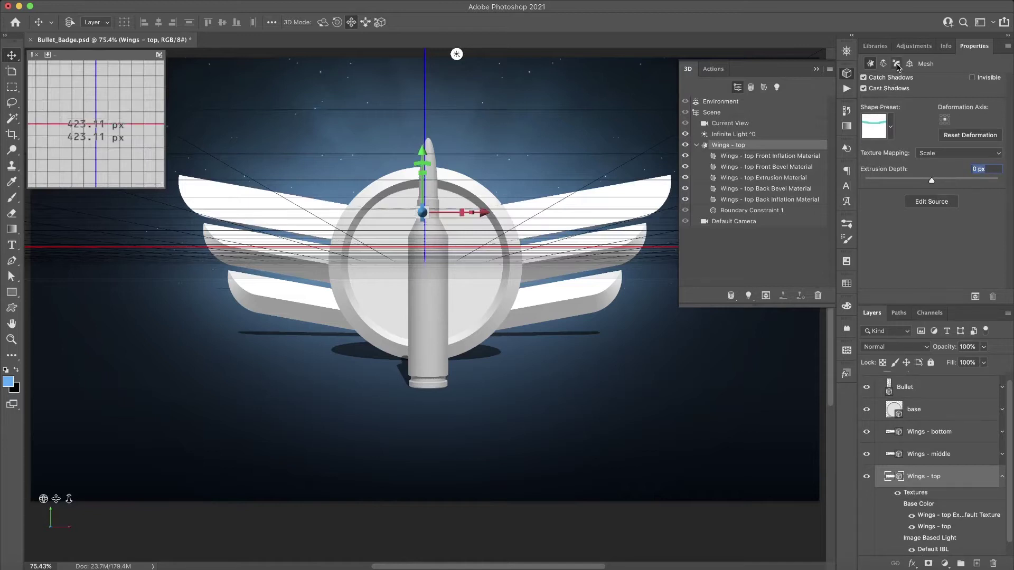
Bevel the Wings - top mesh on Front and Back sides with a width of 100%, and collapse its layer entries
{"action": "left_click", "coordinate": [896, 63]}
{"action": "left_click", "coordinate": [930, 79]}
{"action": "left_click", "coordinate": [918, 104]}
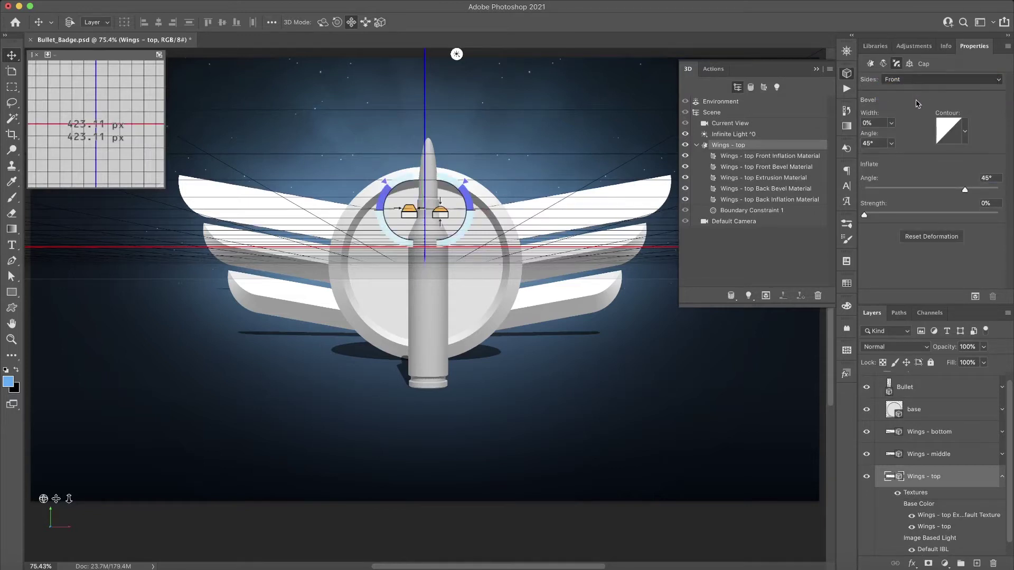
{"action": "left_click_drag", "start_coordinate": [877, 123], "coordinate": [814, 125]}
{"action": "type", "text": "1"}
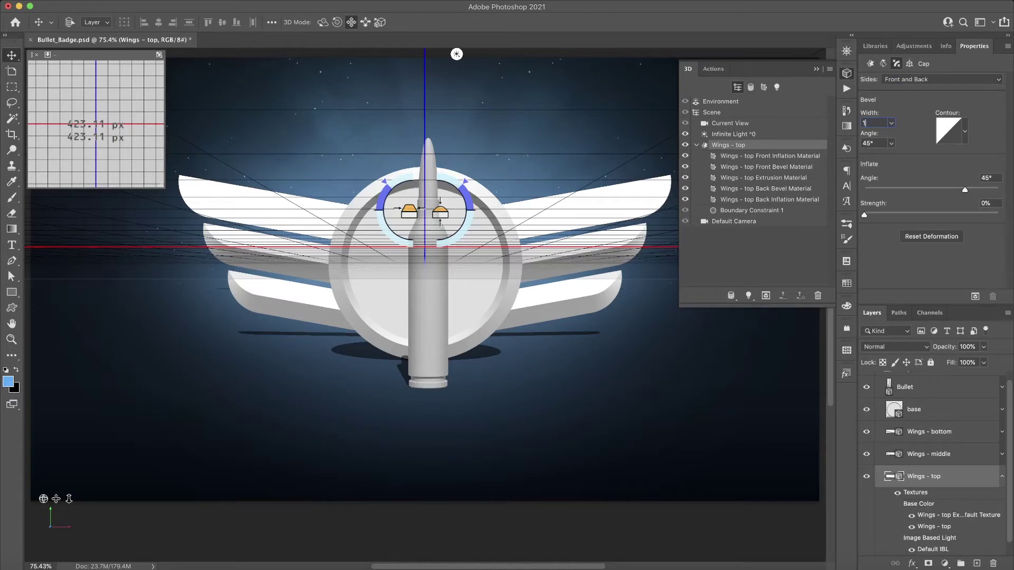
{"action": "type", "text": "00"}
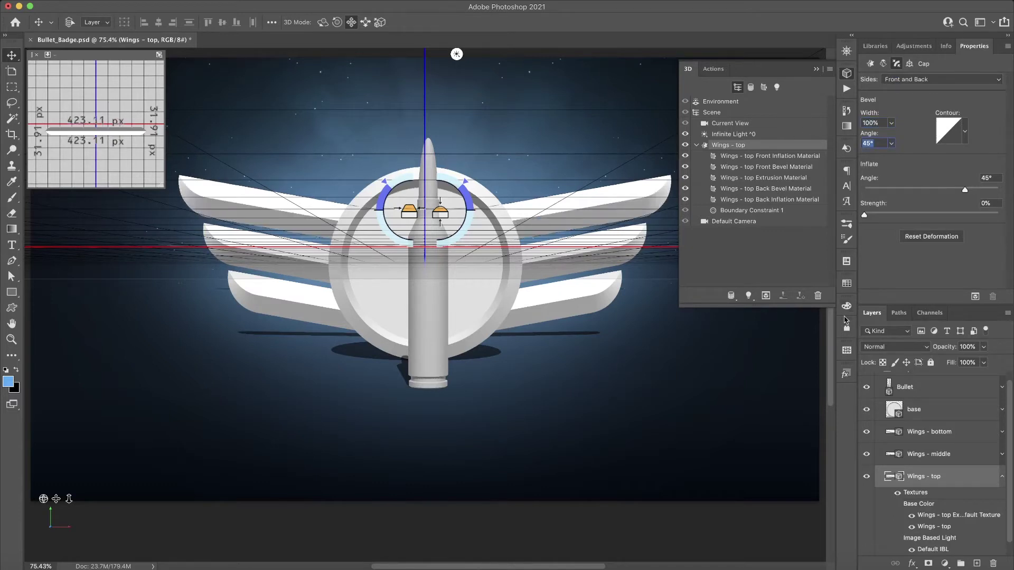
{"action": "left_click", "coordinate": [1003, 480]}
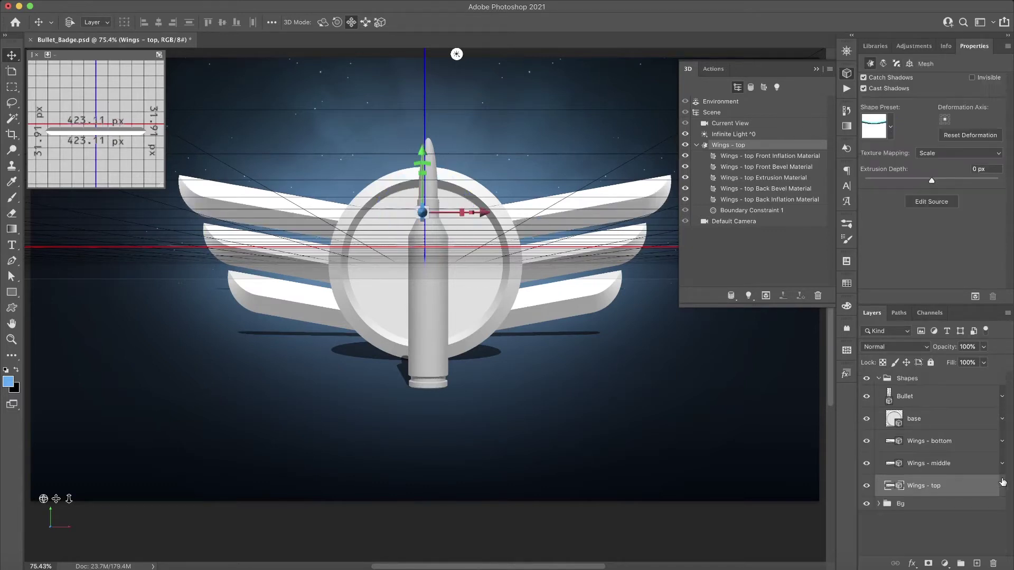
Merge the Bullet, base and three Wings 3D layers into one 3D layer
{"action": "left_click", "coordinate": [960, 464], "text": "shift"}
{"action": "left_click", "coordinate": [957, 443], "text": "shift"}
{"action": "left_click", "coordinate": [955, 423], "text": "shift"}
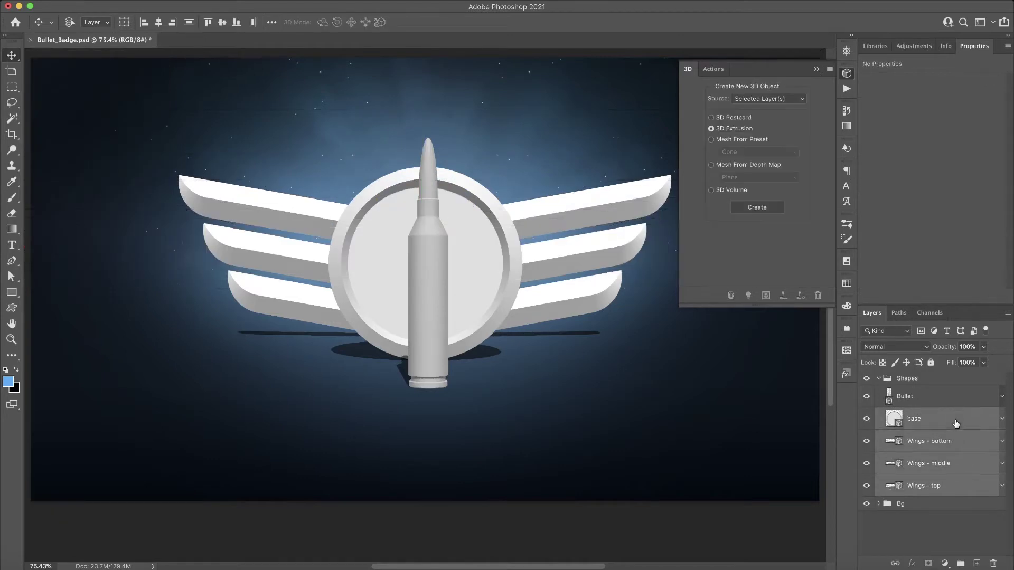
{"action": "left_click", "coordinate": [949, 401], "text": "shift"}
{"action": "left_click", "coordinate": [248, 1]}
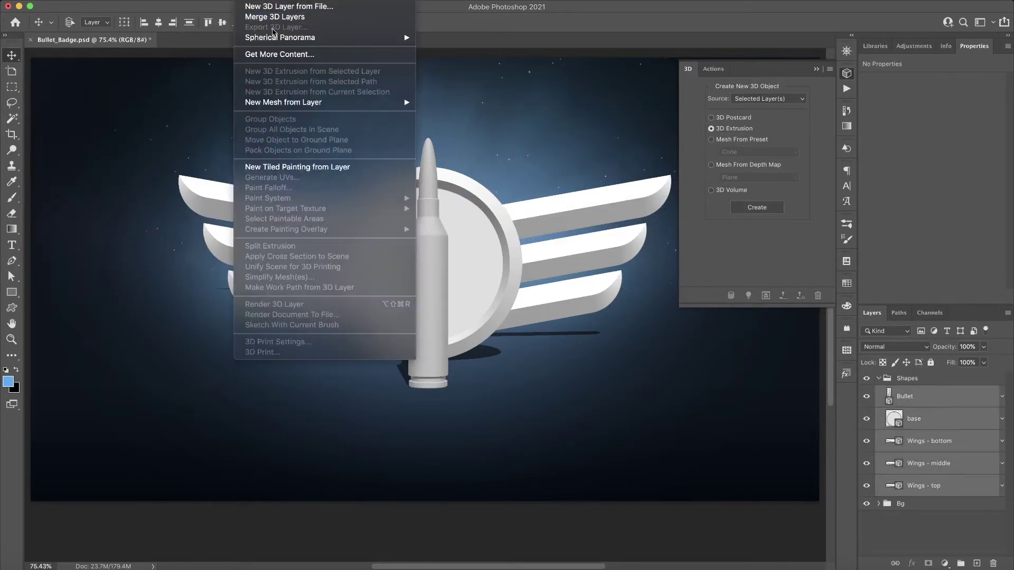
{"action": "left_click", "coordinate": [327, 19]}
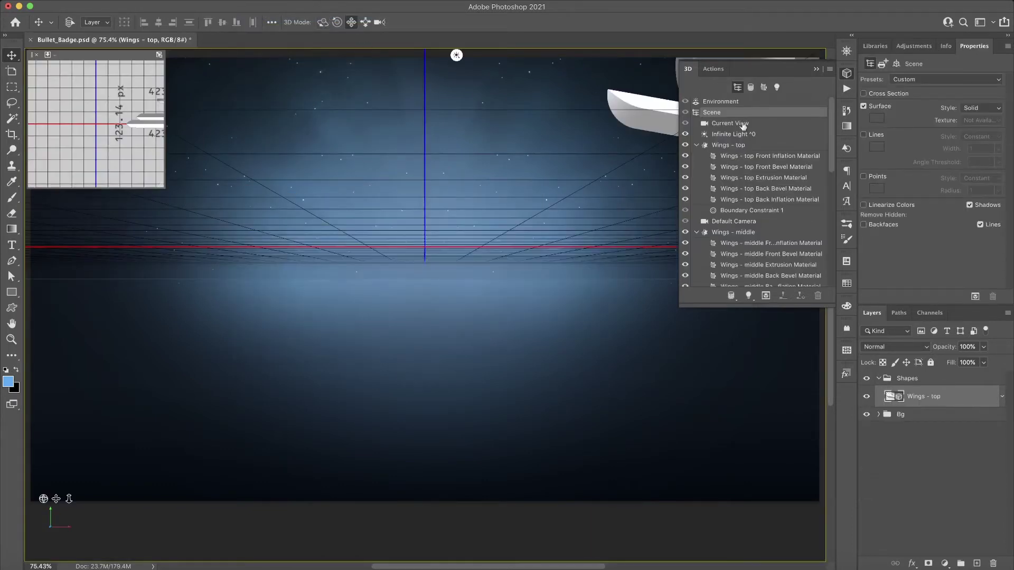
Collapse the material entries of all five meshes in the merged 3D scene
{"action": "left_click", "coordinate": [696, 144]}
{"action": "left_click", "coordinate": [696, 166]}
{"action": "left_click", "coordinate": [697, 188]}
{"action": "left_click", "coordinate": [697, 210]}
{"action": "left_click", "coordinate": [697, 232]}
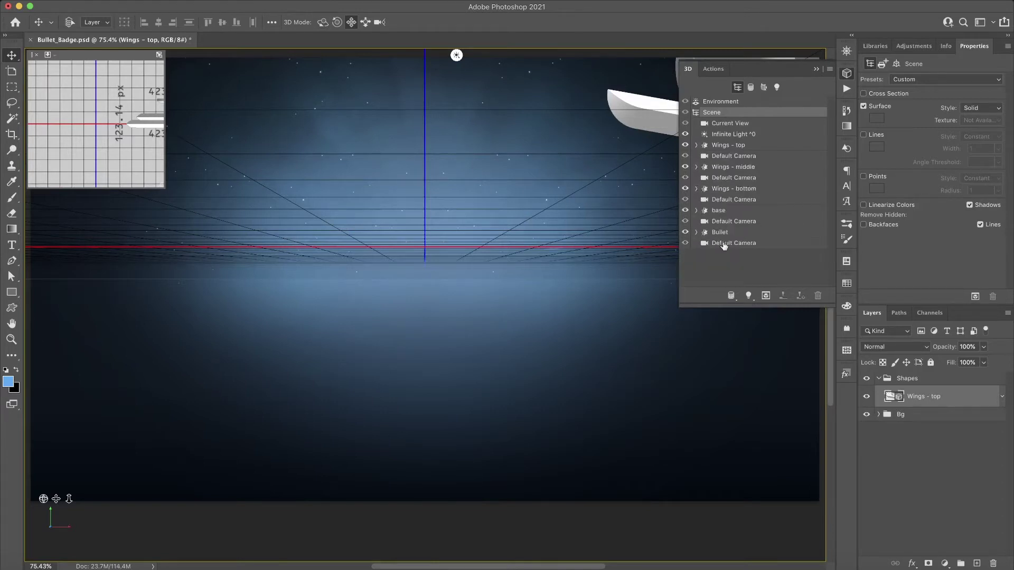
Move all five badge meshes to the ground together and align them on their horizontal and vertical centers
{"action": "left_click", "coordinate": [727, 235]}
{"action": "left_click", "coordinate": [735, 214], "text": "super"}
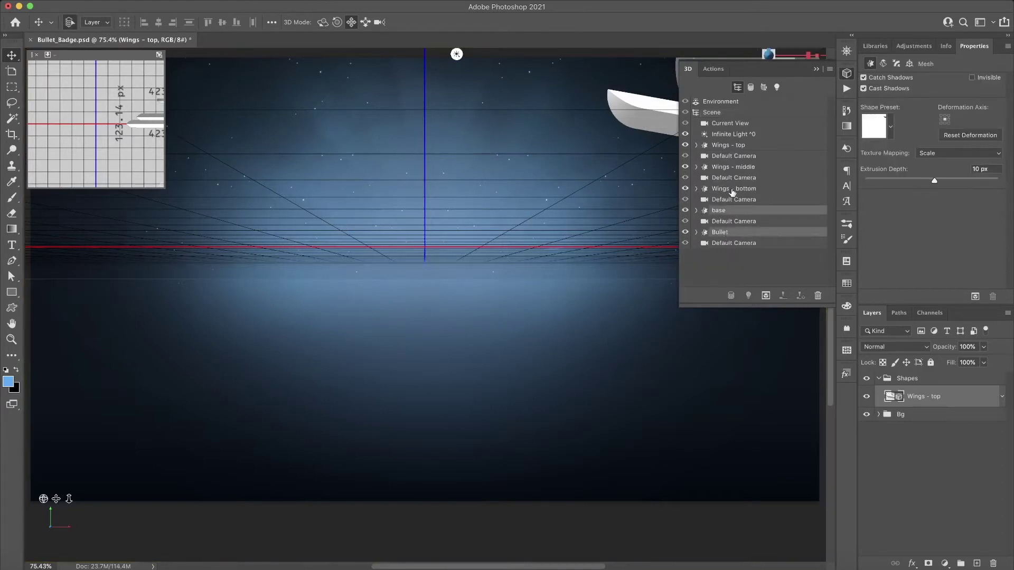
{"action": "left_click", "coordinate": [732, 191], "text": "super"}
{"action": "left_click", "coordinate": [732, 169], "text": "super"}
{"action": "left_click", "coordinate": [740, 147], "text": "super"}
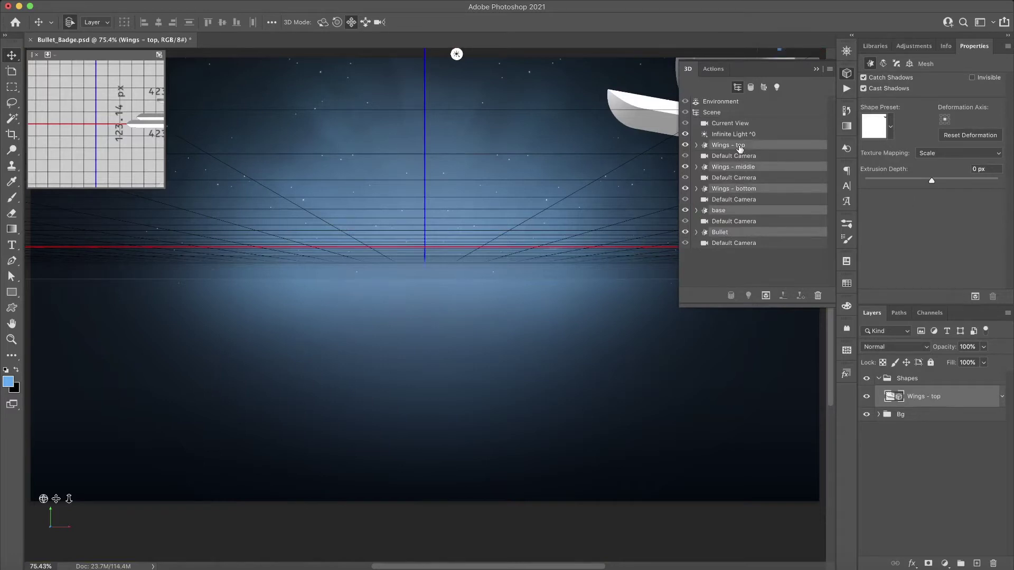
{"action": "left_click", "coordinate": [911, 64]}
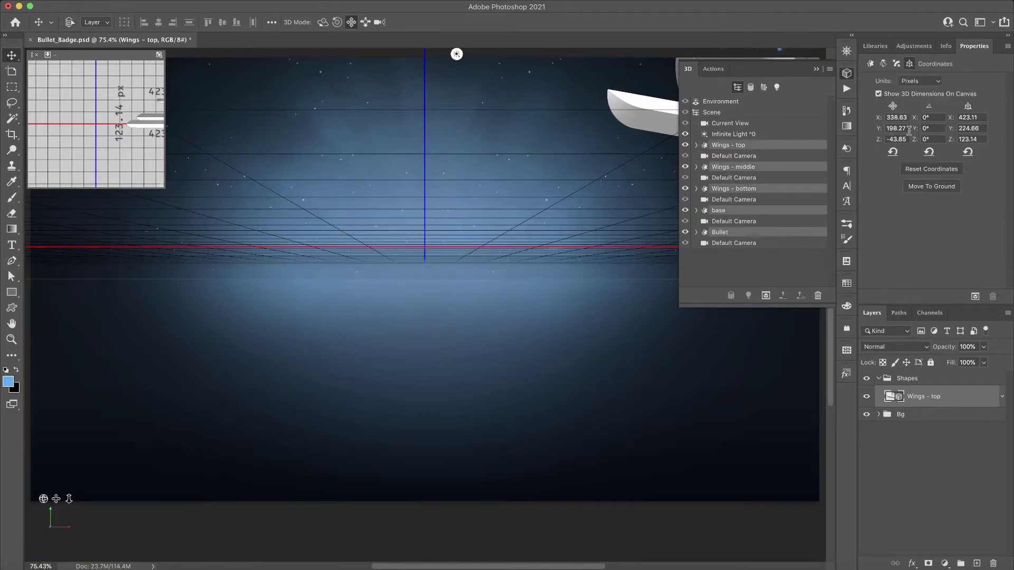
{"action": "left_click", "coordinate": [931, 187]}
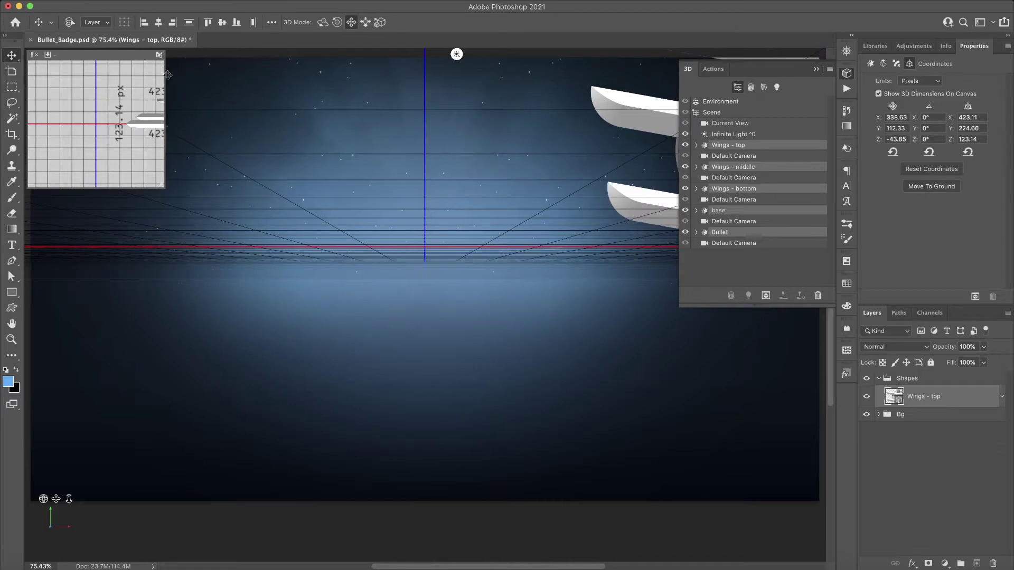
{"action": "left_click", "coordinate": [160, 24]}
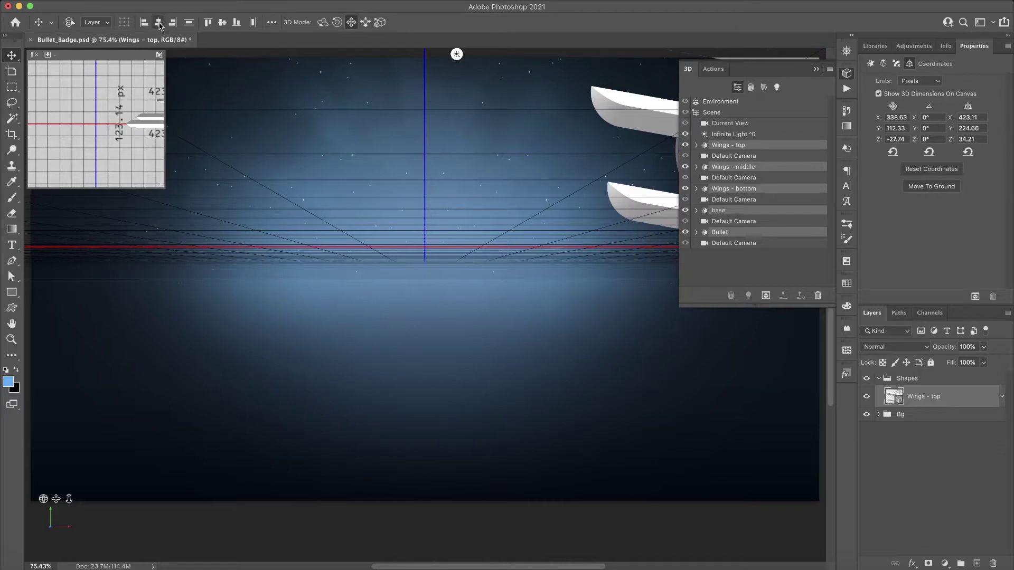
{"action": "left_click", "coordinate": [222, 23]}
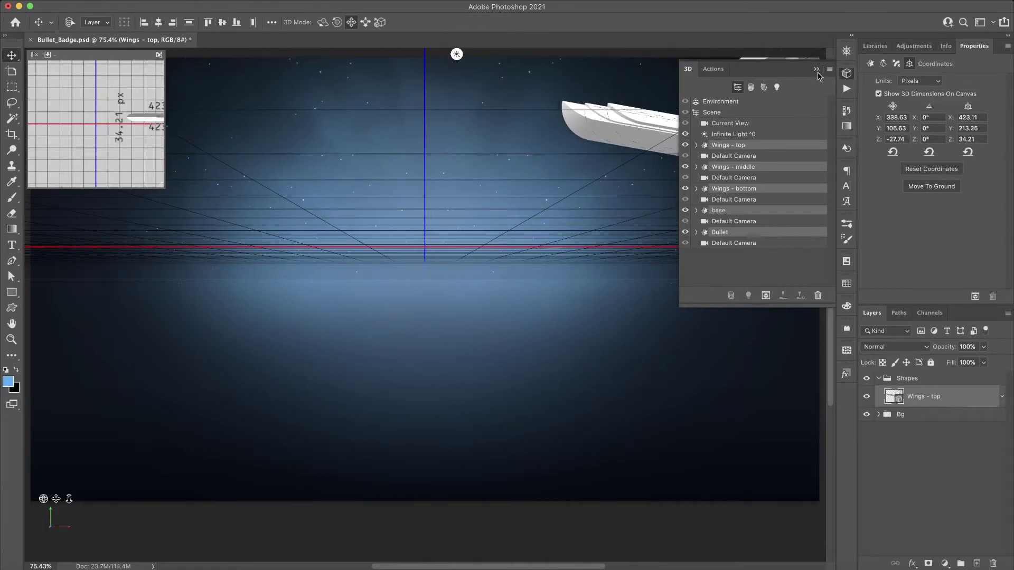
Move the five aligned meshes along the X axis to the center of the scene, at X about 0.74 px
{"action": "left_click", "coordinate": [817, 70]}
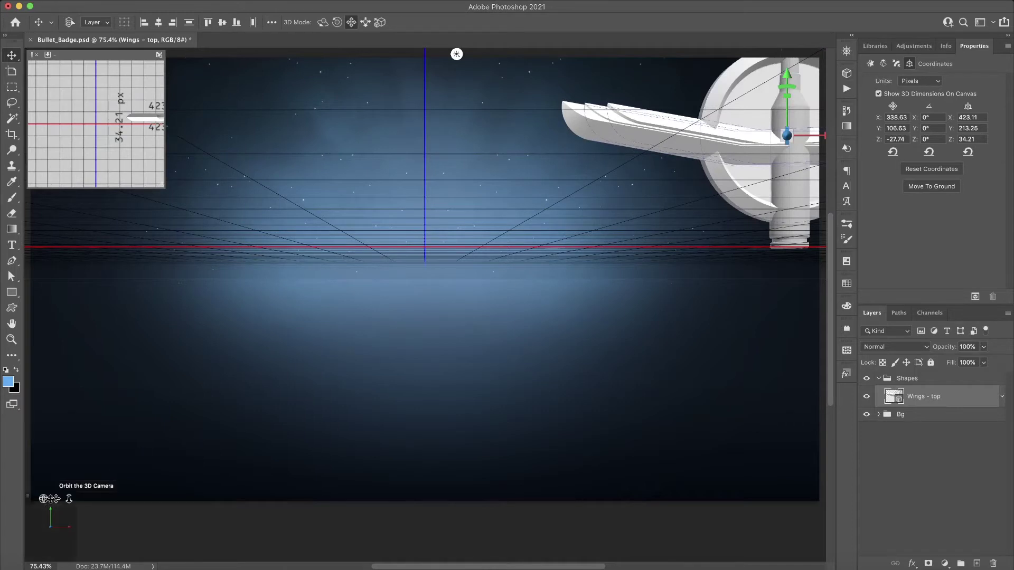
{"action": "left_click_drag", "start_coordinate": [56, 499], "coordinate": [50, 519]}
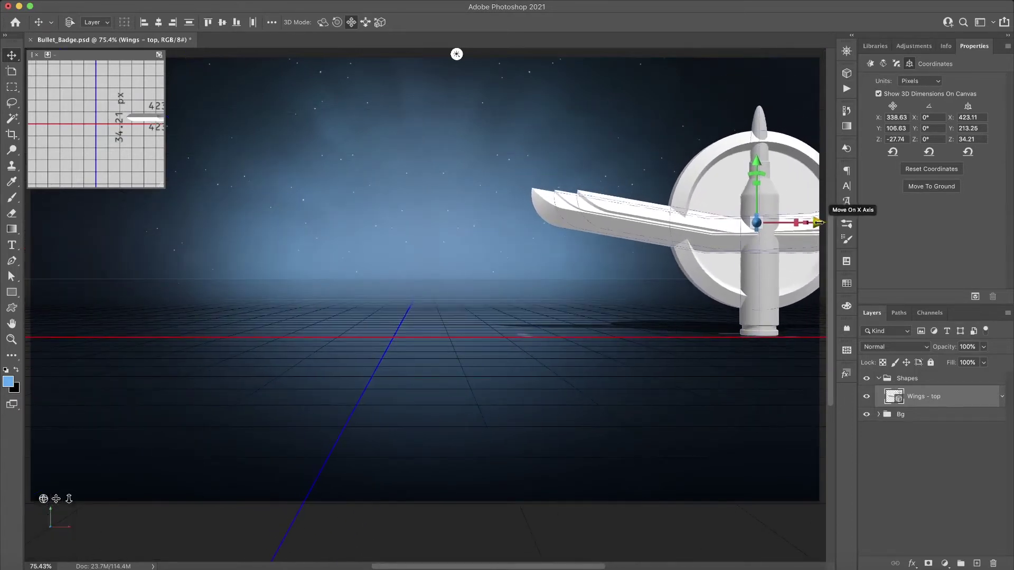
{"action": "left_click_drag", "start_coordinate": [817, 222], "coordinate": [478, 225]}
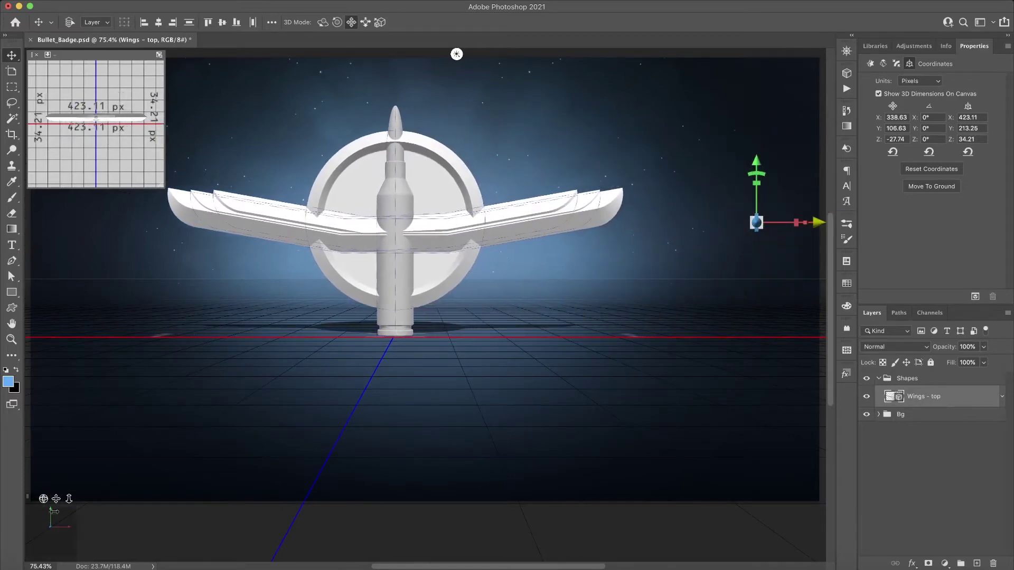
{"action": "left_click_drag", "start_coordinate": [56, 498], "coordinate": [71, 501]}
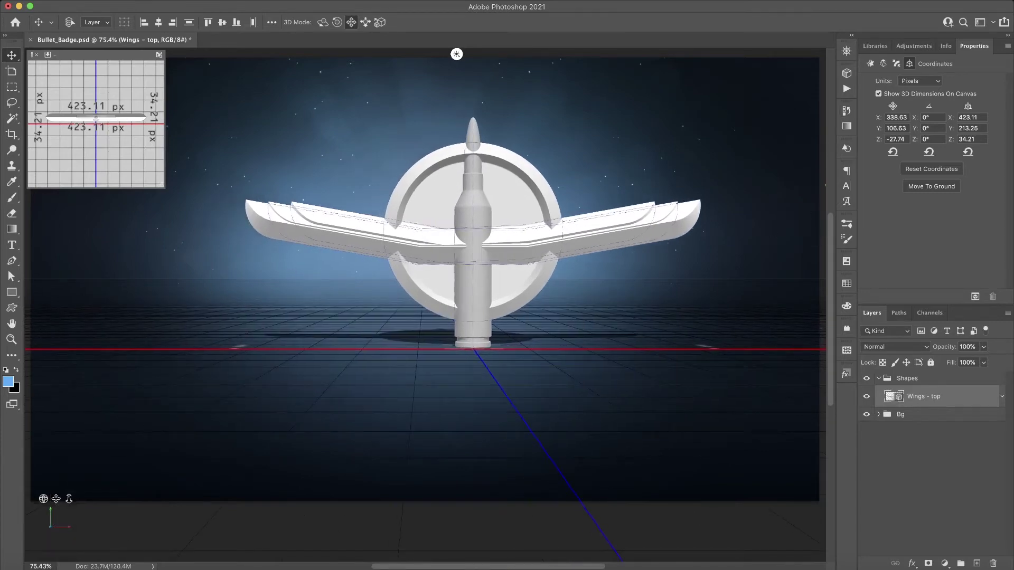
Raise only the Wings - top mesh along the Y axis to about 133 px
{"action": "left_click_drag", "start_coordinate": [43, 499], "coordinate": [26, 506]}
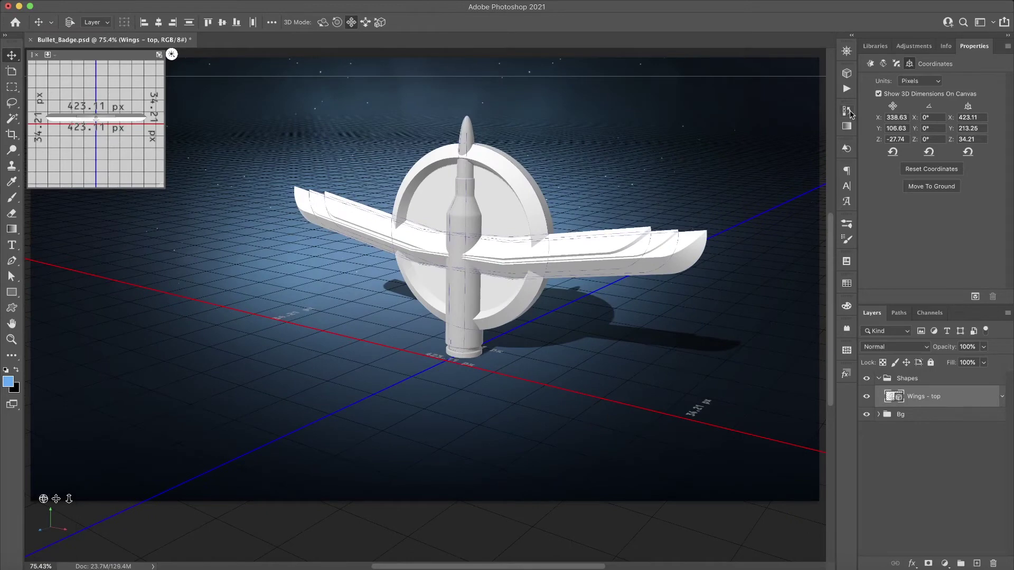
{"action": "left_click", "coordinate": [847, 74]}
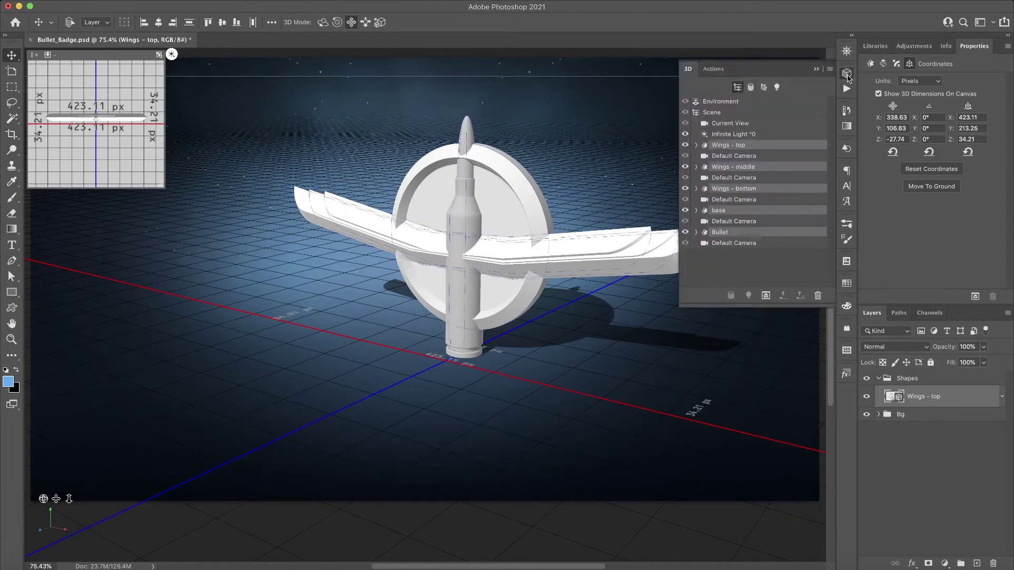
{"action": "left_click", "coordinate": [749, 145]}
{"action": "left_click_drag", "start_coordinate": [463, 180], "coordinate": [464, 147]}
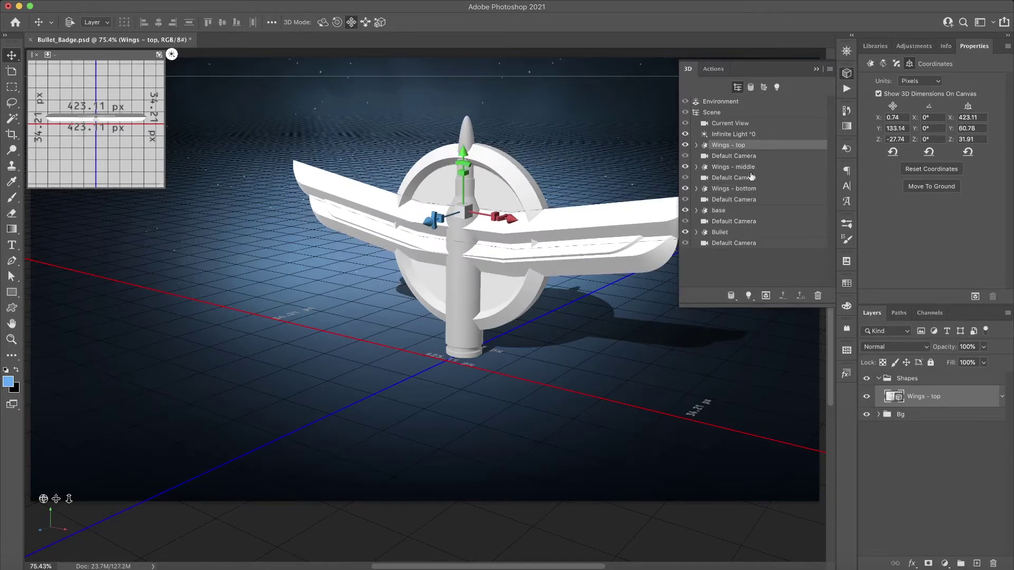
Lower the Wings - middle mesh to Y about 97 px and the Wings - bottom mesh to Y about 61 px
{"action": "left_click", "coordinate": [753, 168]}
{"action": "left_click_drag", "start_coordinate": [470, 179], "coordinate": [464, 192]}
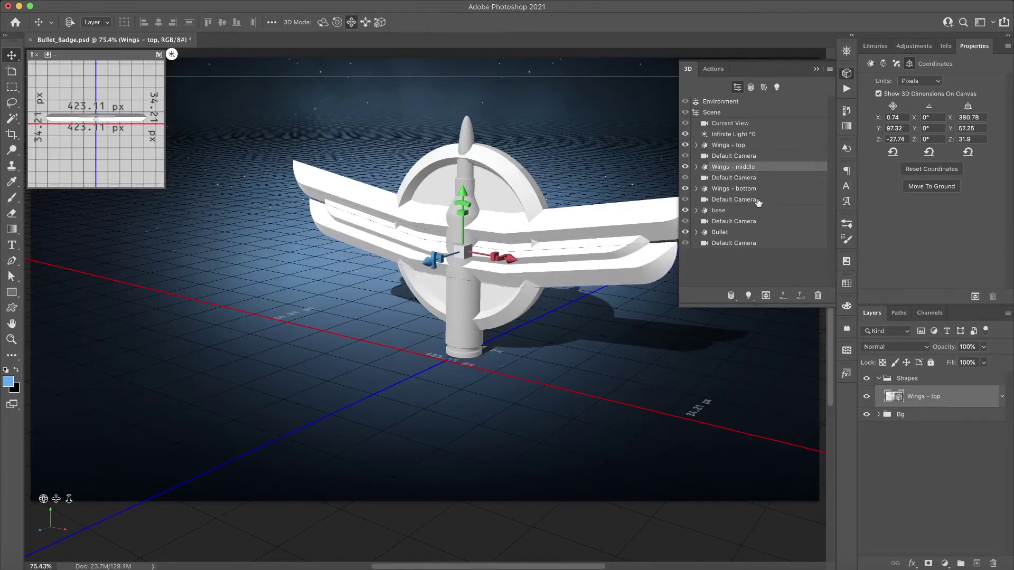
{"action": "left_click", "coordinate": [758, 189]}
{"action": "left_click_drag", "start_coordinate": [461, 182], "coordinate": [478, 212]}
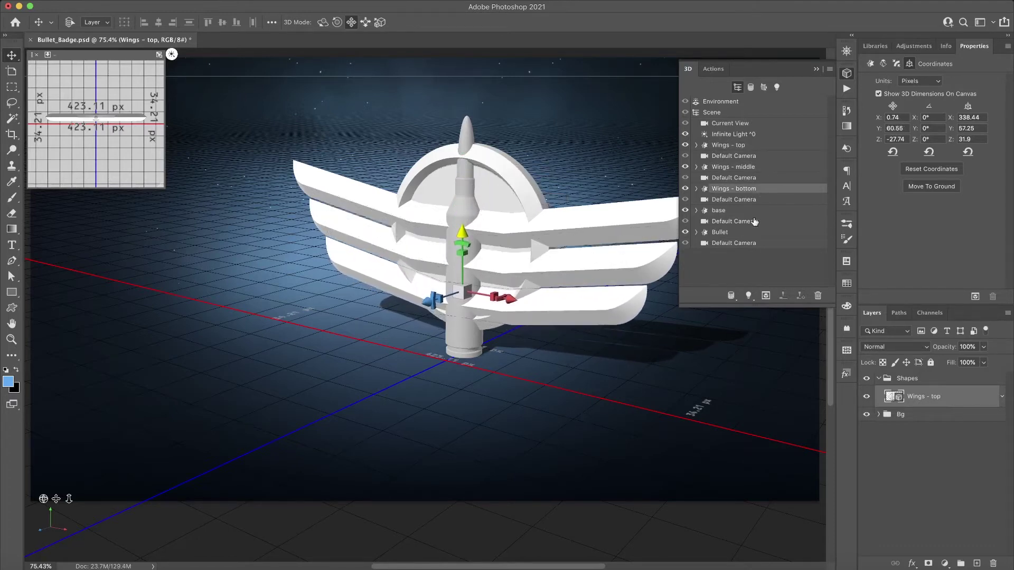
Move the Bullet mesh forward along the Z axis, and shift the three wing meshes back together behind the front of the base
{"action": "left_click", "coordinate": [742, 232]}
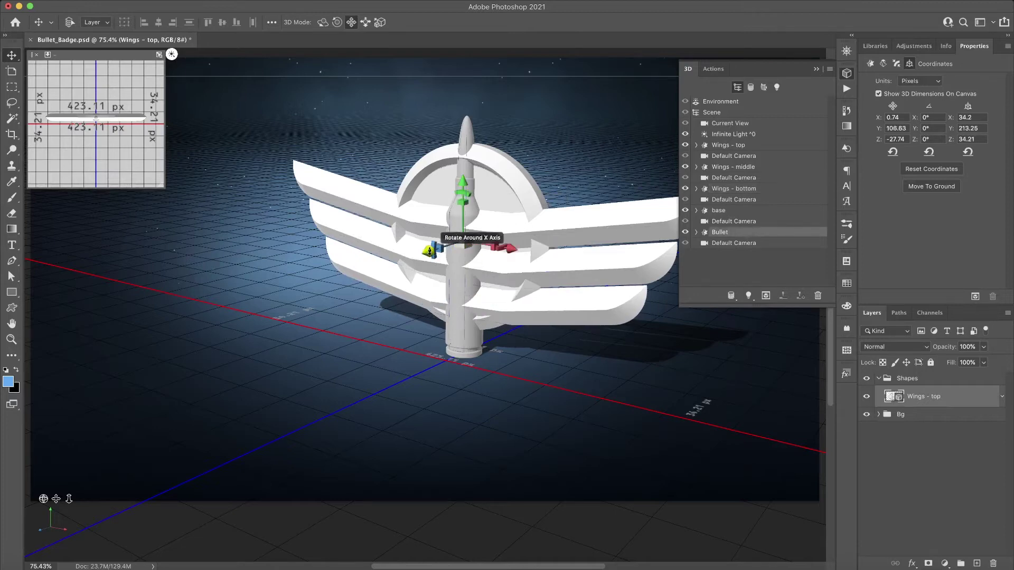
{"action": "left_click_drag", "start_coordinate": [429, 251], "coordinate": [391, 264]}
{"action": "left_click", "coordinate": [741, 191]}
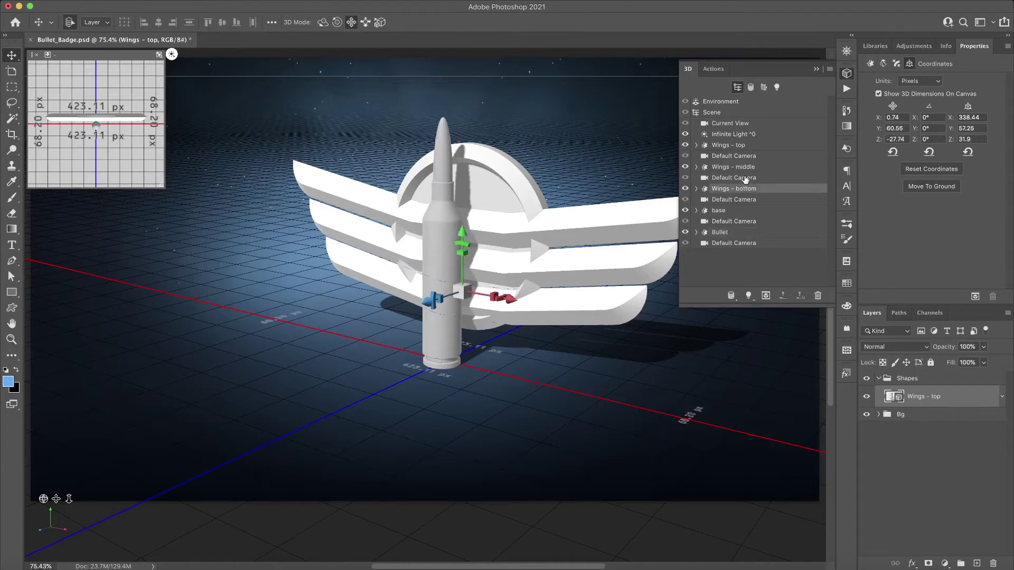
{"action": "left_click", "coordinate": [745, 169], "text": "shift"}
{"action": "left_click", "coordinate": [751, 149], "text": "shift"}
{"action": "mouse_move", "coordinate": [442, 266]}
{"action": "left_mouse_down"}
{"action": "mouse_move", "coordinate": [431, 261]}
{"action": "mouse_move", "coordinate": [444, 260]}
{"action": "left_mouse_up"}
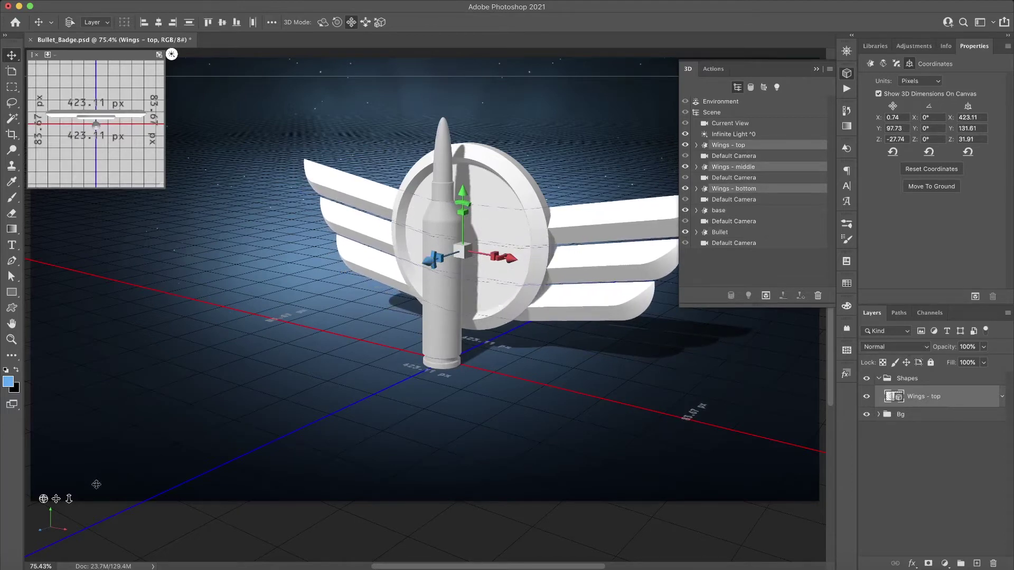
Export the merged 3D layer in Wavefront|OBJ format as Bullet_Badge.obj in the 3D_object folder
{"action": "mouse_move", "coordinate": [44, 499]}
{"action": "left_mouse_down"}
{"action": "mouse_move", "coordinate": [106, 491]}
{"action": "mouse_move", "coordinate": [56, 496]}
{"action": "left_mouse_up"}
{"action": "left_click", "coordinate": [245, 0]}
{"action": "mouse_move", "coordinate": [245, 1]}
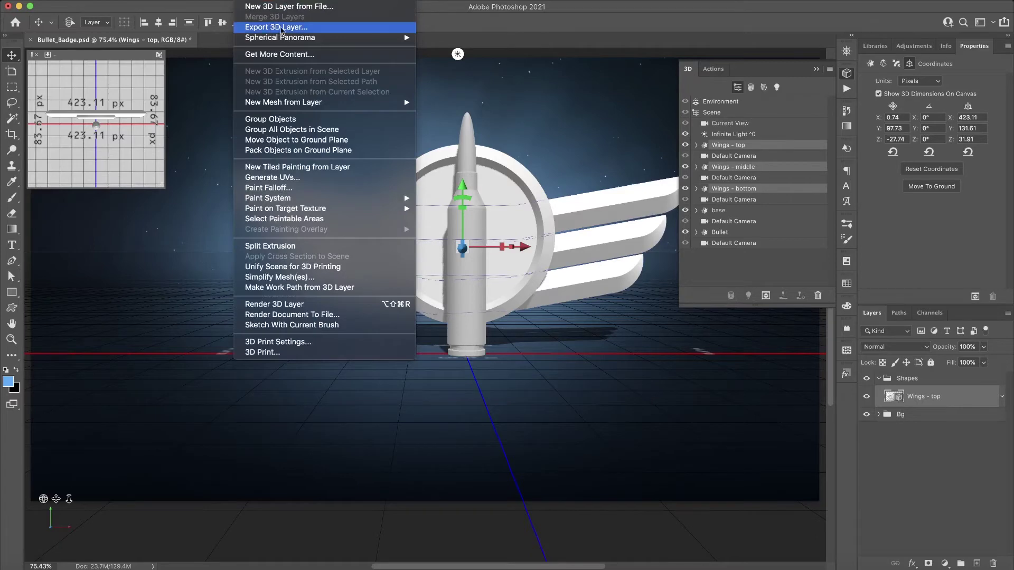
{"action": "left_click", "coordinate": [321, 29]}
{"action": "left_click", "coordinate": [352, 132]}
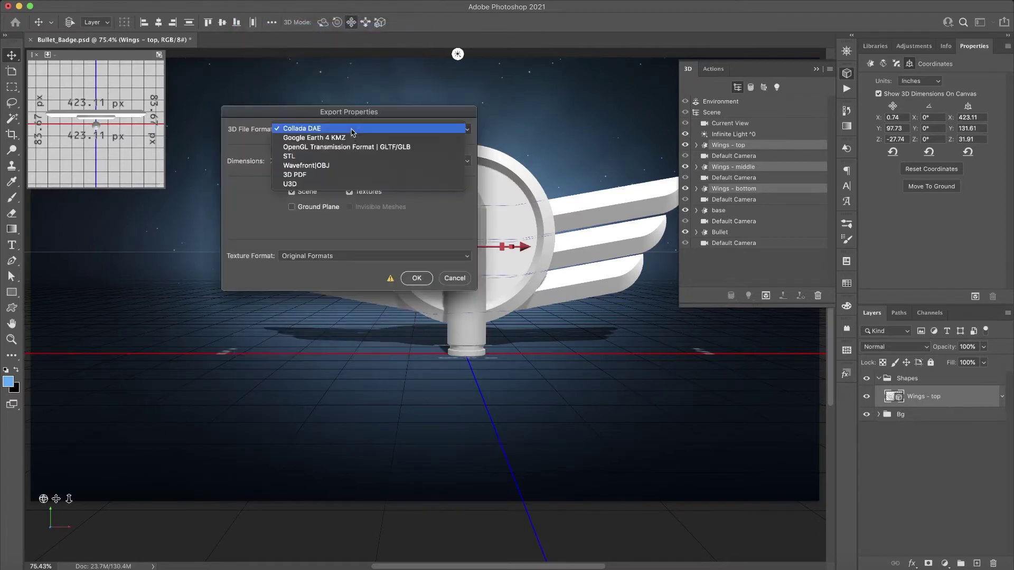
{"action": "left_click", "coordinate": [341, 165]}
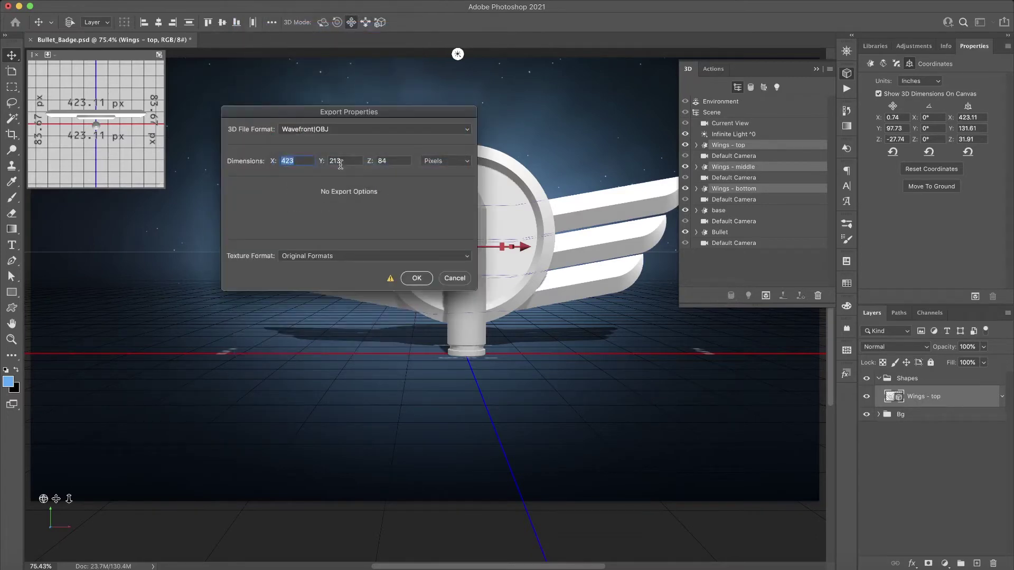
{"action": "left_click", "coordinate": [408, 282]}
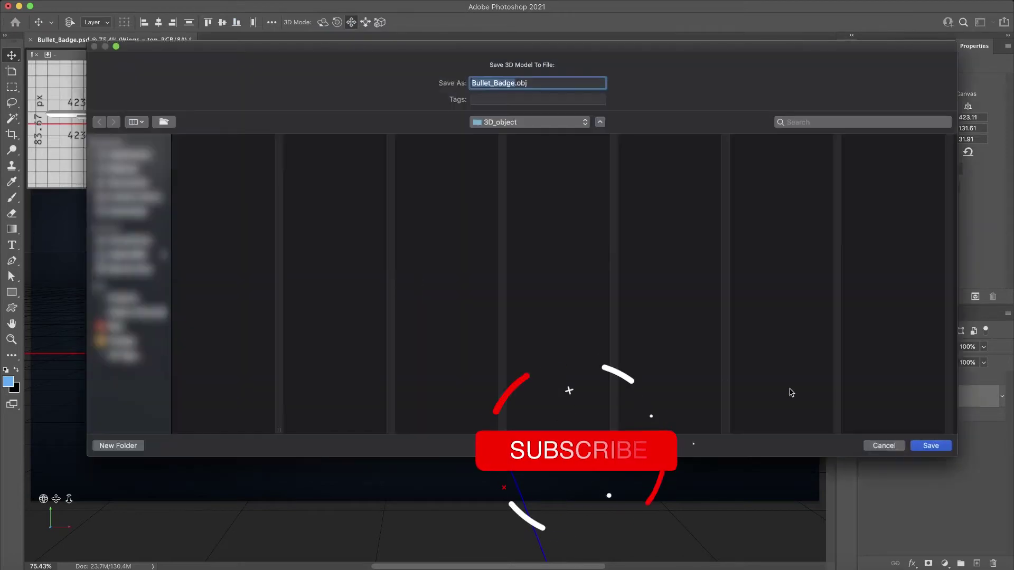
{"action": "left_click", "coordinate": [930, 445]}
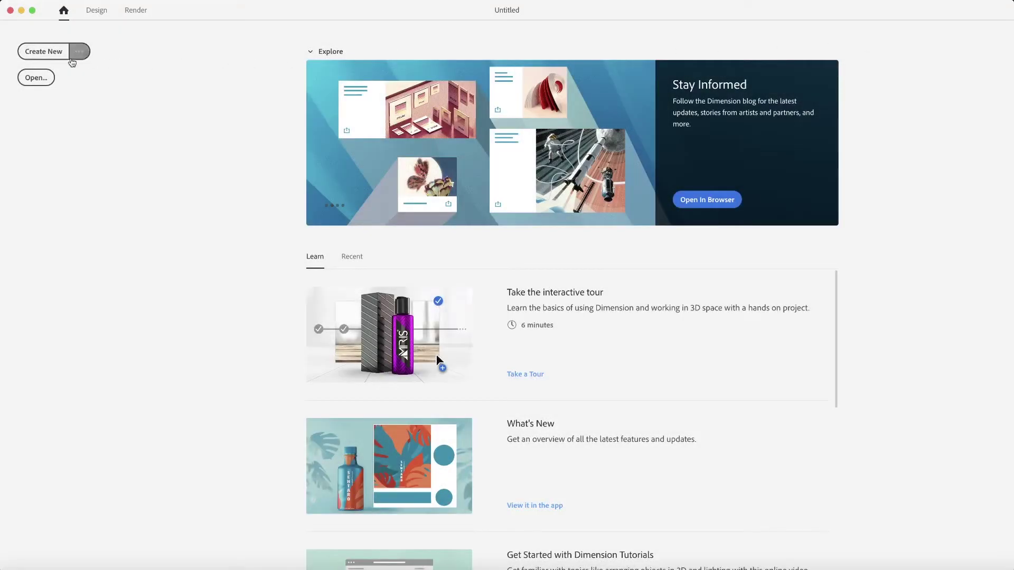
Switch to Adobe Dimension and create a new blank scene
{"action": "left_click", "coordinate": [61, 52]}
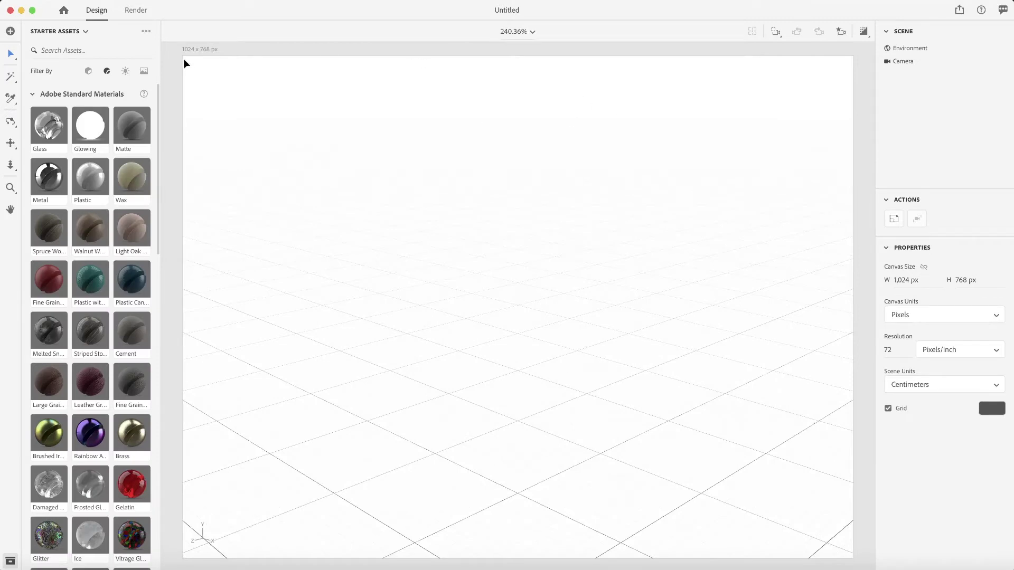
Set the canvas size to 2400 x 1600 px and fit the whole canvas in view
{"action": "left_click", "coordinate": [915, 283]}
{"action": "type", "text": "2400"}
{"action": "key", "text": "Tab"}
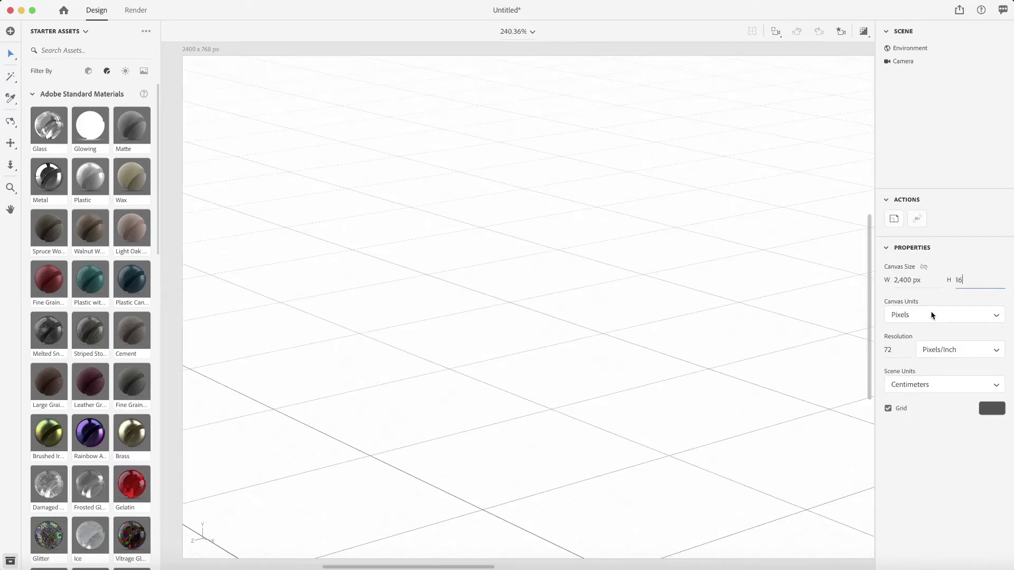
{"action": "key", "text": "Tab"}
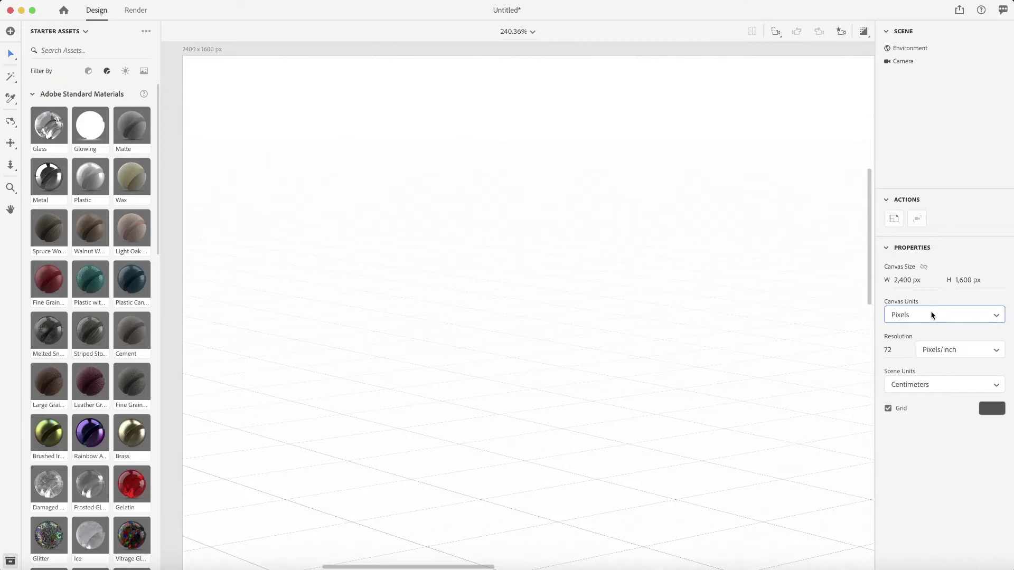
{"action": "left_click", "coordinate": [534, 38]}
{"action": "left_click", "coordinate": [509, 49]}
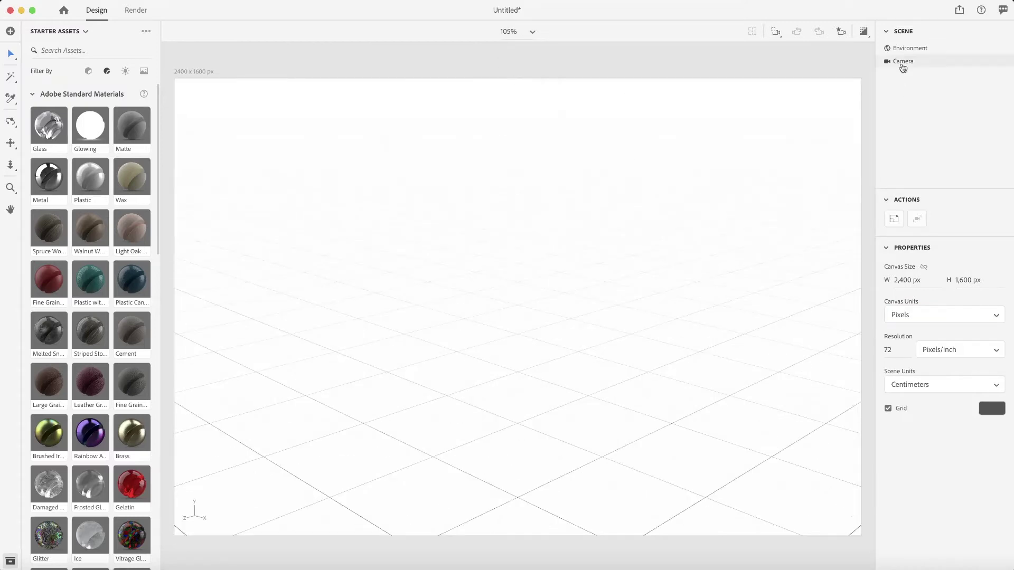
Change the environment background from white to the dark navy colour 020417
{"action": "left_click", "coordinate": [904, 49]}
{"action": "left_click", "coordinate": [994, 272]}
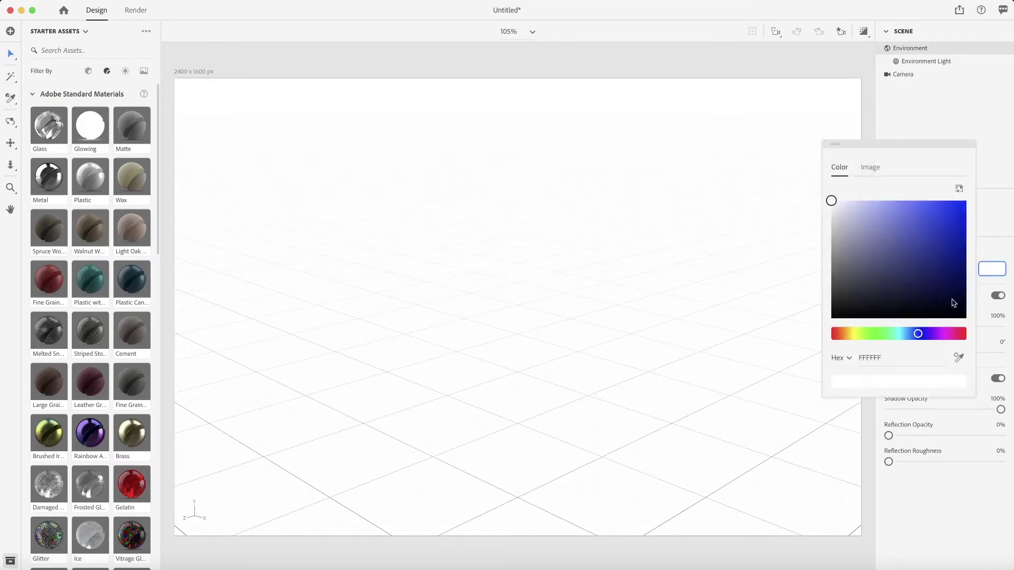
{"action": "left_click", "coordinate": [950, 307]}
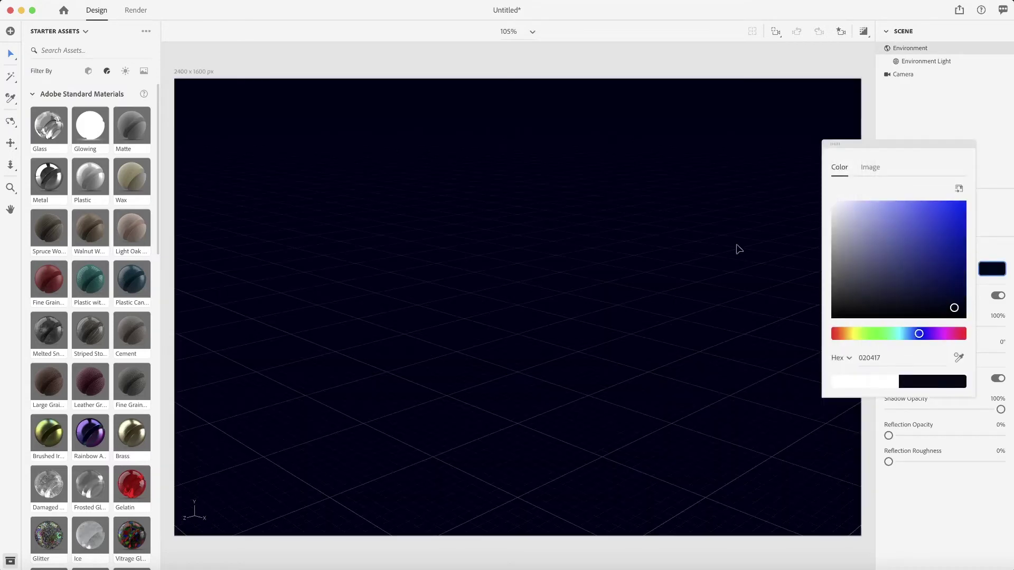
Set the camera's field of view to 30° and pull the camera back to about X 202.7, Y 87.9, Z 202.7 cm
{"action": "left_click", "coordinate": [918, 86]}
{"action": "left_click", "coordinate": [916, 76]}
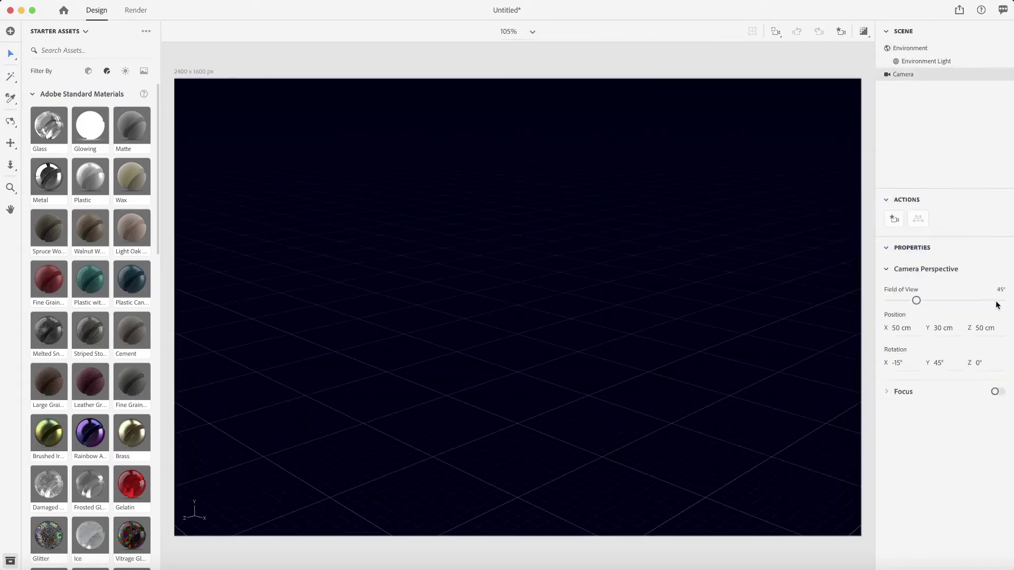
{"action": "key", "text": "Return"}
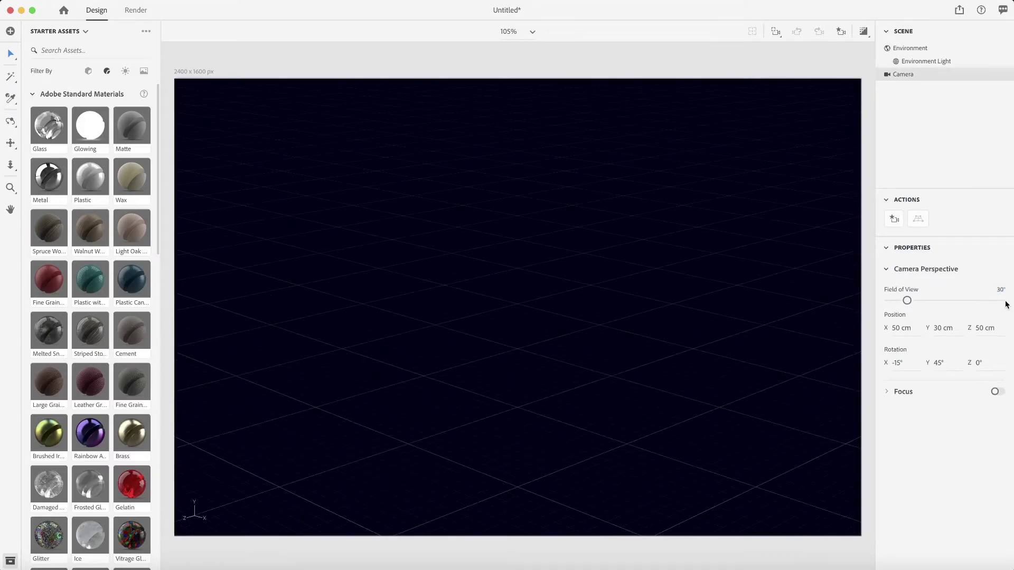
{"action": "scroll", "coordinate": [544, 213], "scroll_direction": "down", "scroll_amount": 5}
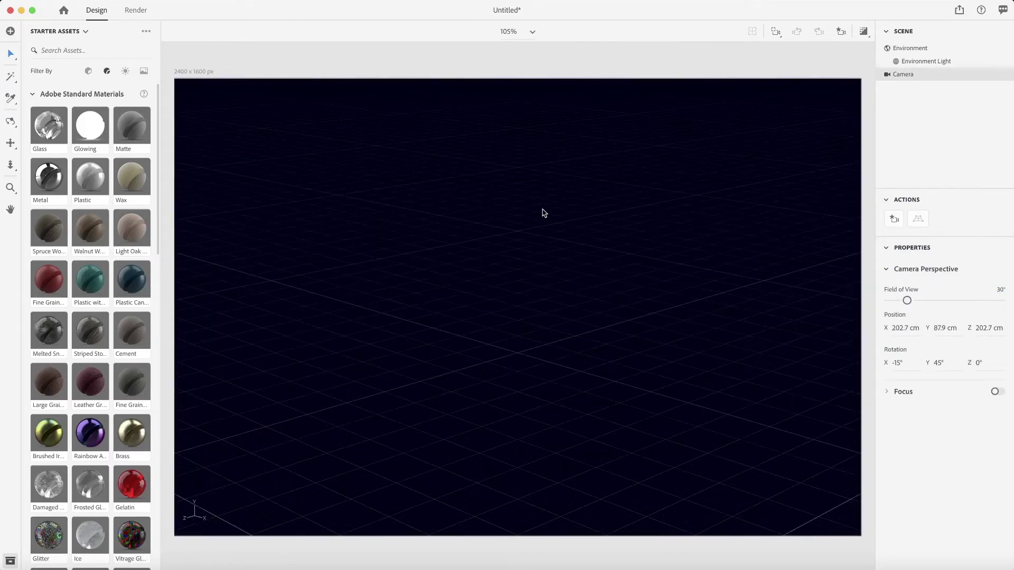
Import the 3D model Bullet_Badge.obj from the 3D_object folder and frame it in the camera view
{"action": "left_click", "coordinate": [10, 32]}
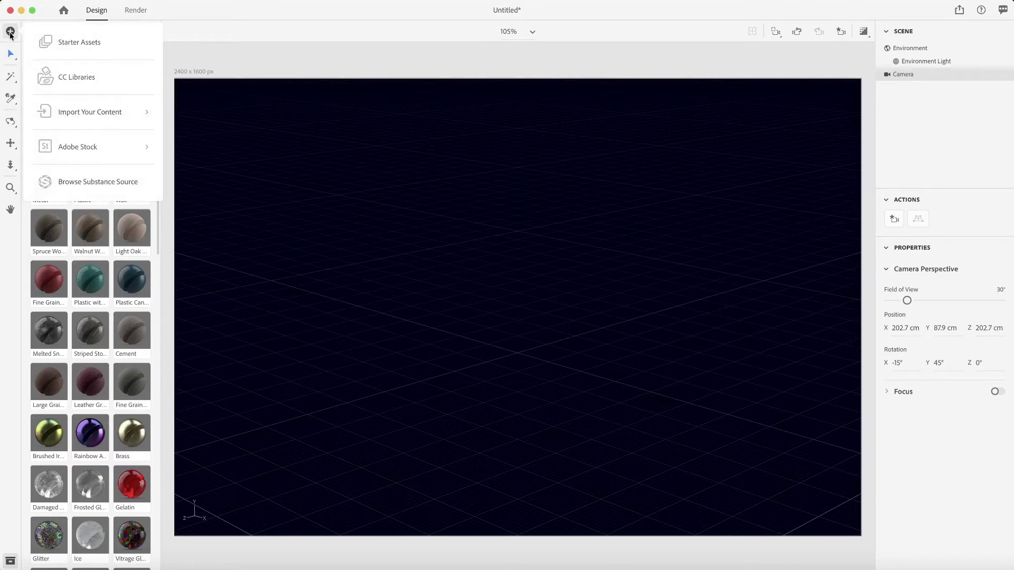
{"action": "left_click", "coordinate": [88, 118]}
{"action": "left_click", "coordinate": [63, 55]}
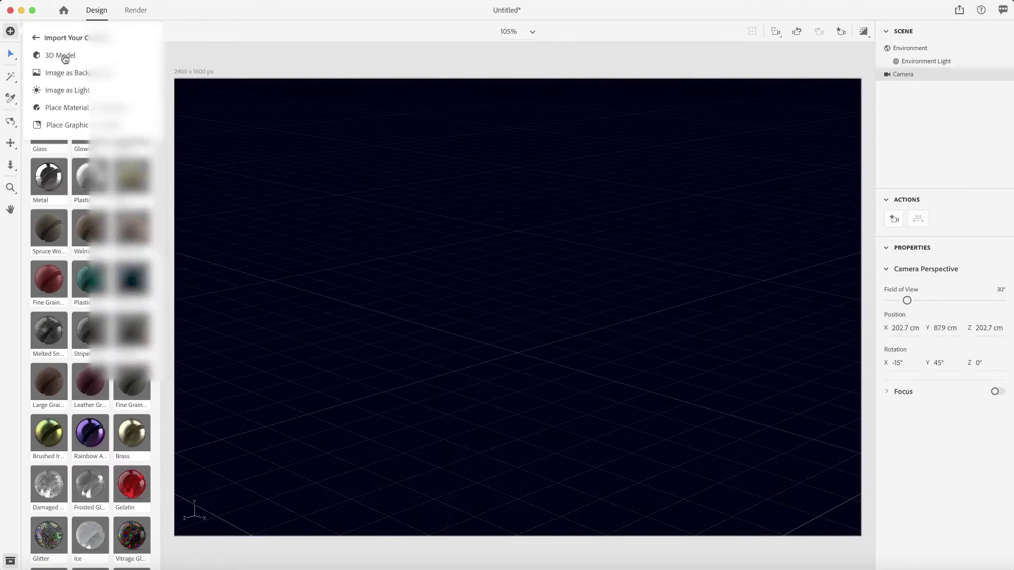
{"action": "left_click", "coordinate": [222, 77]}
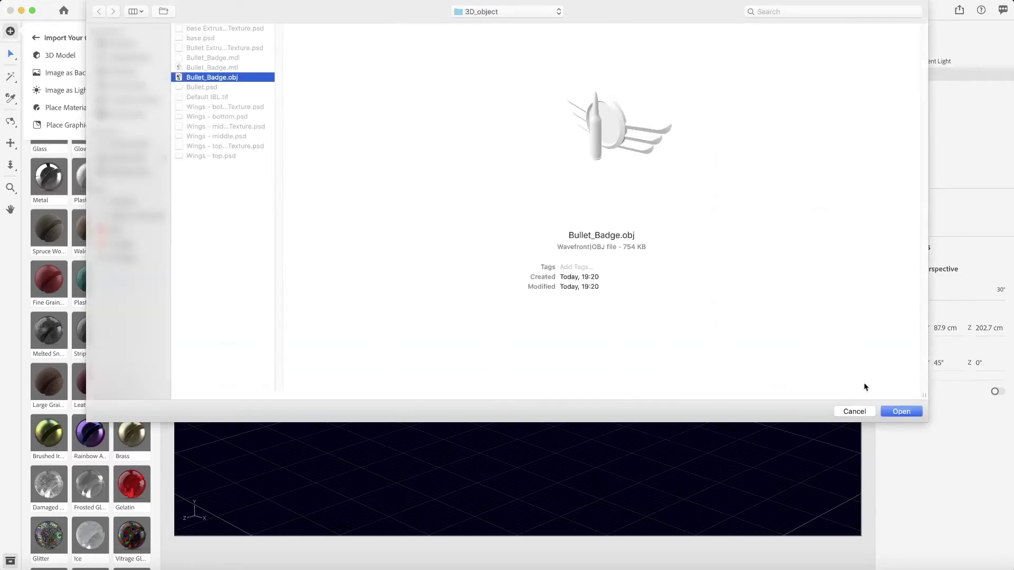
{"action": "left_click", "coordinate": [901, 412]}
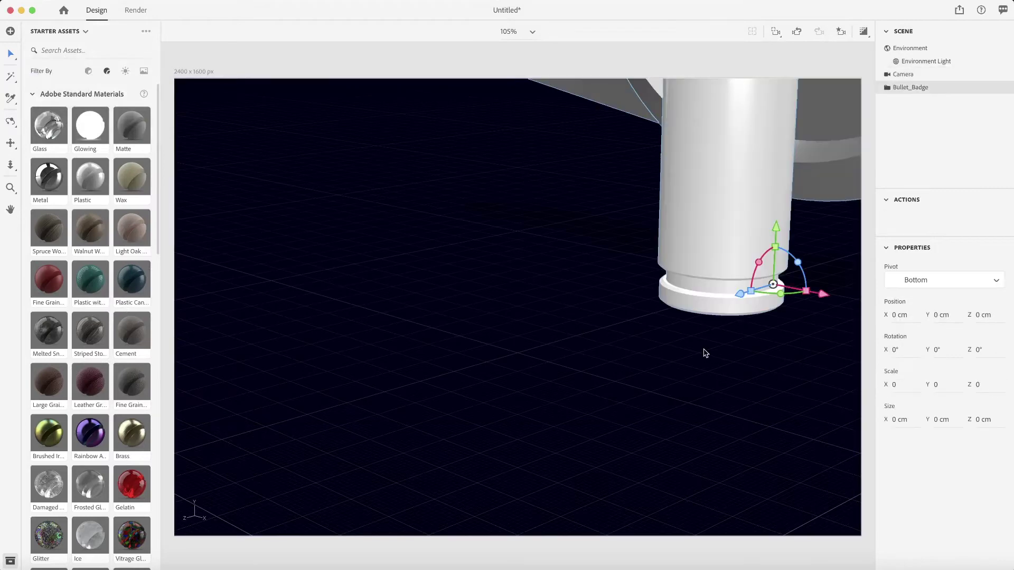
{"action": "left_click", "coordinate": [774, 38]}
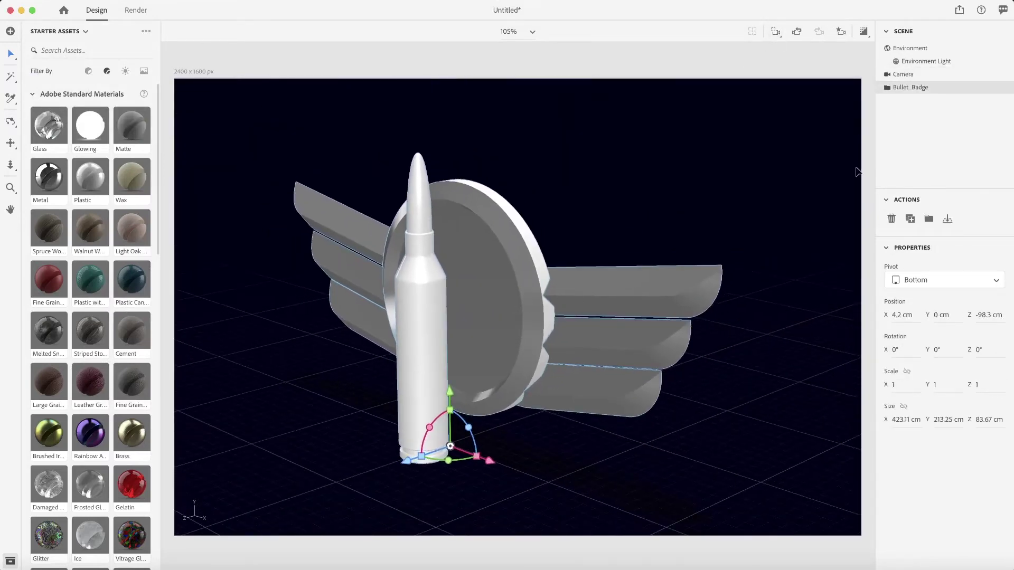
Expand the Bullet_Badge group and move Wings - top back along Z to about -152.7 cm
{"action": "left_click", "coordinate": [882, 89]}
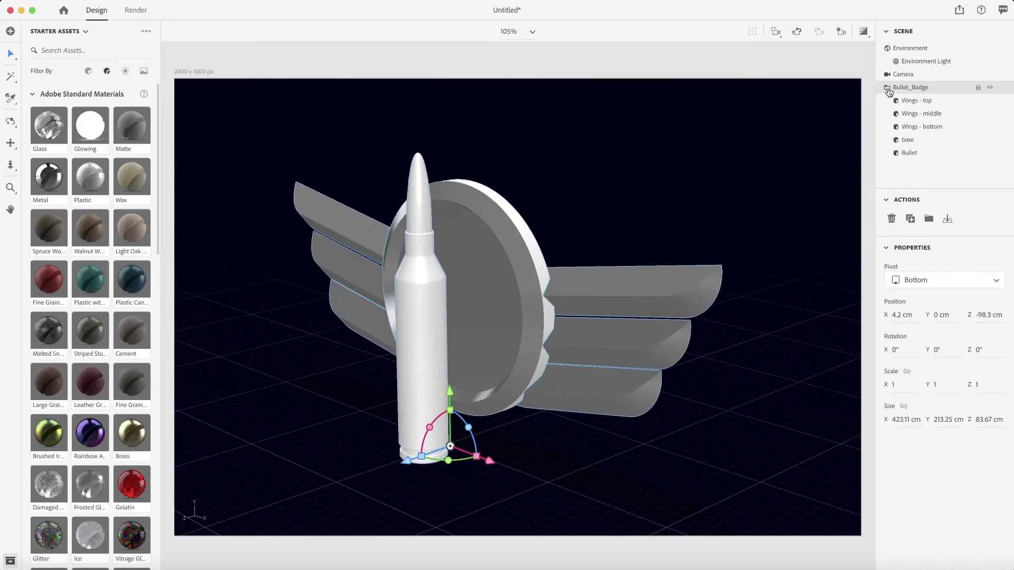
{"action": "left_click", "coordinate": [943, 105]}
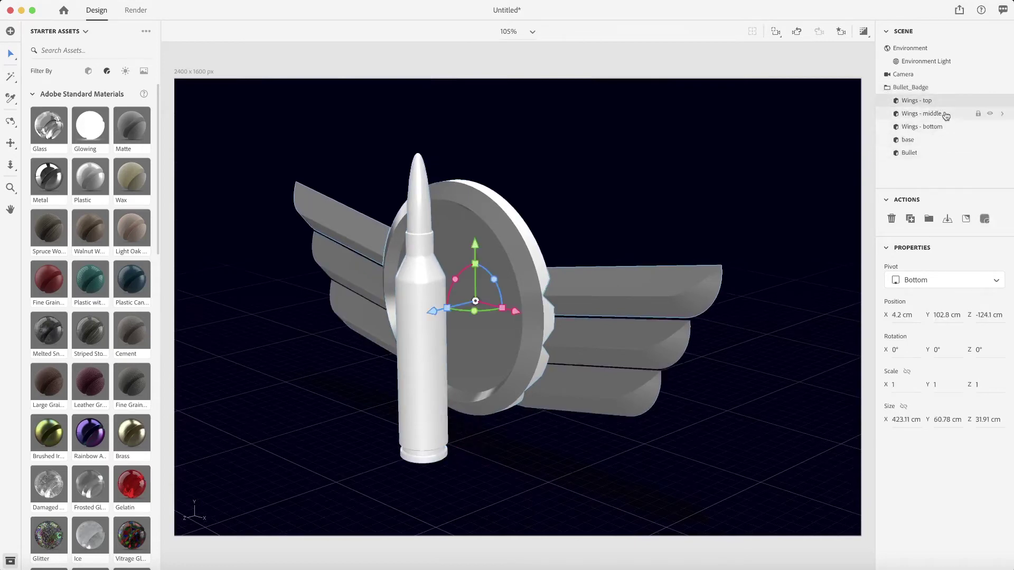
{"action": "left_click_drag", "start_coordinate": [443, 308], "coordinate": [465, 303]}
{"action": "left_click_drag", "start_coordinate": [605, 351], "coordinate": [507, 359]}
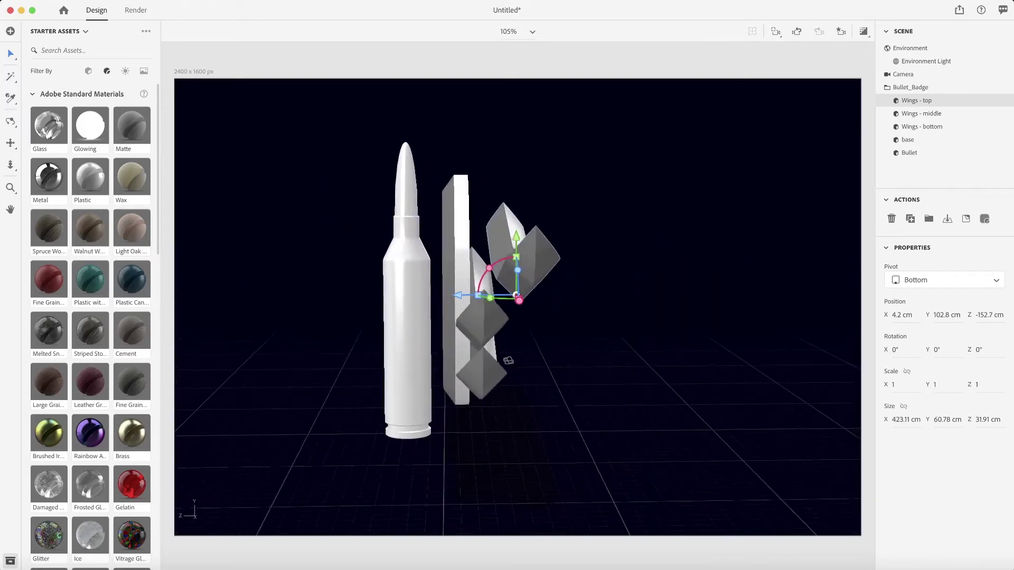
Move Wings - middle back along the Z axis to about -133.3 cm
{"action": "left_click", "coordinate": [931, 119]}
{"action": "left_click_drag", "start_coordinate": [458, 320], "coordinate": [486, 278]}
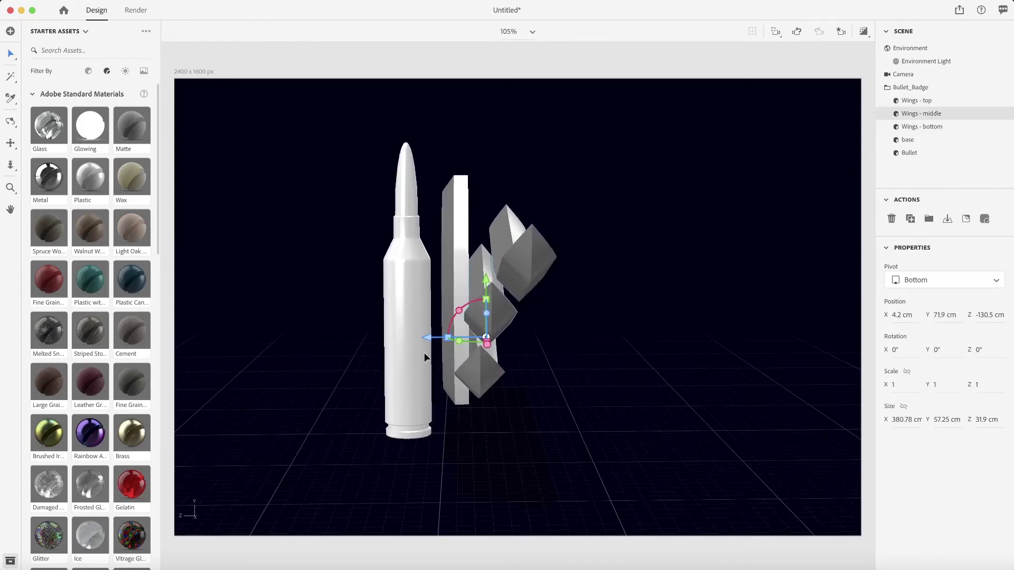
{"action": "mouse_move", "coordinate": [542, 409]}
{"action": "left_mouse_down"}
{"action": "mouse_move", "coordinate": [537, 381]}
{"action": "mouse_move", "coordinate": [539, 400]}
{"action": "left_mouse_up"}
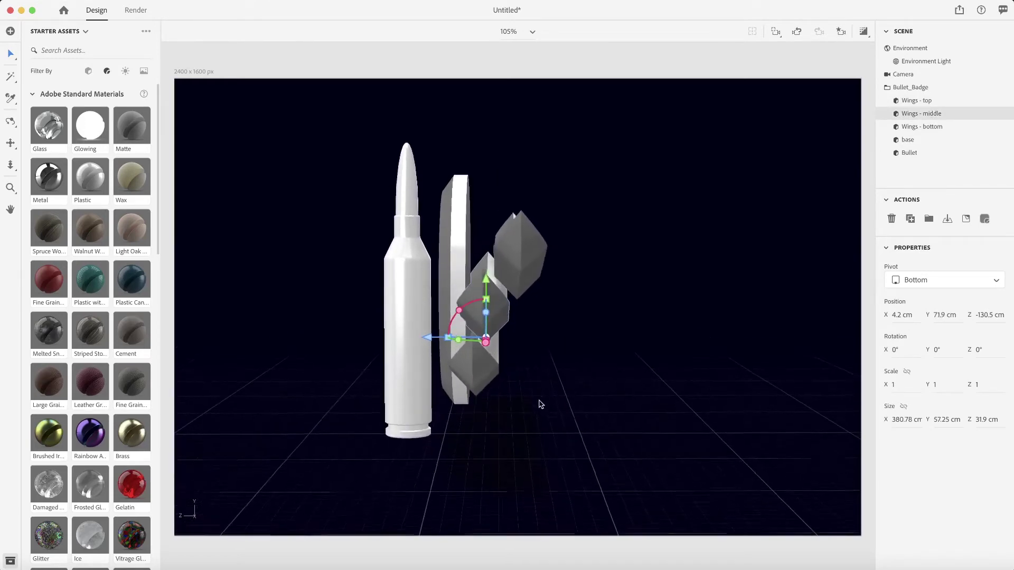
{"action": "left_click_drag", "start_coordinate": [459, 334], "coordinate": [440, 349]}
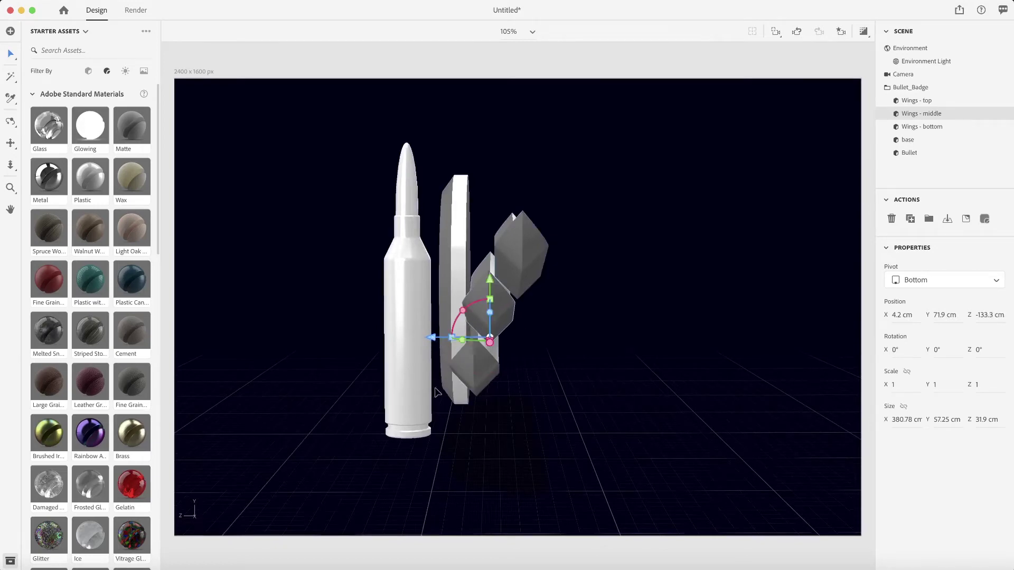
{"action": "left_click", "coordinate": [500, 372]}
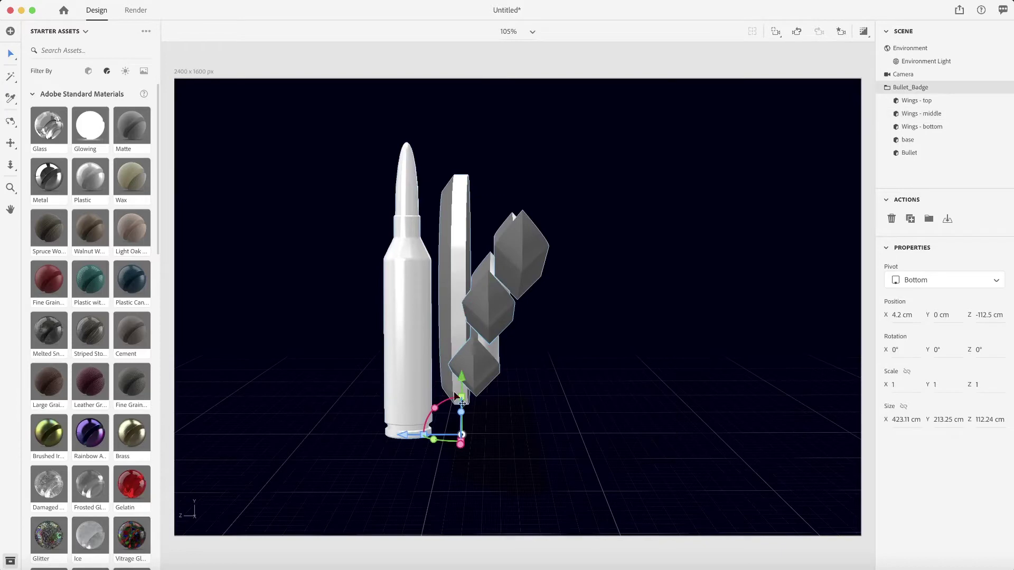
{"action": "left_click_drag", "start_coordinate": [458, 374], "coordinate": [460, 365]}
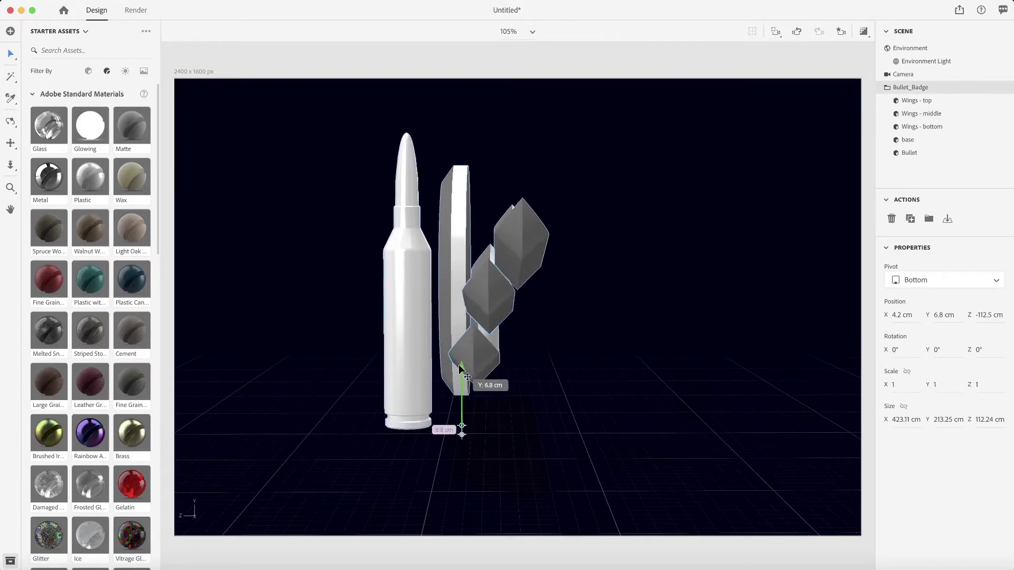
{"action": "key", "text": "super+z"}
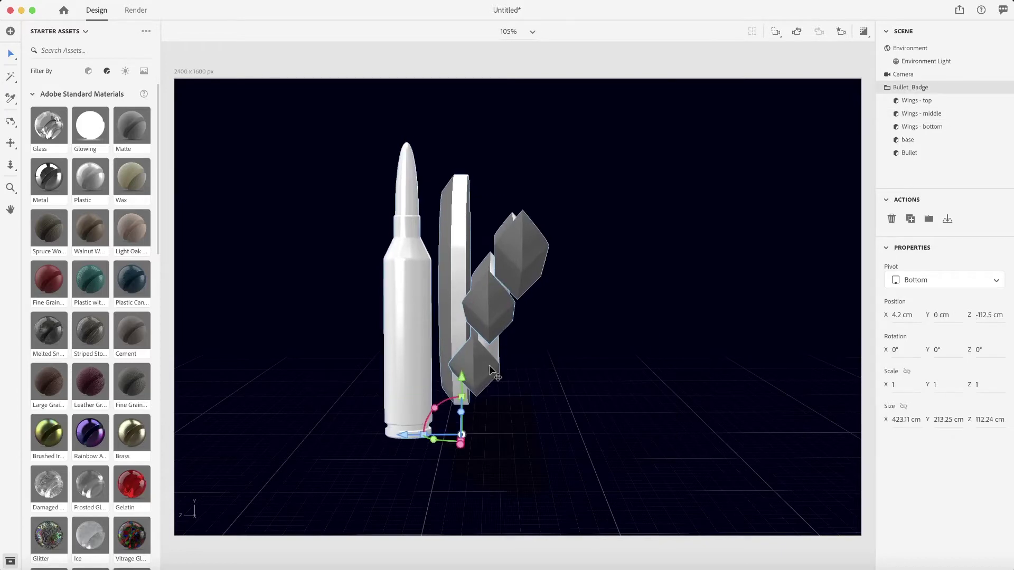
Select the three wing meshes together and move them back along Z to about -152.8 cm
{"action": "left_click", "coordinate": [933, 129]}
{"action": "left_click", "coordinate": [940, 103], "text": "shift"}
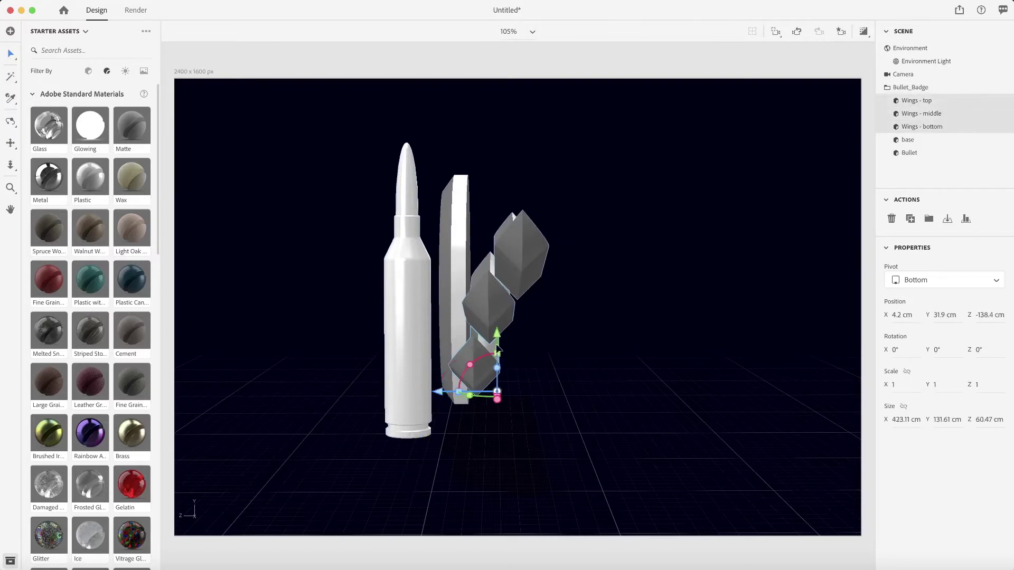
{"action": "left_click_drag", "start_coordinate": [498, 348], "coordinate": [517, 351]}
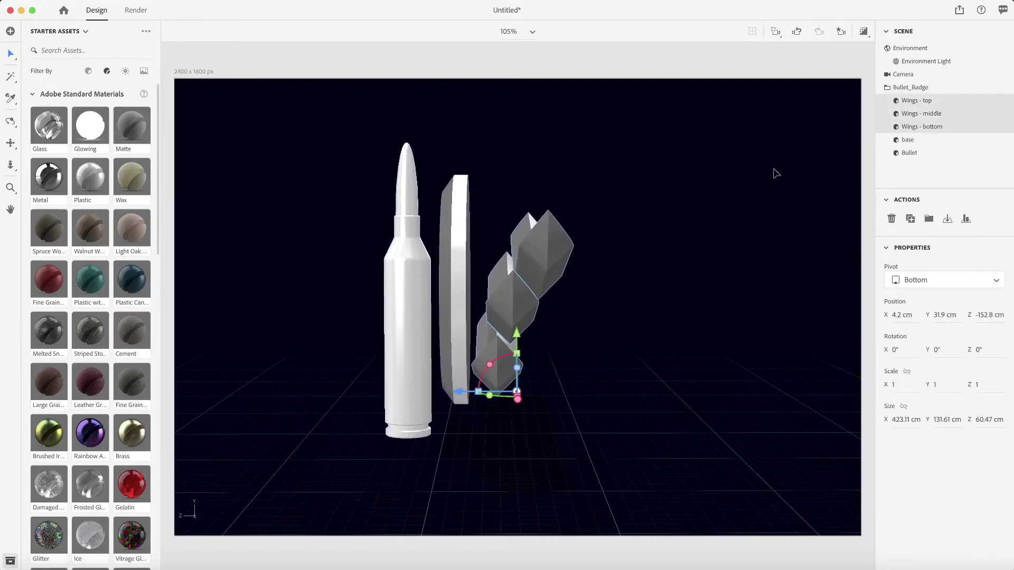
Move Wings - bottom forward to about Z -132.1 cm and raise it to about Y 41 cm
{"action": "left_click", "coordinate": [956, 126]}
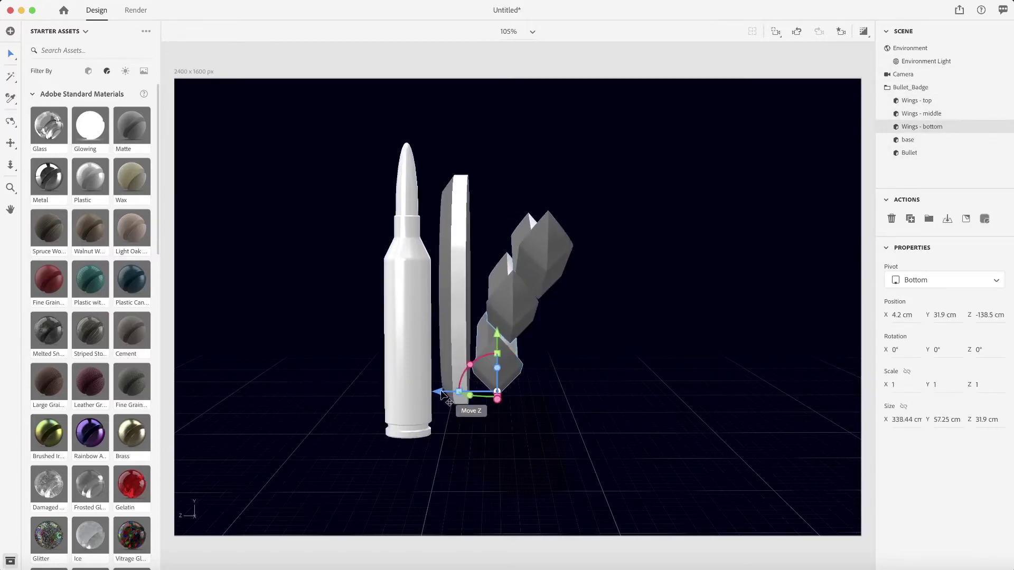
{"action": "left_click_drag", "start_coordinate": [443, 396], "coordinate": [433, 397]}
{"action": "left_click_drag", "start_coordinate": [583, 388], "coordinate": [609, 394]}
{"action": "left_click_drag", "start_coordinate": [495, 343], "coordinate": [492, 324]}
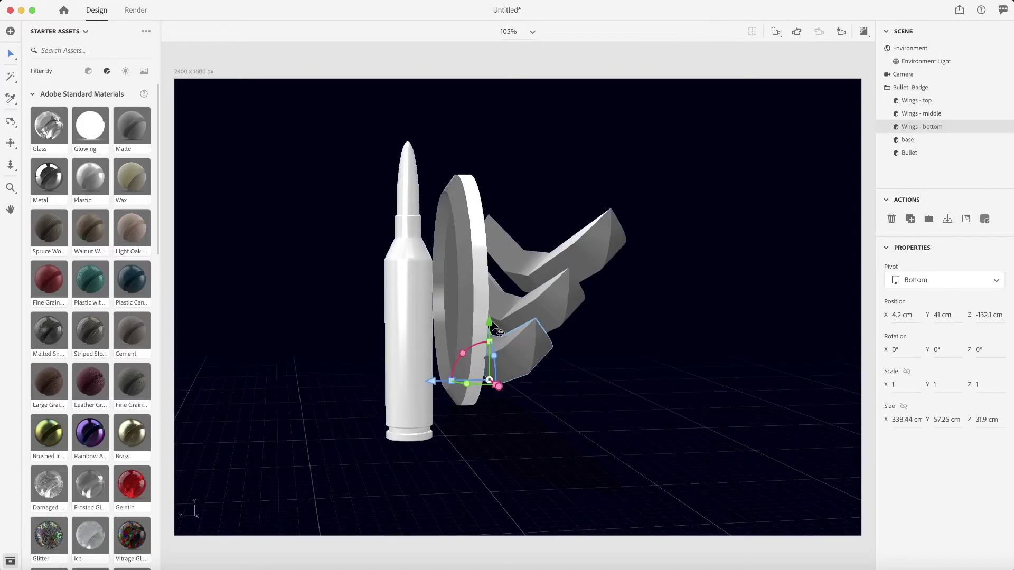
Raise the whole Bullet_Badge group above the ground plane to about Y 375.7 cm
{"action": "left_click_drag", "start_coordinate": [356, 369], "coordinate": [629, 336]}
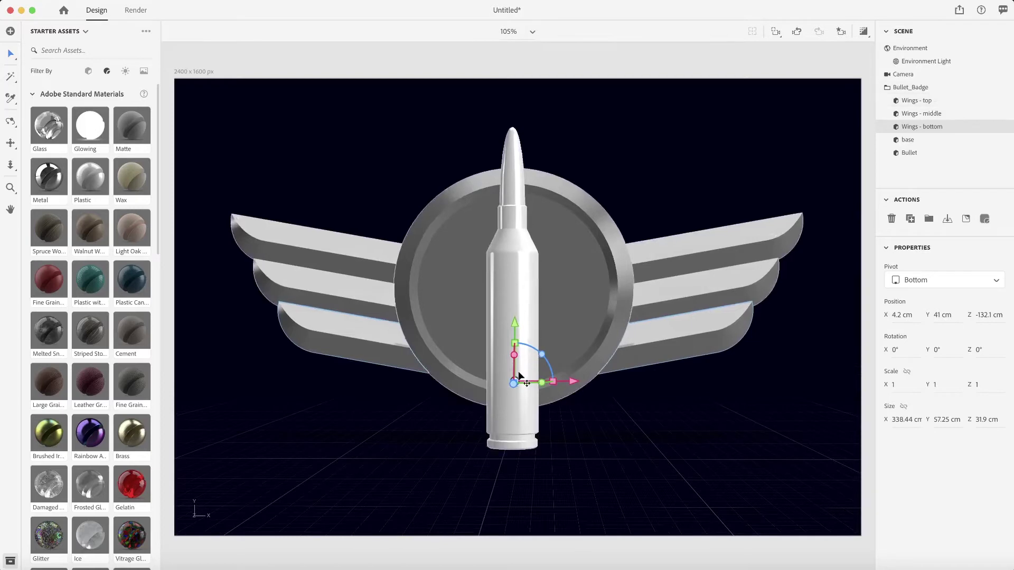
{"action": "scroll", "coordinate": [535, 373], "scroll_direction": "down", "scroll_amount": 5}
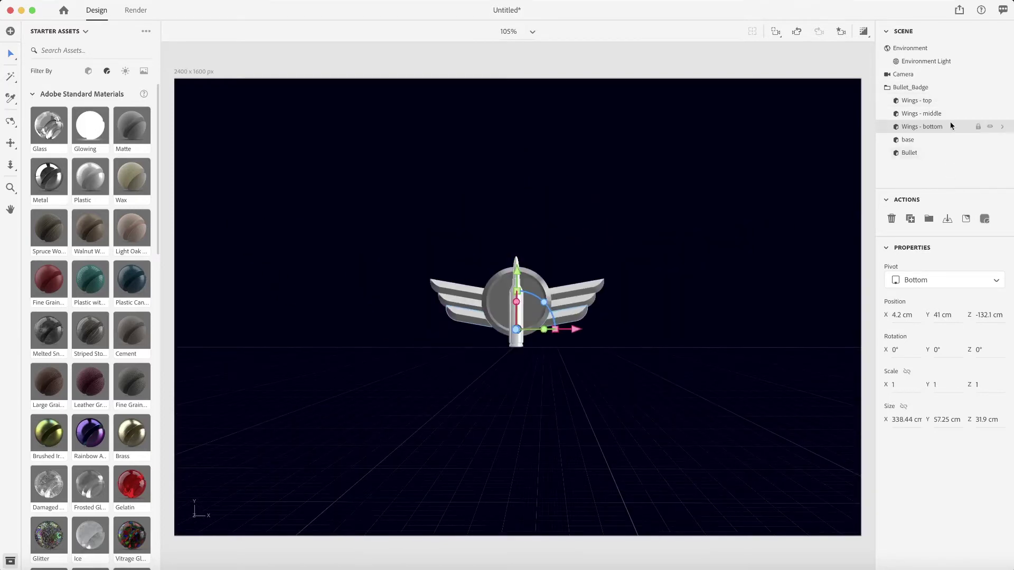
{"action": "left_click", "coordinate": [923, 91]}
{"action": "left_click_drag", "start_coordinate": [517, 289], "coordinate": [517, 163]}
{"action": "left_click_drag", "start_coordinate": [522, 203], "coordinate": [539, 378]}
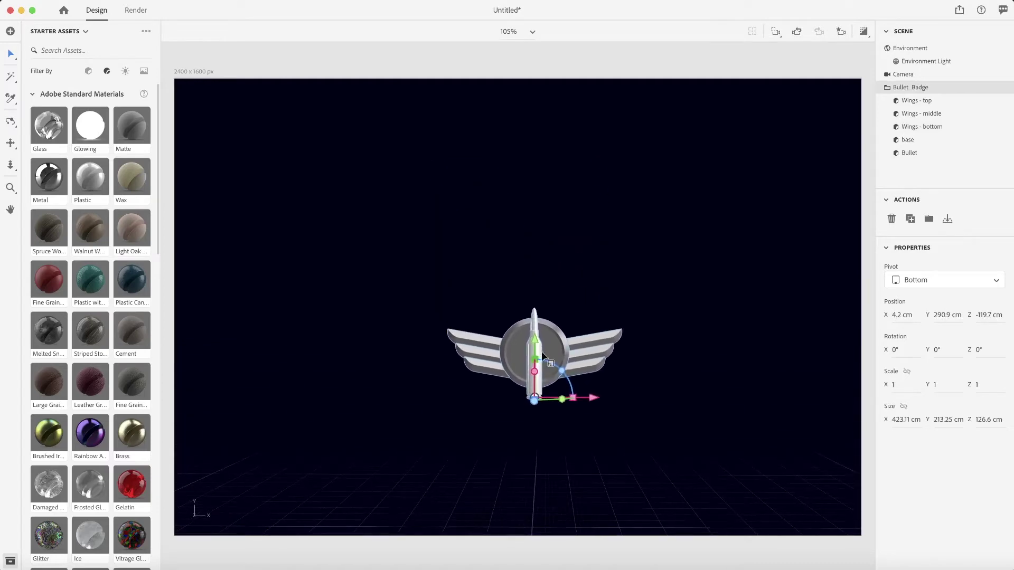
{"action": "left_click_drag", "start_coordinate": [534, 337], "coordinate": [535, 299]}
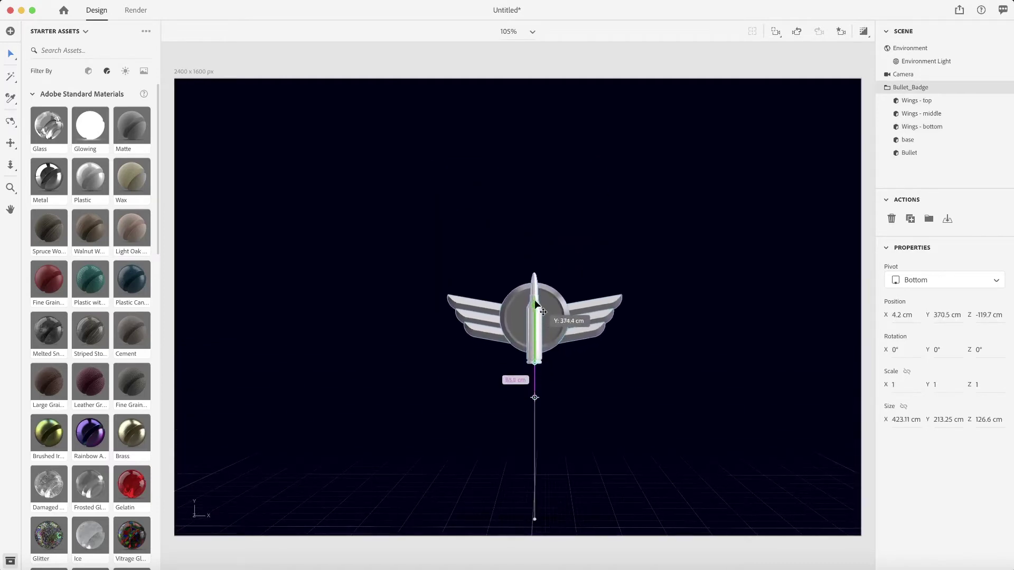
Adjust the camera to a straight front view with the winged badge centred and filling most of the canvas
{"action": "scroll", "coordinate": [534, 299], "scroll_direction": "up", "scroll_amount": 10}
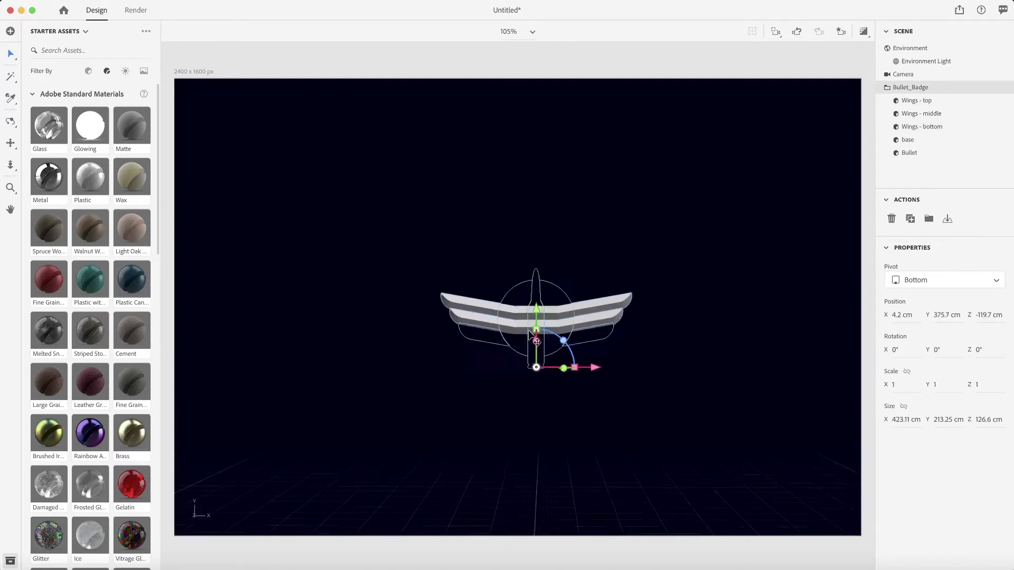
{"action": "left_click_drag", "start_coordinate": [707, 382], "coordinate": [645, 328]}
{"action": "scroll", "coordinate": [627, 333], "scroll_direction": "up", "scroll_amount": 5}
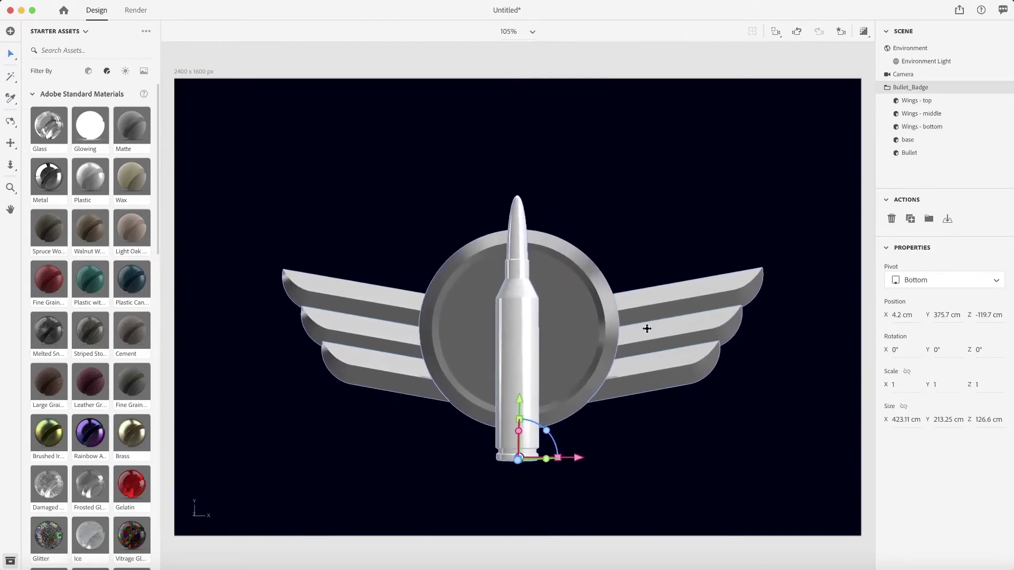
{"action": "scroll", "coordinate": [523, 350], "scroll_direction": "up", "scroll_amount": 5}
{"action": "left_click_drag", "start_coordinate": [585, 378], "coordinate": [590, 354]}
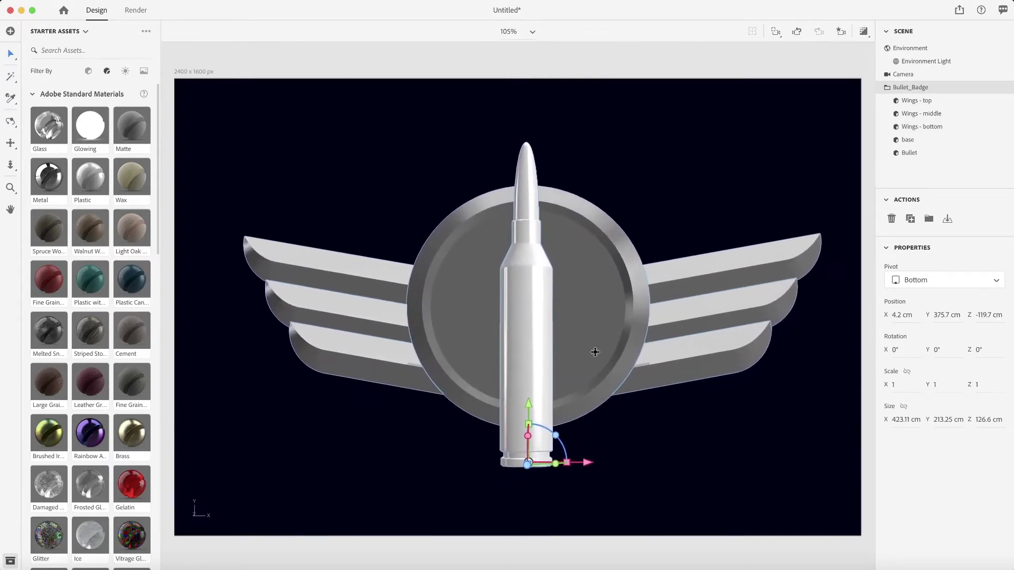
{"action": "mouse_move", "coordinate": [525, 381]}
{"action": "left_mouse_down"}
{"action": "mouse_move", "coordinate": [514, 400]}
{"action": "mouse_move", "coordinate": [518, 372]}
{"action": "left_mouse_up"}
{"action": "left_click_drag", "start_coordinate": [608, 368], "coordinate": [610, 356]}
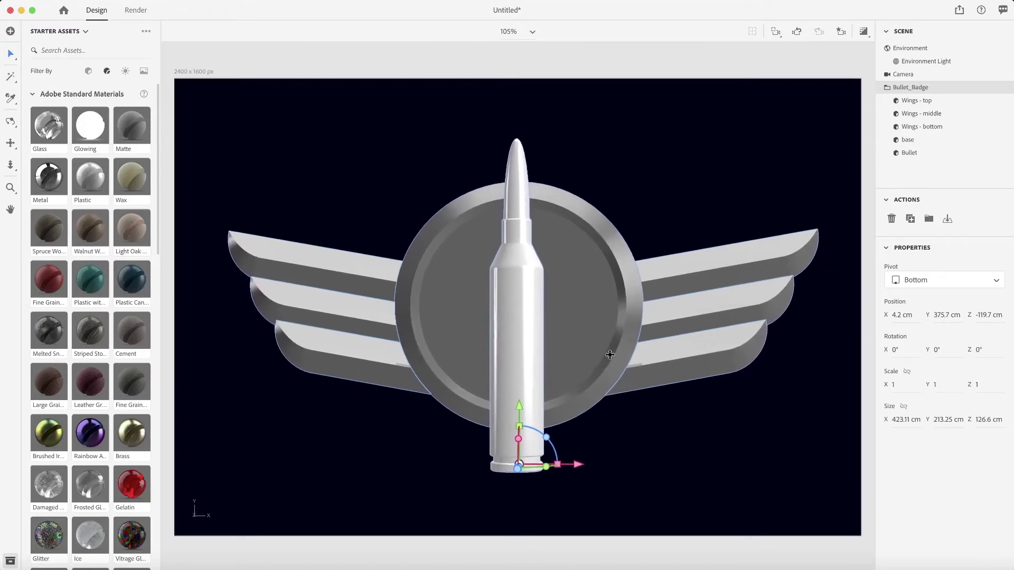
Save the current camera view as a bookmark named "saved view"
{"action": "left_click", "coordinate": [840, 35]}
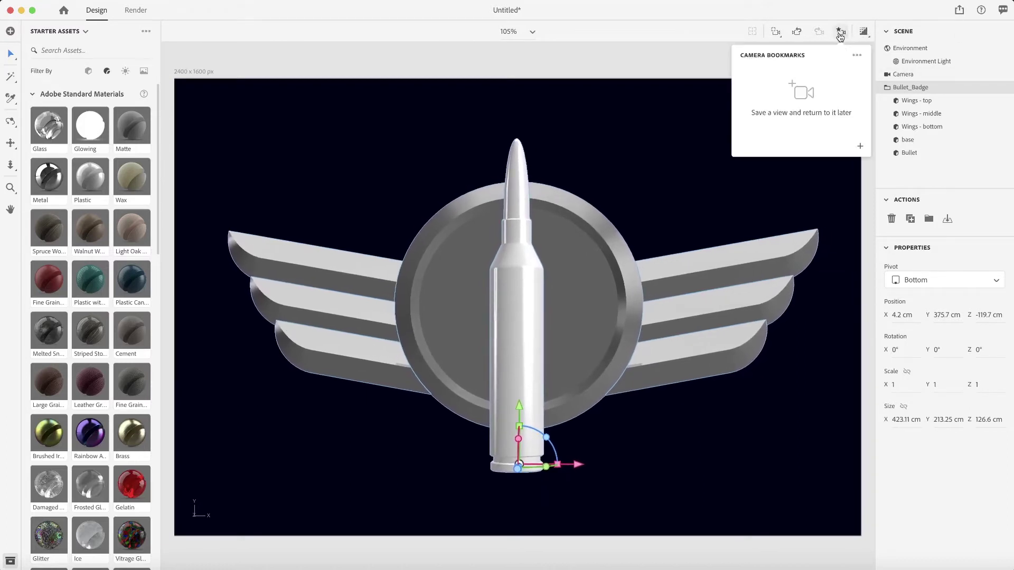
{"action": "left_click", "coordinate": [860, 147]}
{"action": "type", "text": "sa"}
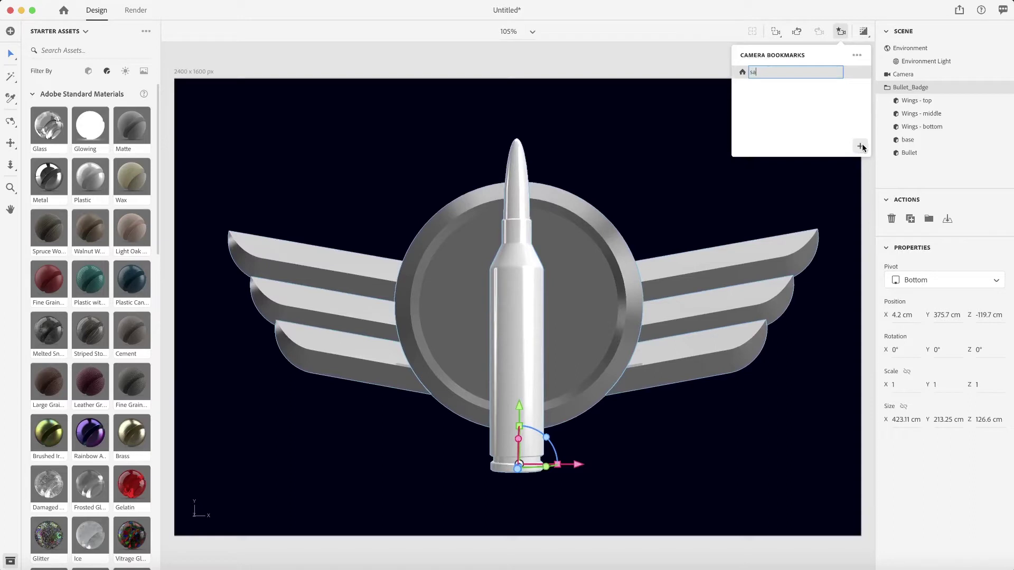
{"action": "type", "text": "ved view"}
{"action": "key", "text": "Return"}
{"action": "left_click", "coordinate": [842, 227]}
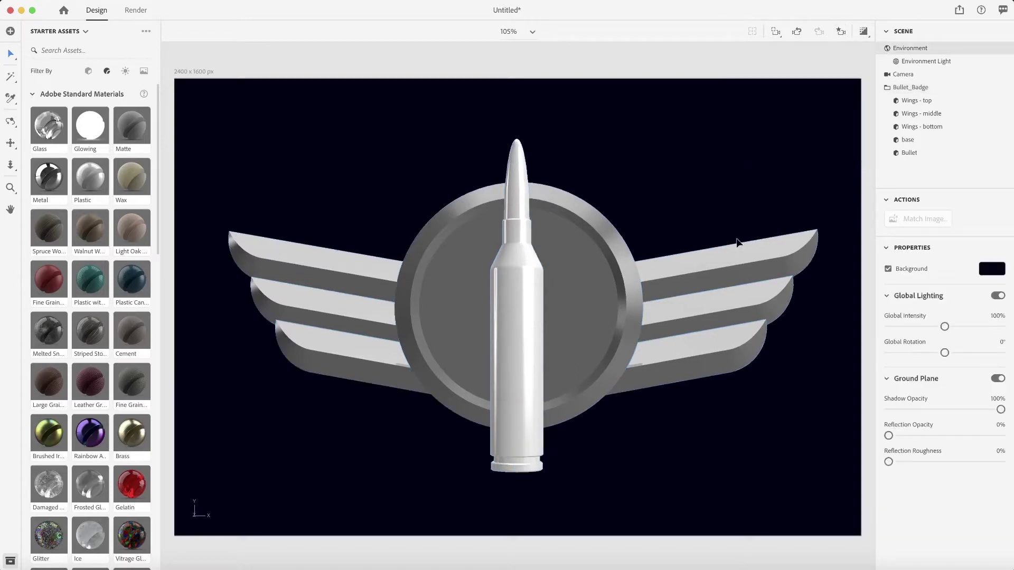
Select the top, middle and bottom wings together and raise them to about Y 431.3 cm
{"action": "scroll", "coordinate": [550, 365], "scroll_direction": "down", "scroll_amount": 5}
{"action": "scroll", "coordinate": [550, 364], "scroll_direction": "up", "scroll_amount": 4}
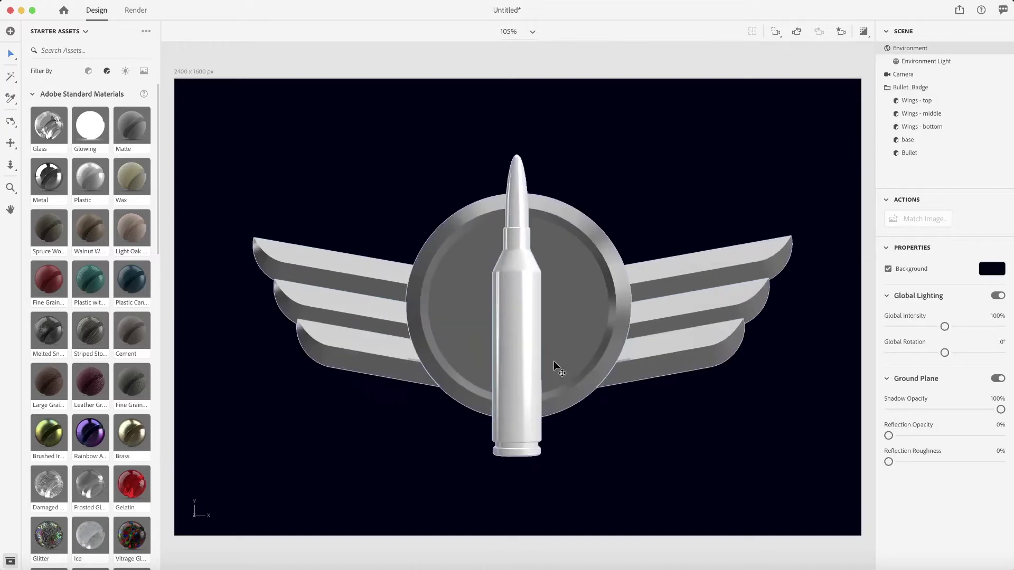
{"action": "scroll", "coordinate": [553, 360], "scroll_direction": "up", "scroll_amount": 5}
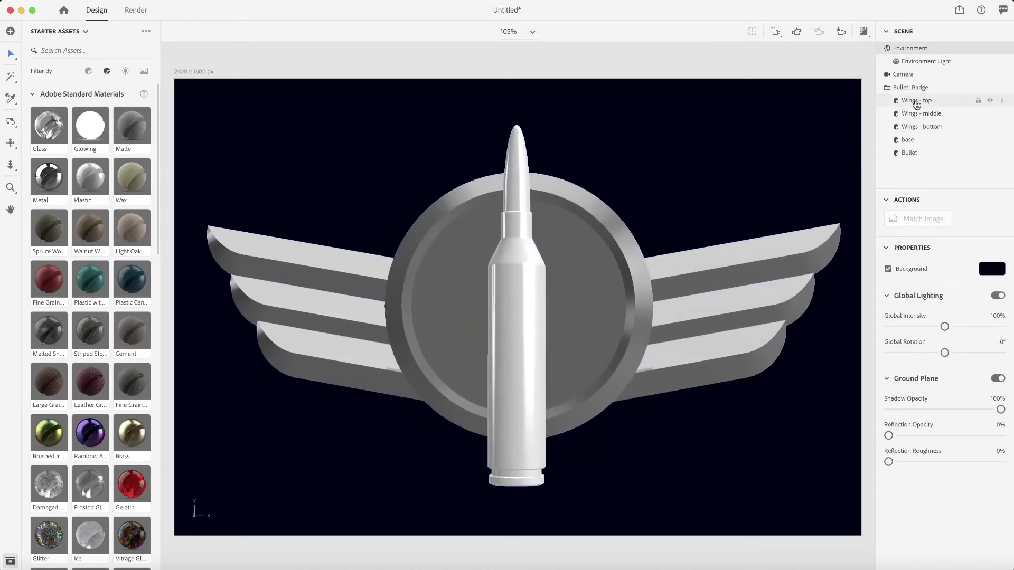
{"action": "left_click", "coordinate": [916, 101]}
{"action": "left_click", "coordinate": [924, 126], "text": "shift"}
{"action": "left_click_drag", "start_coordinate": [522, 351], "coordinate": [523, 328]}
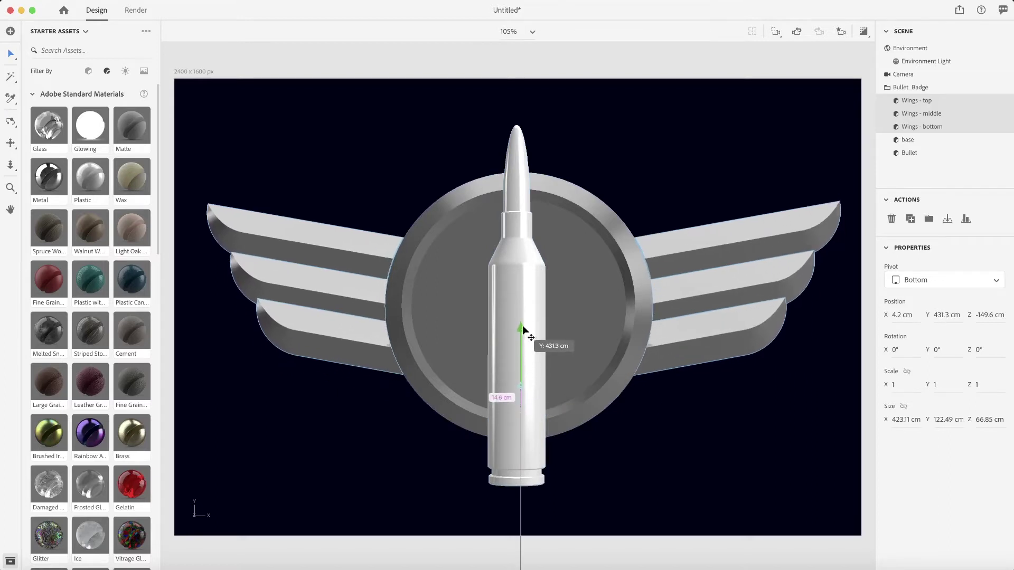
Apply the Silver Glossy material from the starter assets to Wings - top
{"action": "left_click", "coordinate": [949, 103]}
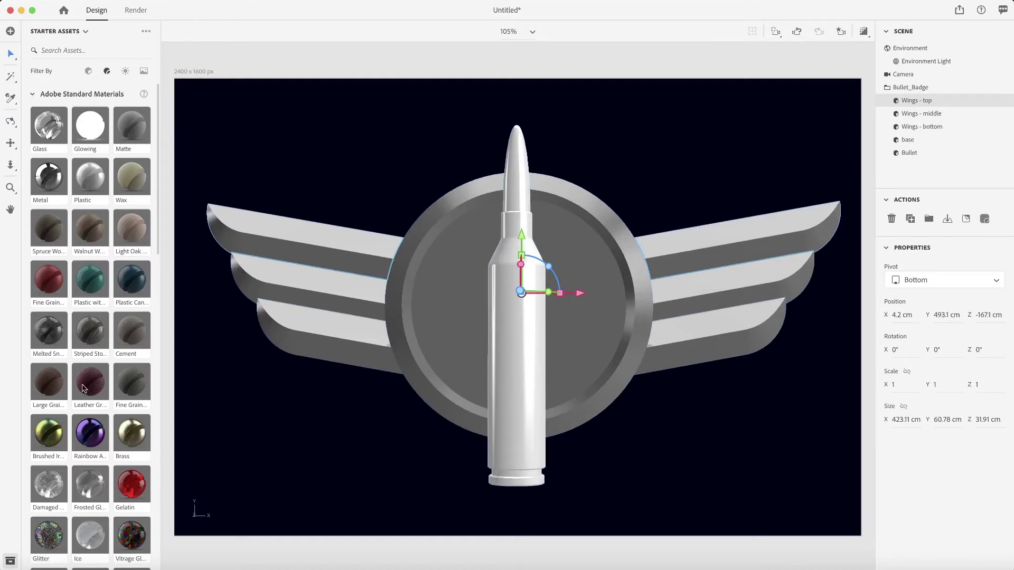
{"action": "scroll", "coordinate": [83, 388], "scroll_direction": "down", "scroll_amount": 15}
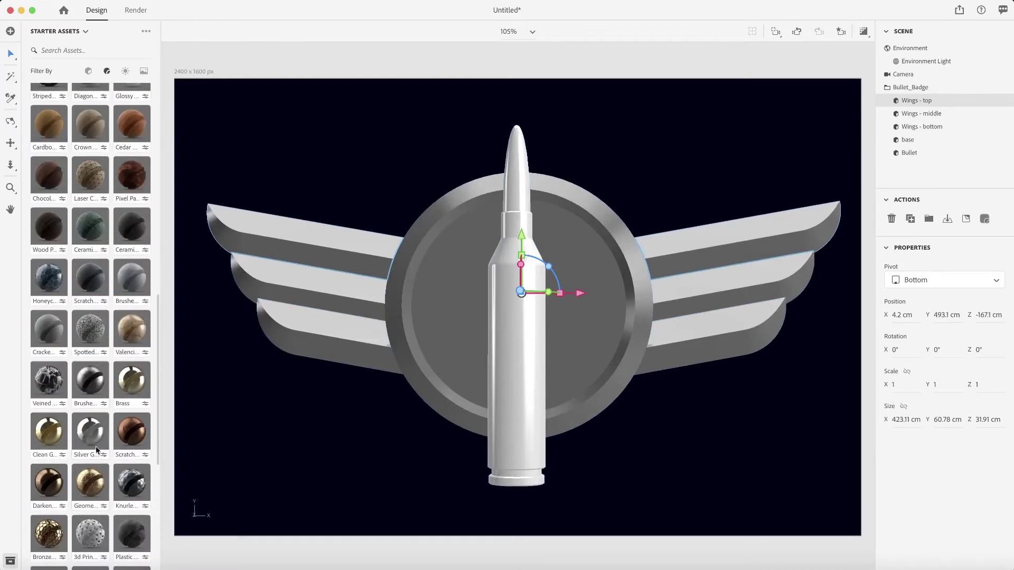
{"action": "left_click_drag", "start_coordinate": [99, 437], "coordinate": [924, 101]}
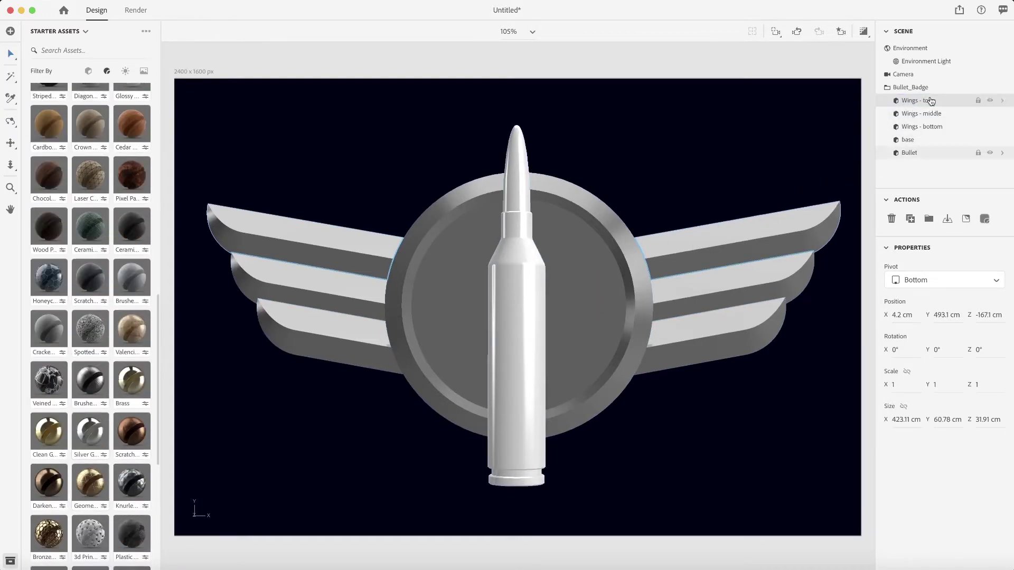
Change the Silver Glossy colour on Wings - top to light turquoise, hex 7CF2F2
{"action": "left_click", "coordinate": [1006, 102]}
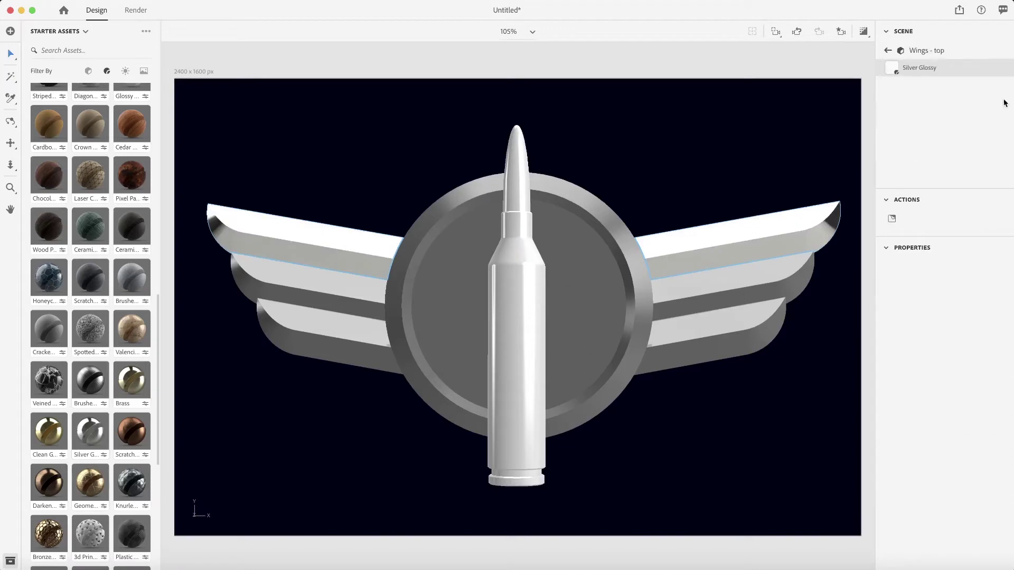
{"action": "left_click", "coordinate": [999, 344]}
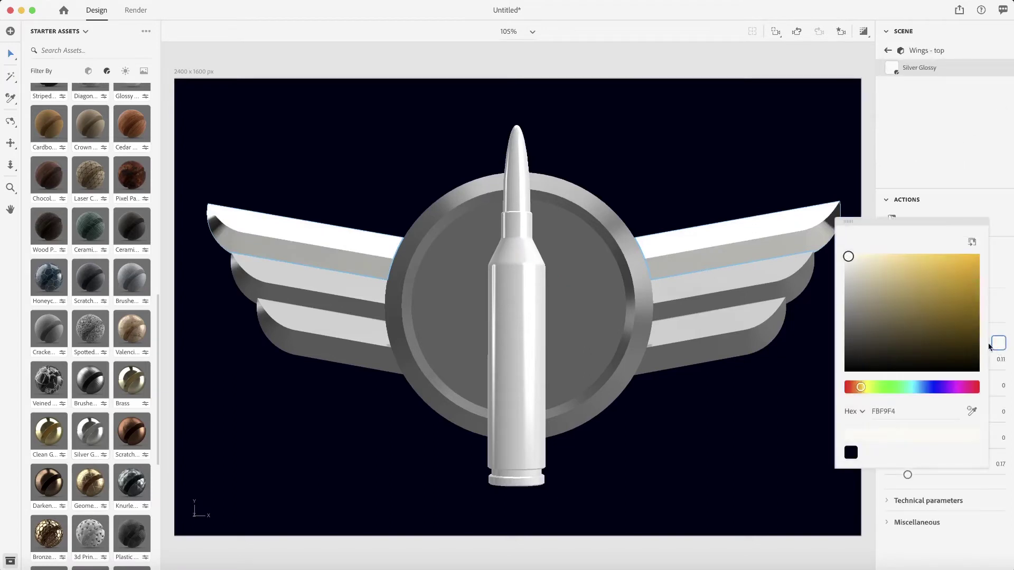
{"action": "left_click_drag", "start_coordinate": [915, 393], "coordinate": [913, 391]}
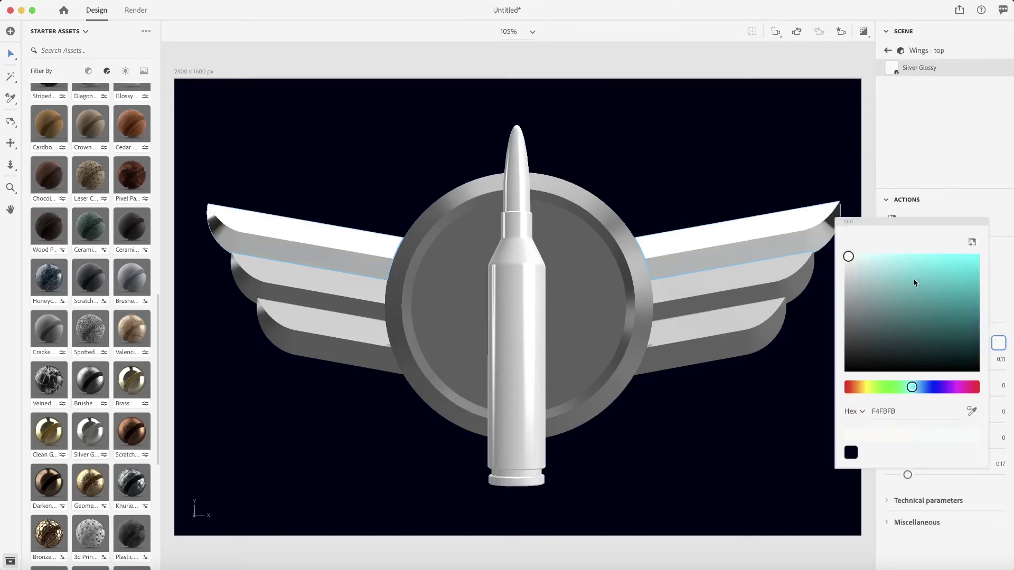
{"action": "left_click_drag", "start_coordinate": [915, 283], "coordinate": [911, 257]}
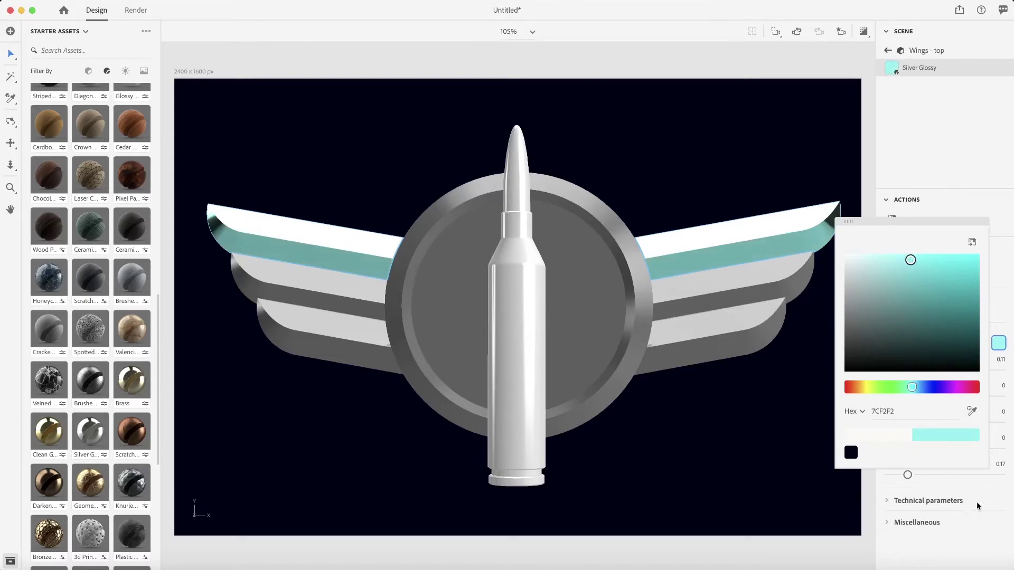
{"action": "left_click", "coordinate": [980, 536]}
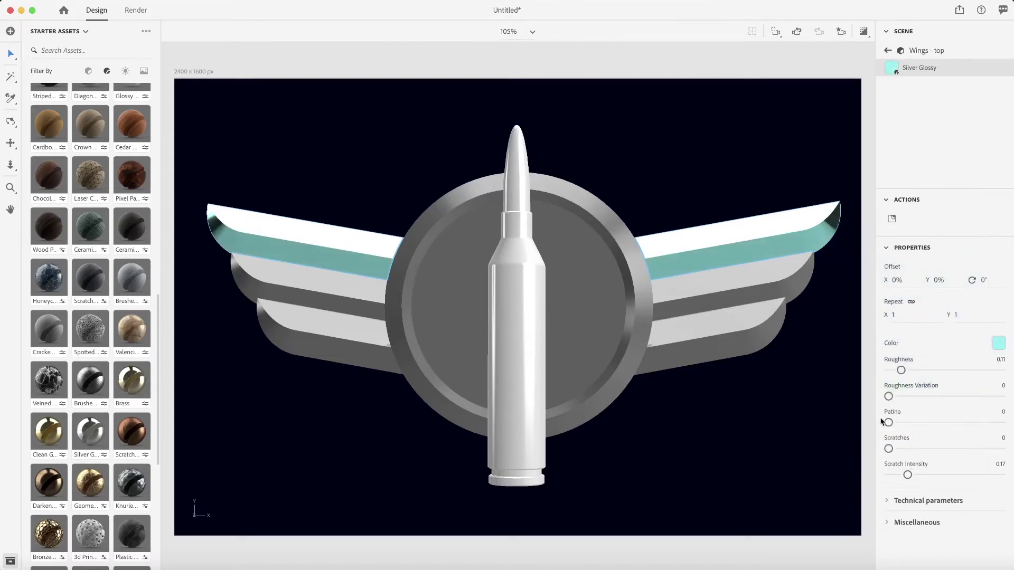
Set Patina, Scratches and Scratch Intensity of the Wings - top material to 1 each
{"action": "left_click_drag", "start_coordinate": [889, 422], "coordinate": [1001, 422]}
{"action": "left_click_drag", "start_coordinate": [888, 449], "coordinate": [1000, 449]}
{"action": "left_click_drag", "start_coordinate": [908, 475], "coordinate": [1001, 475]}
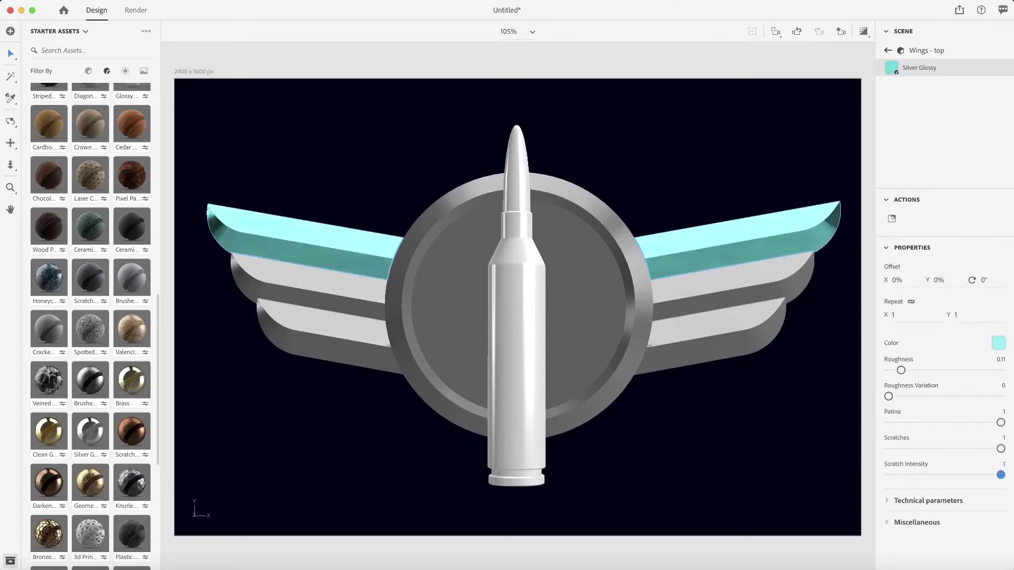
{"action": "left_click", "coordinate": [885, 50]}
Sample the turquoise material from the upper wings and apply it to Wings - middle and Wings - bottom
{"action": "left_click", "coordinate": [928, 115]}
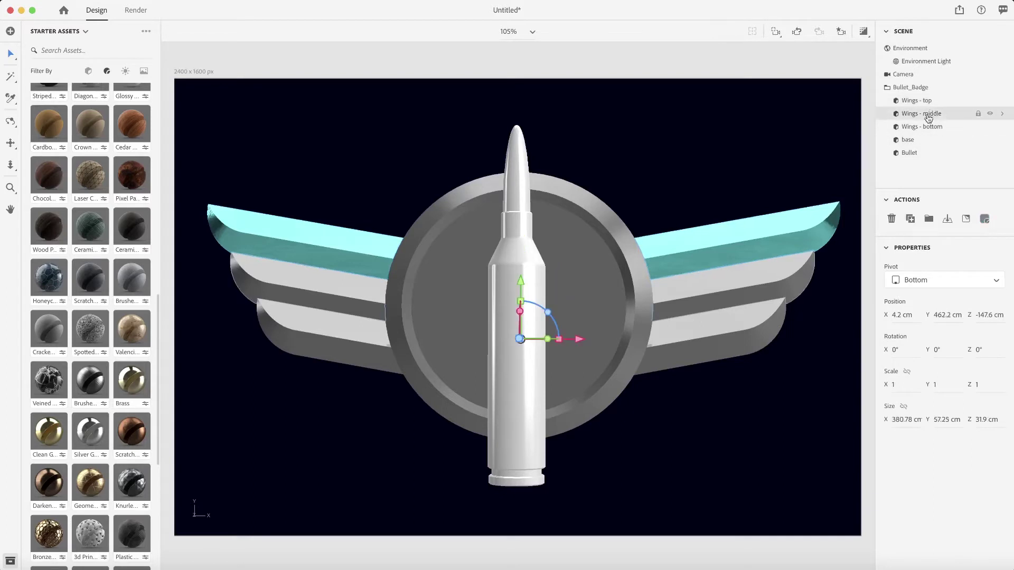
{"action": "left_click", "coordinate": [11, 100]}
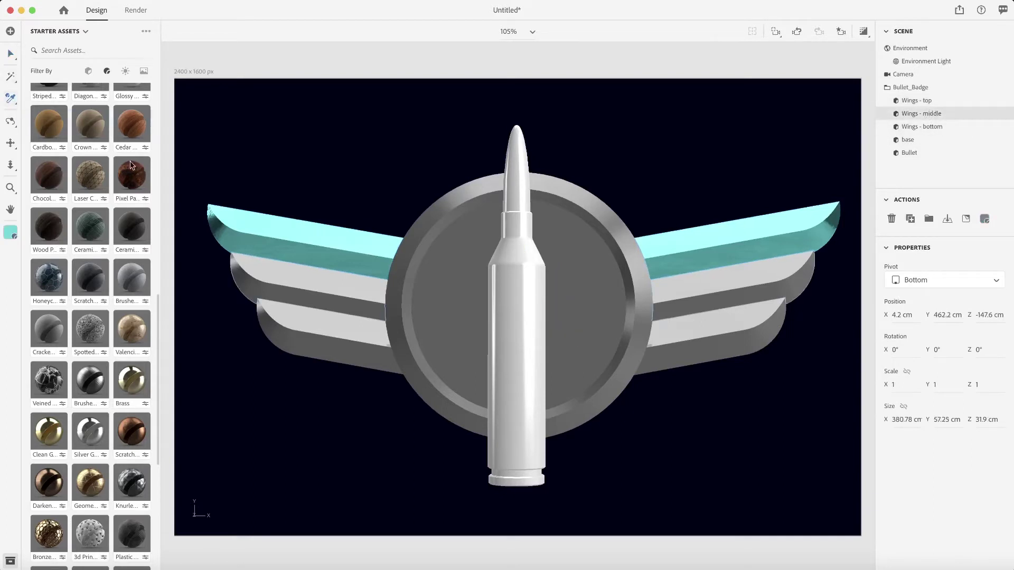
{"action": "left_click", "coordinate": [271, 226]}
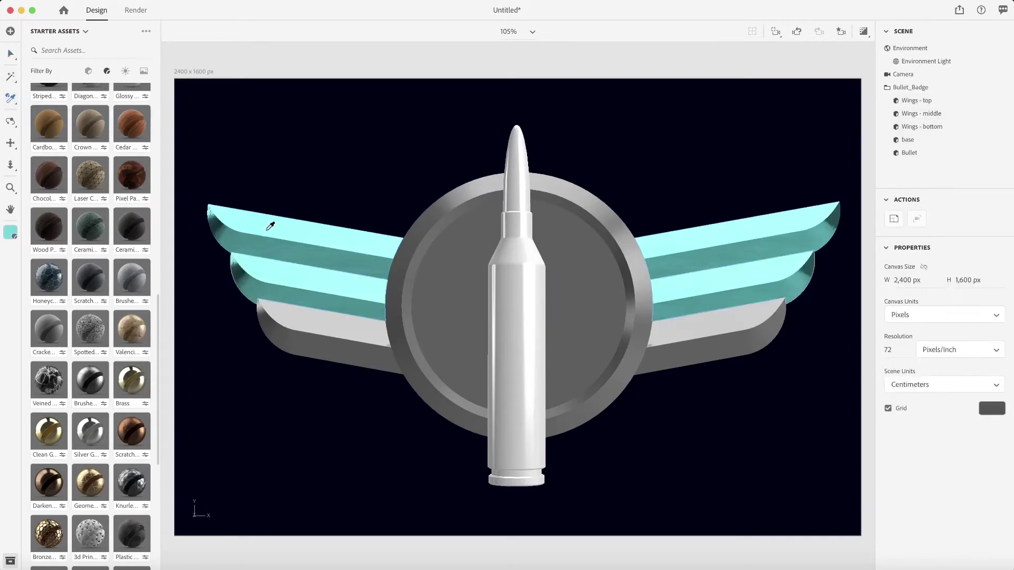
{"action": "left_click", "coordinate": [953, 127]}
{"action": "left_click", "coordinate": [295, 270]}
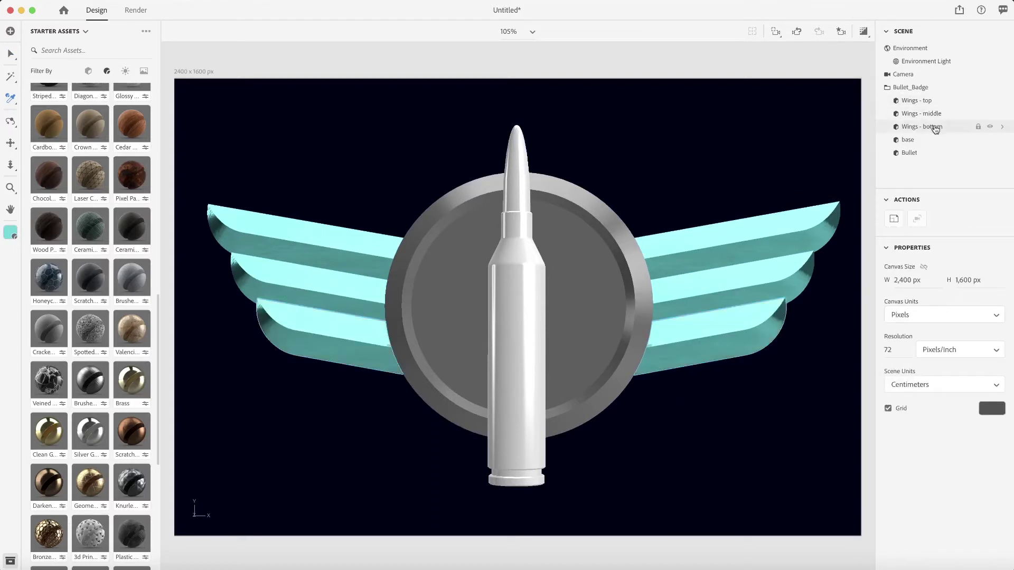
Apply the Clean Gold material to both the base and the Bullet
{"action": "left_click", "coordinate": [927, 141]}
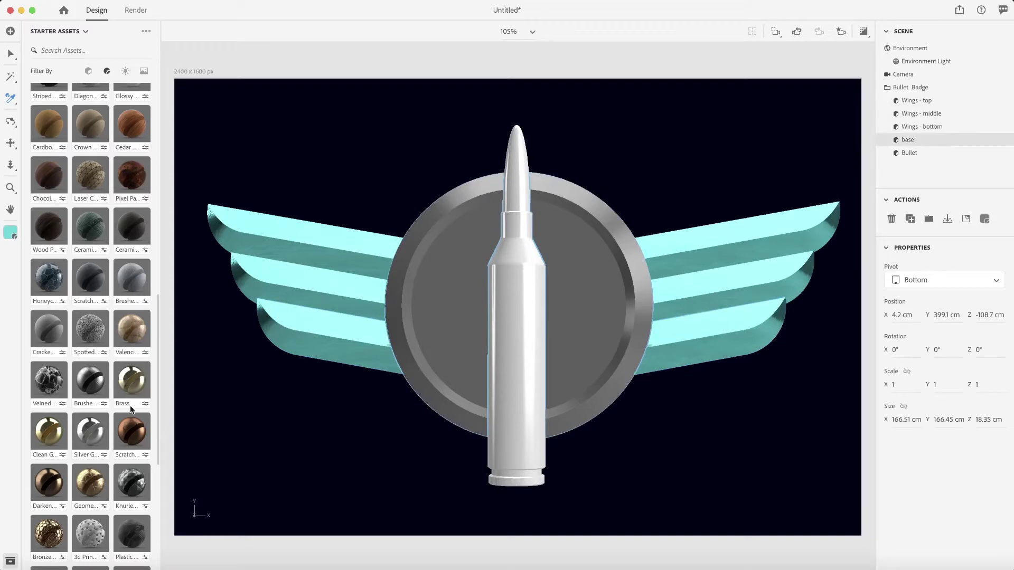
{"action": "left_click_drag", "start_coordinate": [37, 444], "coordinate": [919, 140]}
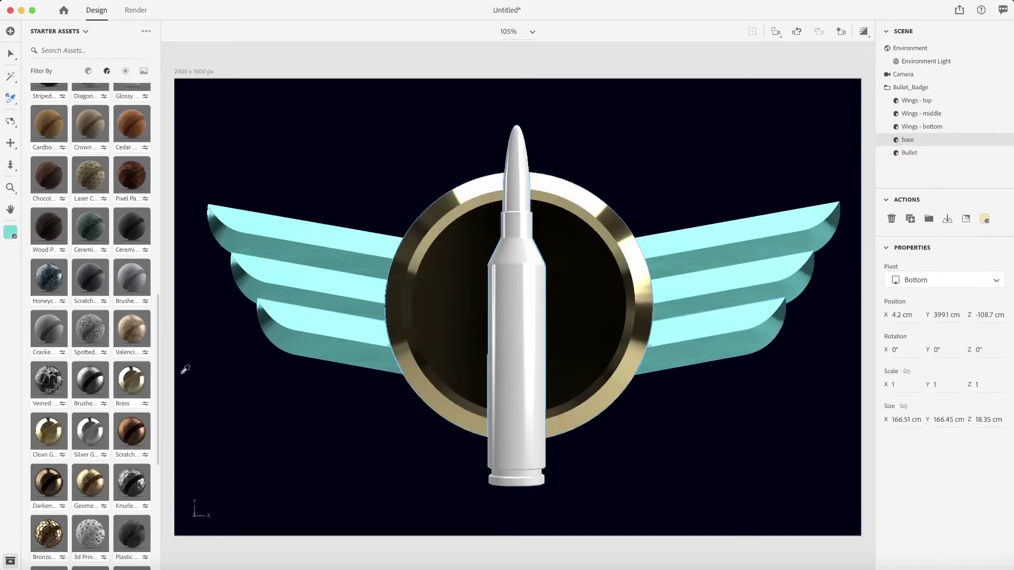
{"action": "left_click_drag", "start_coordinate": [35, 442], "coordinate": [926, 156]}
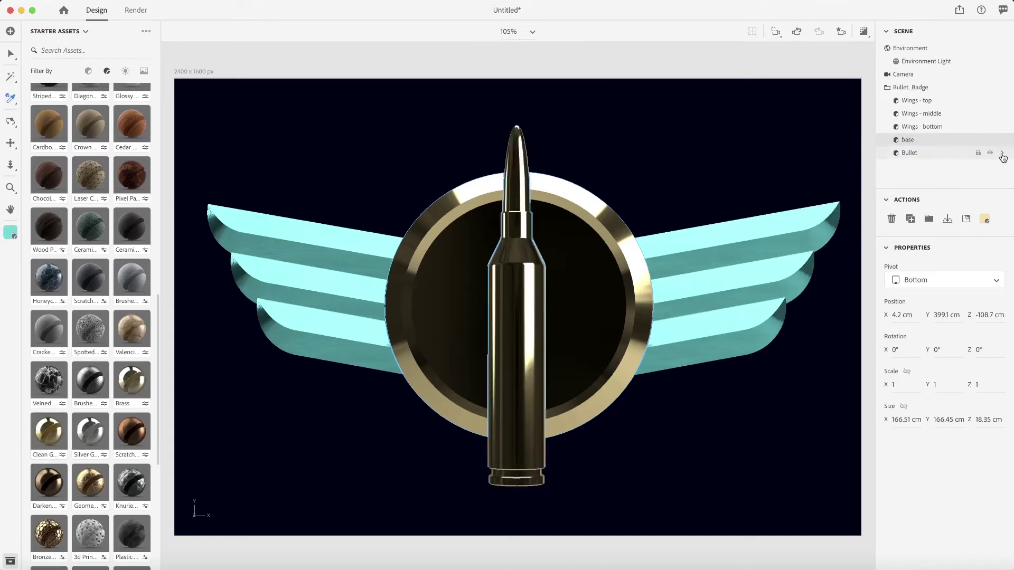
Set the Bullet's gold material to Roughness 0.4 and Scratches 1
{"action": "left_click", "coordinate": [1002, 154]}
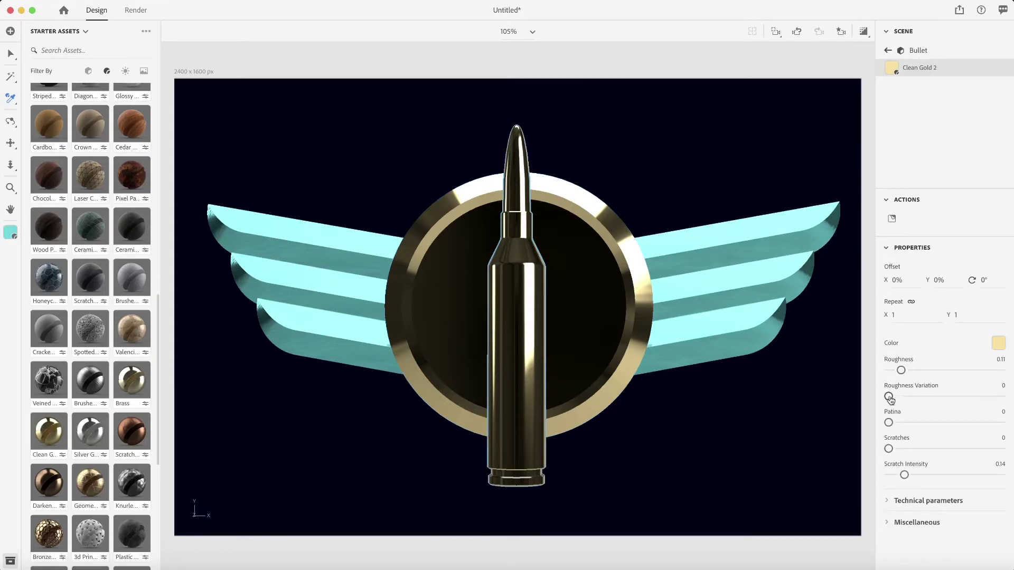
{"action": "left_click_drag", "start_coordinate": [905, 373], "coordinate": [923, 372]}
{"action": "left_click_drag", "start_coordinate": [923, 371], "coordinate": [933, 371]}
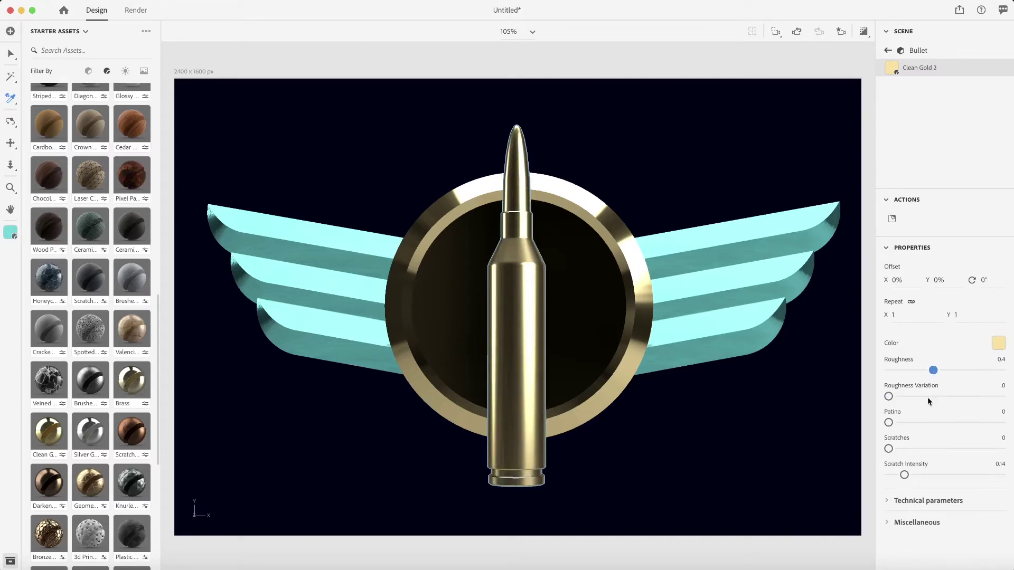
{"action": "left_click_drag", "start_coordinate": [889, 449], "coordinate": [1001, 449]}
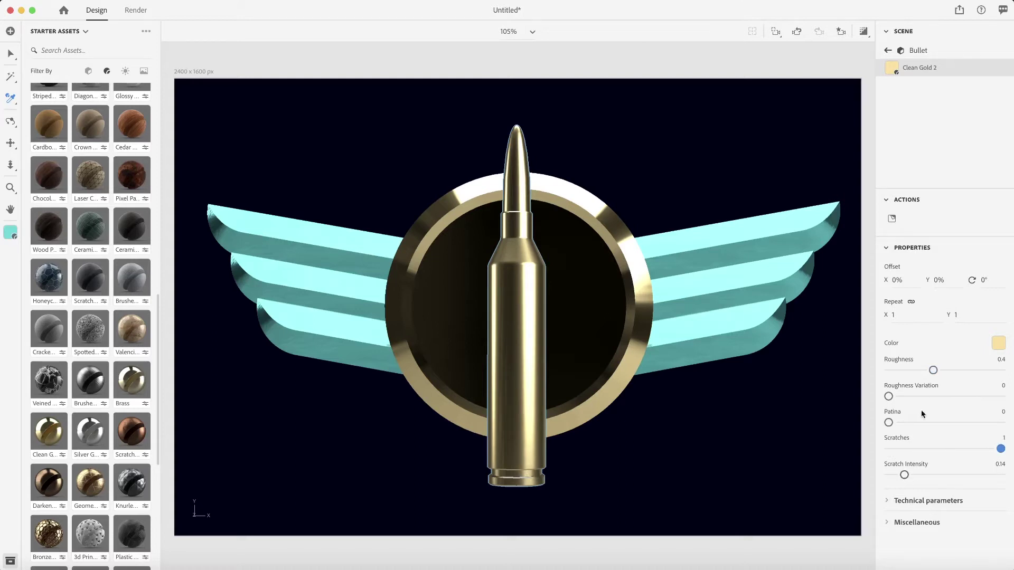
{"action": "left_click", "coordinate": [889, 51]}
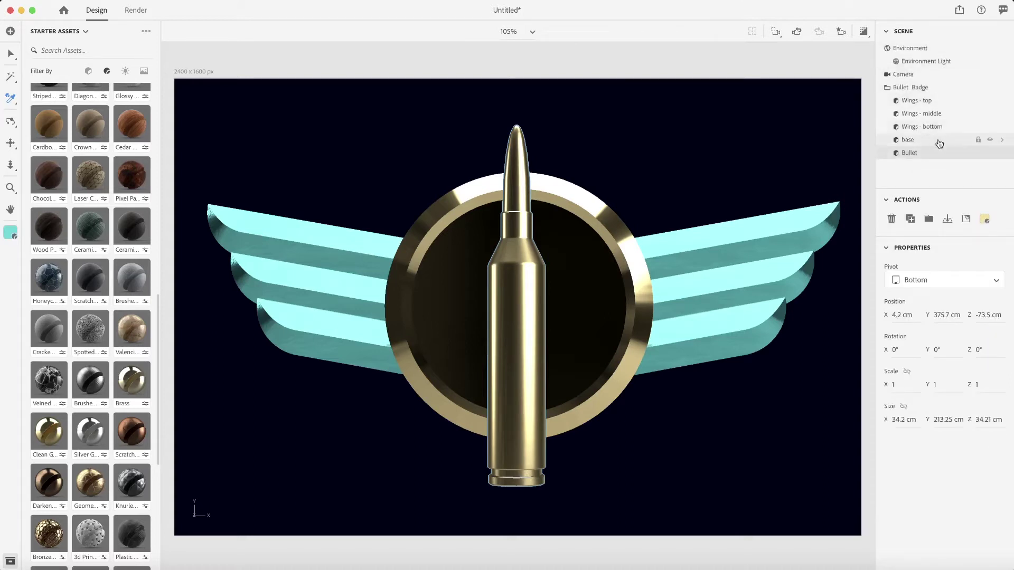
Set the base's Clean Gold material to Roughness 0.4 and Scratches 1
{"action": "left_click", "coordinate": [1002, 140]}
{"action": "left_click_drag", "start_coordinate": [903, 370], "coordinate": [934, 372]}
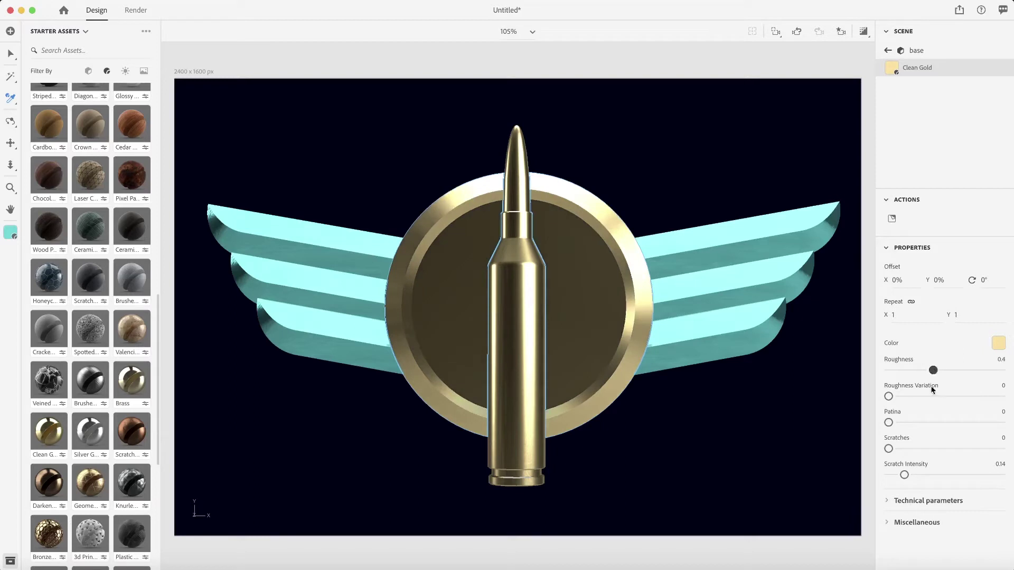
{"action": "left_click_drag", "start_coordinate": [889, 449], "coordinate": [1001, 449]}
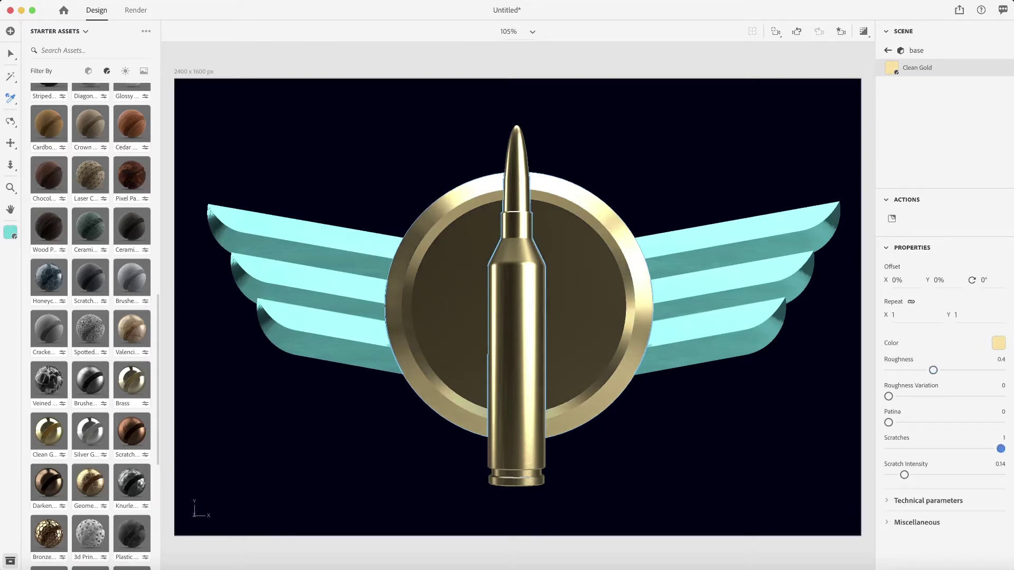
{"action": "left_click", "coordinate": [888, 51]}
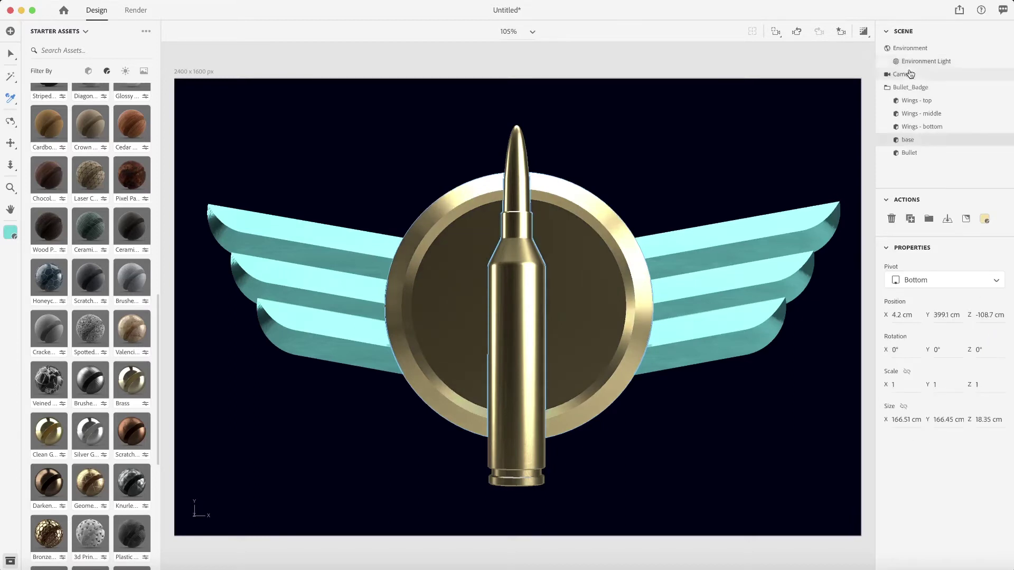
Add the Disc model from the starter assets to the scene
{"action": "scroll", "coordinate": [595, 270], "scroll_direction": "down", "scroll_amount": 2}
{"action": "scroll", "coordinate": [595, 269], "scroll_direction": "down", "scroll_amount": 4}
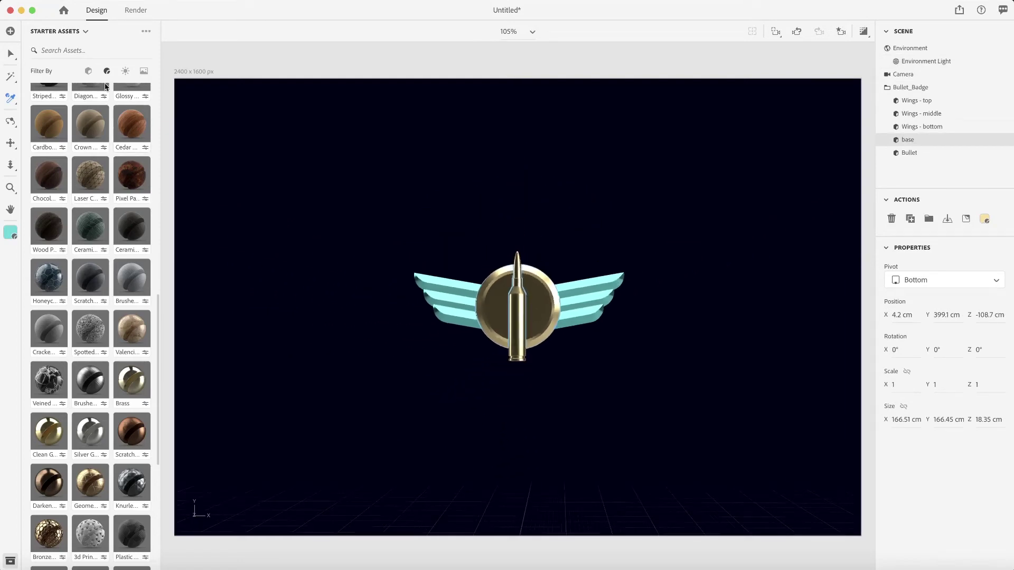
{"action": "left_click", "coordinate": [88, 71]}
{"action": "scroll", "coordinate": [105, 228], "scroll_direction": "down", "scroll_amount": 5}
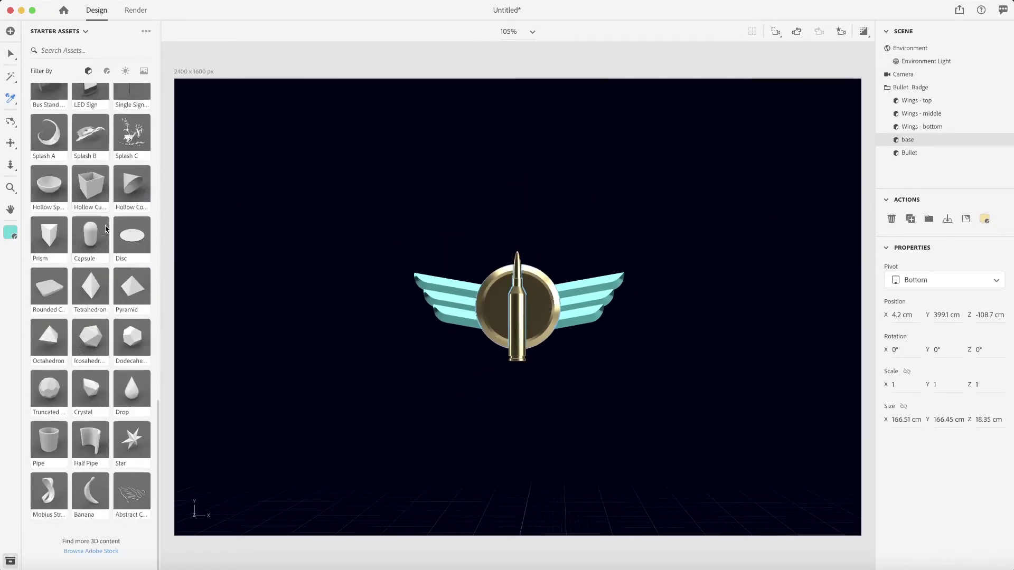
{"action": "left_click", "coordinate": [135, 236]}
{"action": "scroll", "coordinate": [518, 478], "scroll_direction": "down", "scroll_amount": 2}
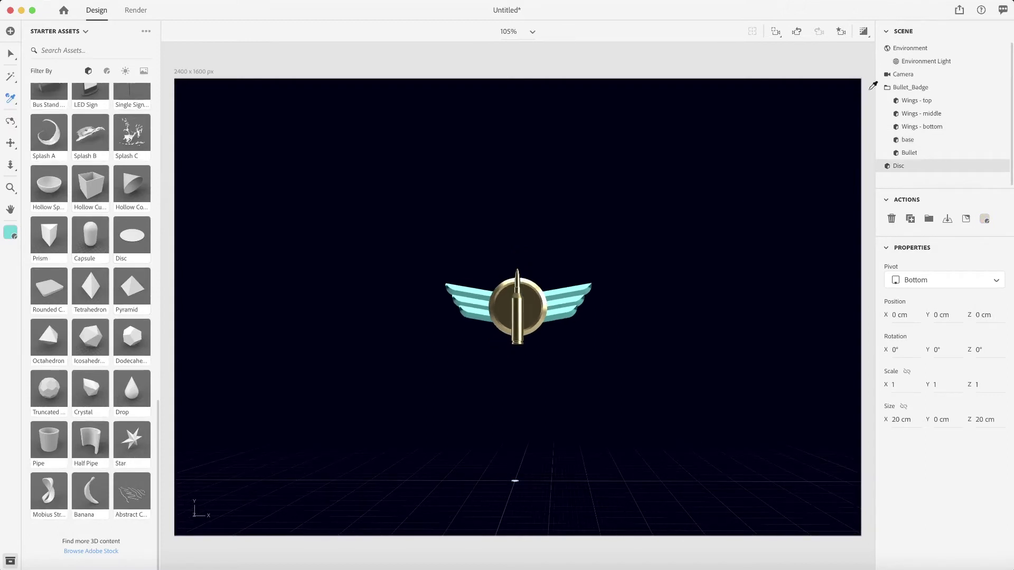
Scale the disc uniformly to about 45.6, making it about 912 cm across
{"action": "left_click", "coordinate": [10, 55]}
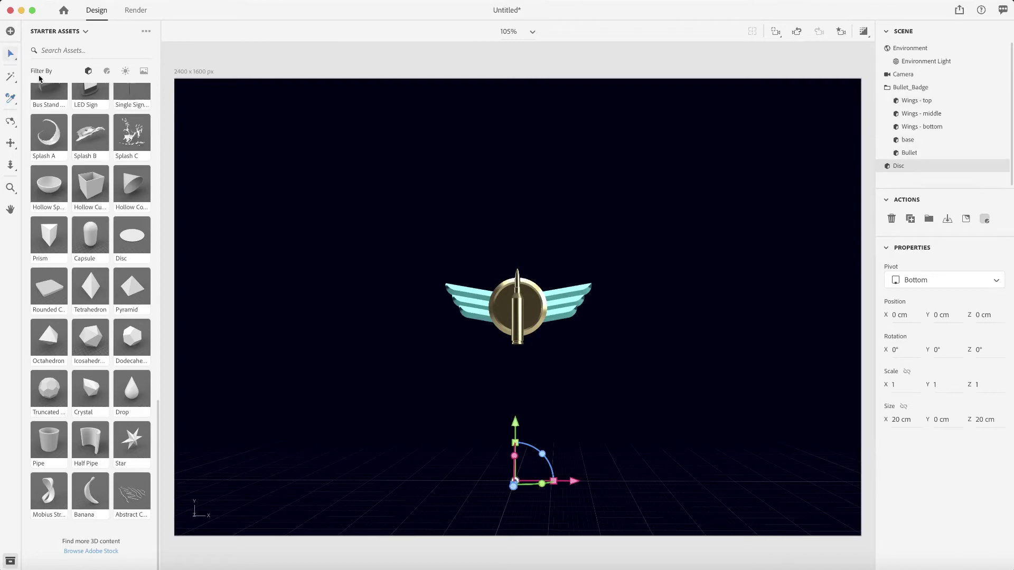
{"action": "key", "text": "s"}
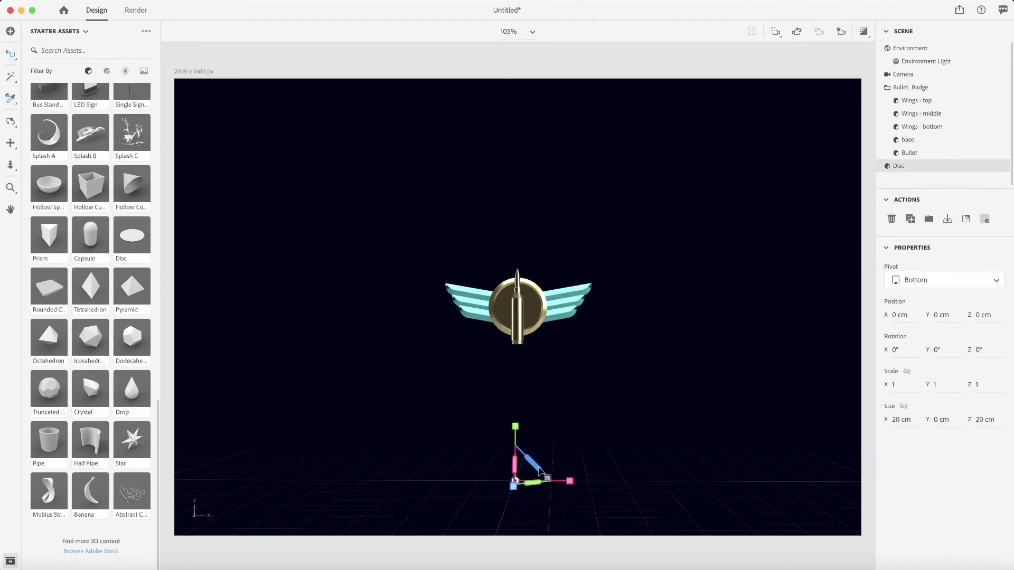
{"action": "key", "text": "v"}
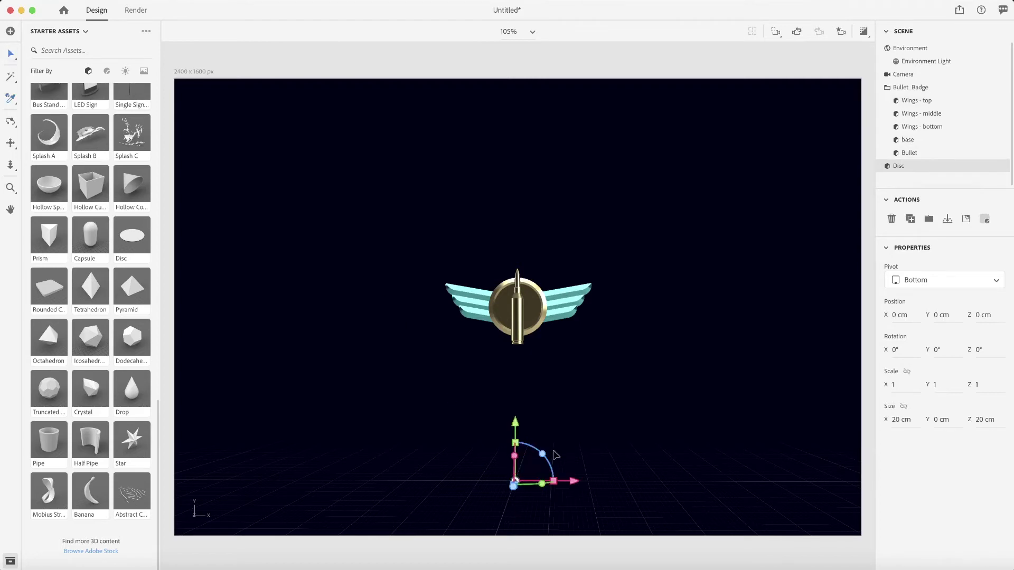
{"action": "key", "text": "s"}
{"action": "left_click_drag", "start_coordinate": [536, 462], "coordinate": [650, 362]}
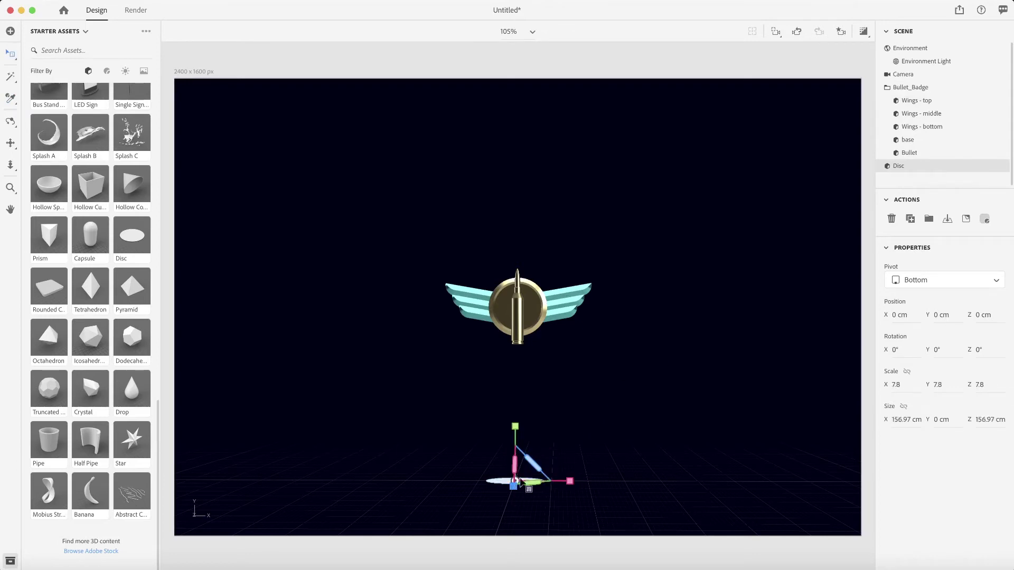
{"action": "left_click_drag", "start_coordinate": [530, 463], "coordinate": [612, 389]}
{"action": "left_click_drag", "start_coordinate": [505, 432], "coordinate": [620, 455]}
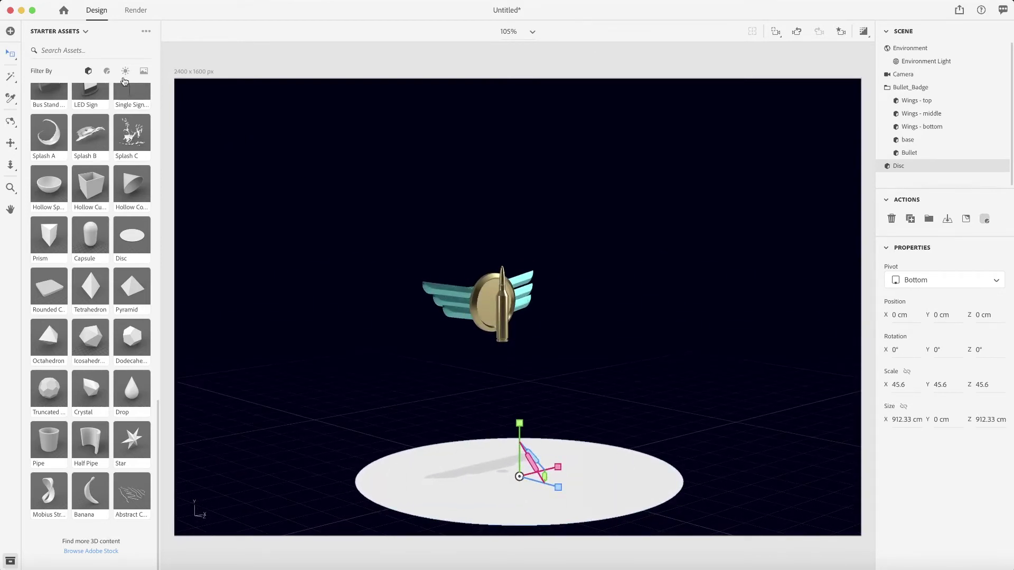
Apply the Glowing standard material to the Disc
{"action": "left_click", "coordinate": [107, 72]}
{"action": "scroll", "coordinate": [103, 118], "scroll_direction": "up", "scroll_amount": 10}
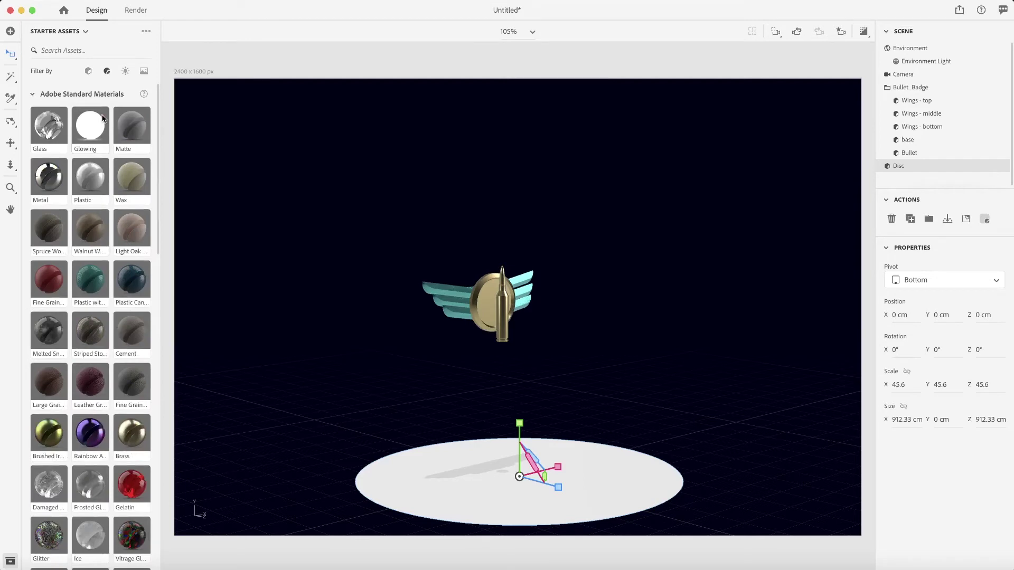
{"action": "left_click_drag", "start_coordinate": [82, 127], "coordinate": [916, 168]}
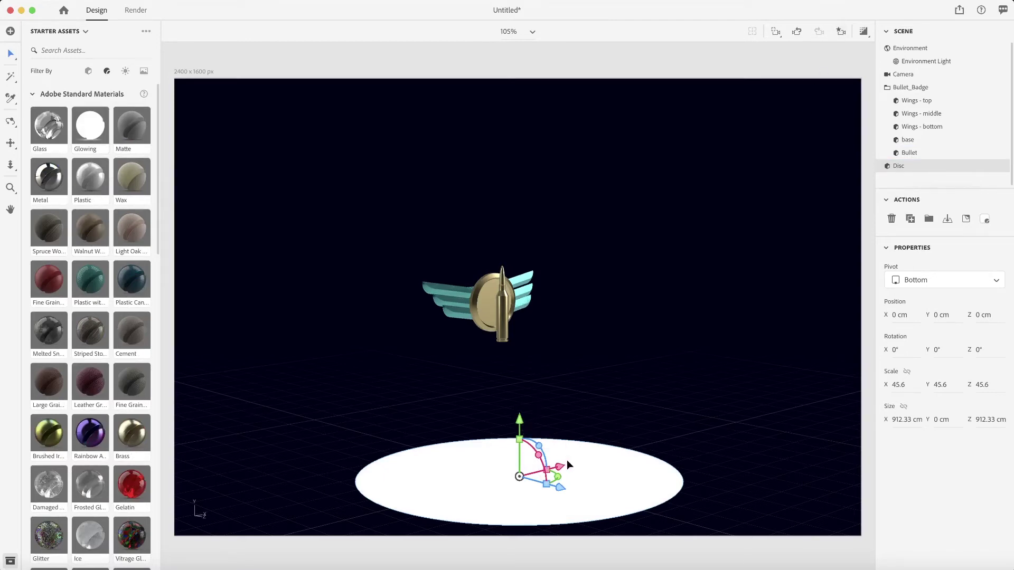
Place the disc at about Y 63.5 cm with an X rotation of 172° and set its material's Glow to 100%
{"action": "left_click_drag", "start_coordinate": [542, 461], "coordinate": [544, 468]}
{"action": "left_click_drag", "start_coordinate": [520, 420], "coordinate": [527, 402]}
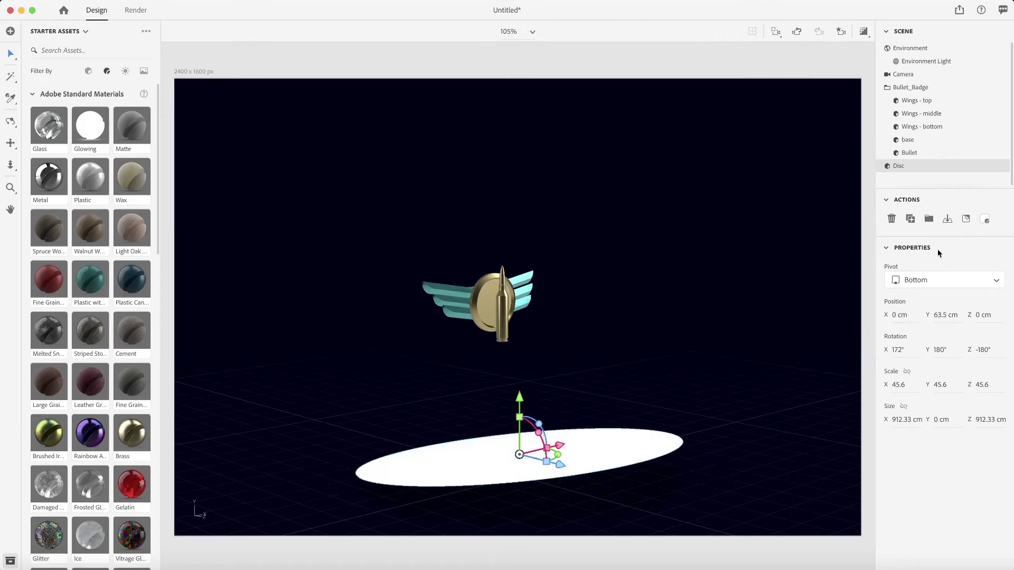
{"action": "left_click", "coordinate": [986, 219]}
{"action": "left_click", "coordinate": [985, 435]}
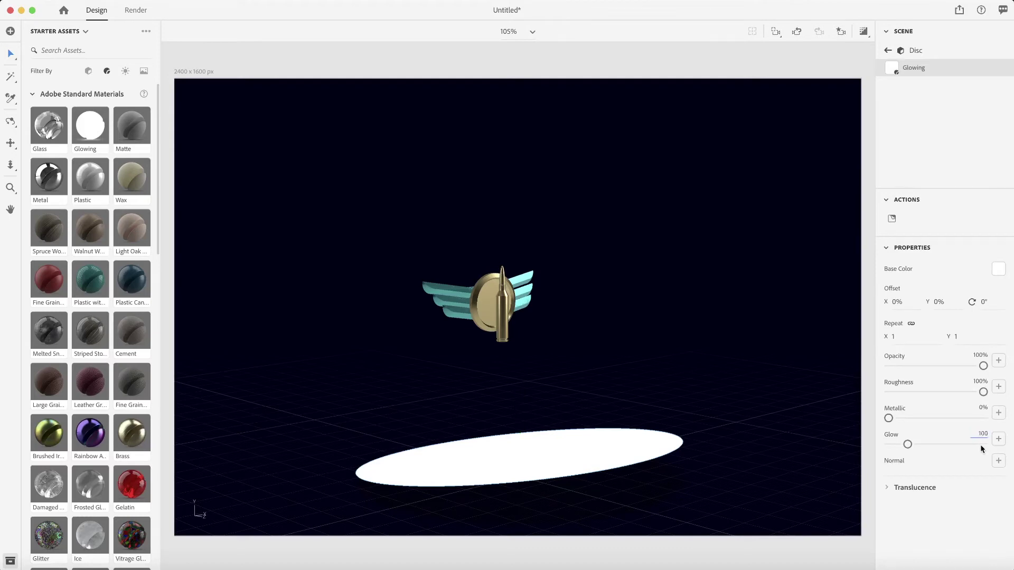
{"action": "left_click", "coordinate": [621, 440]}
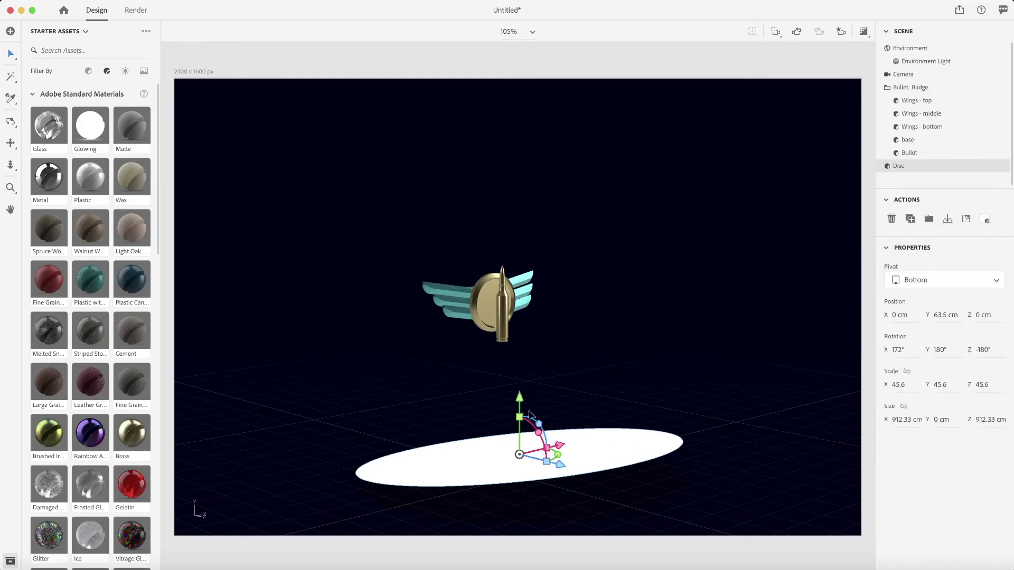
Duplicate the glowing disc and place one above the badge at about Y 1,094.5 cm, Z 217.1 cm, with an X rotation of 22°
{"action": "left_click_drag", "start_coordinate": [522, 373], "coordinate": [518, 244]}
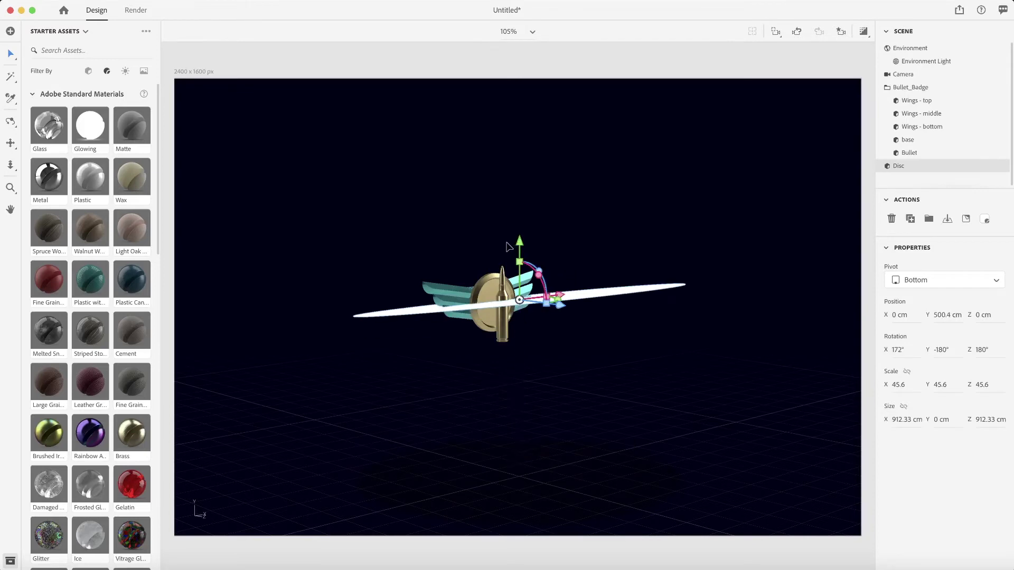
{"action": "key", "text": "super+z"}
{"action": "left_click_drag", "start_coordinate": [519, 404], "coordinate": [369, 230]}
{"action": "left_click_drag", "start_coordinate": [520, 96], "coordinate": [537, 37]}
{"action": "left_click_drag", "start_coordinate": [560, 74], "coordinate": [619, 94]}
{"action": "left_click_drag", "start_coordinate": [469, 329], "coordinate": [574, 325]}
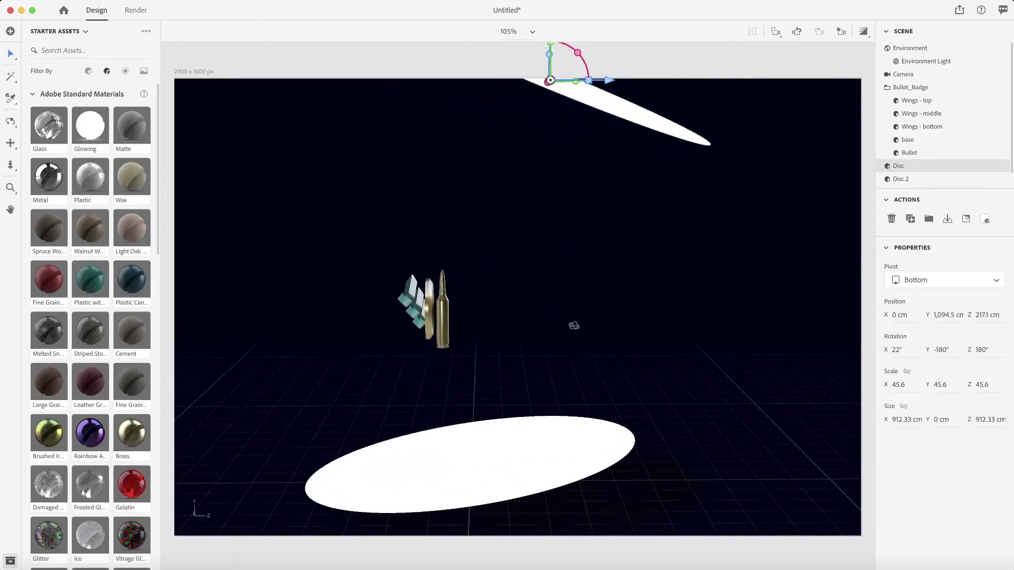
Restore the "saved view" camera bookmark and turn on the render preview
{"action": "left_click", "coordinate": [863, 33]}
{"action": "left_click", "coordinate": [840, 32]}
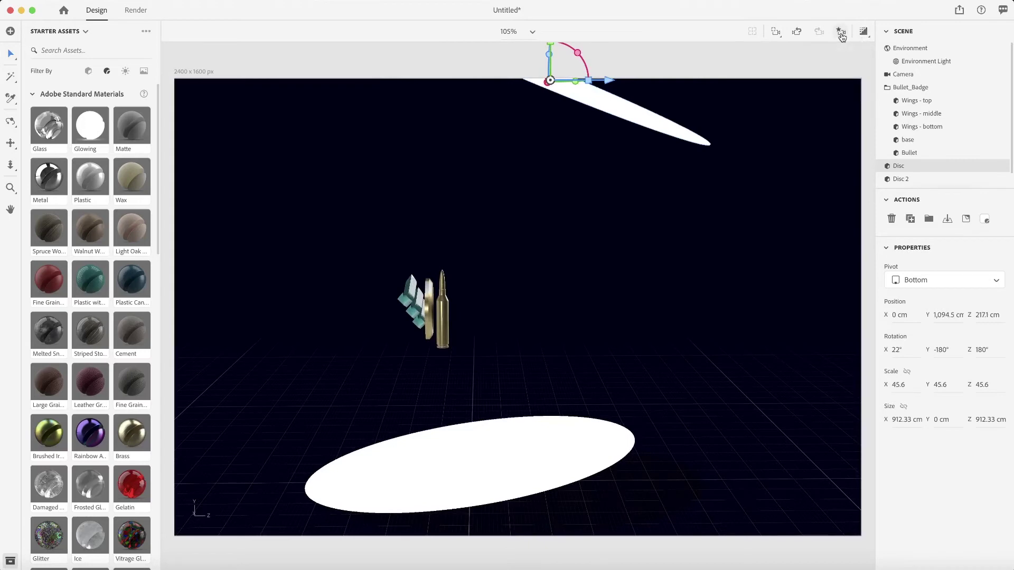
{"action": "left_click", "coordinate": [841, 33]}
{"action": "left_click", "coordinate": [801, 74]}
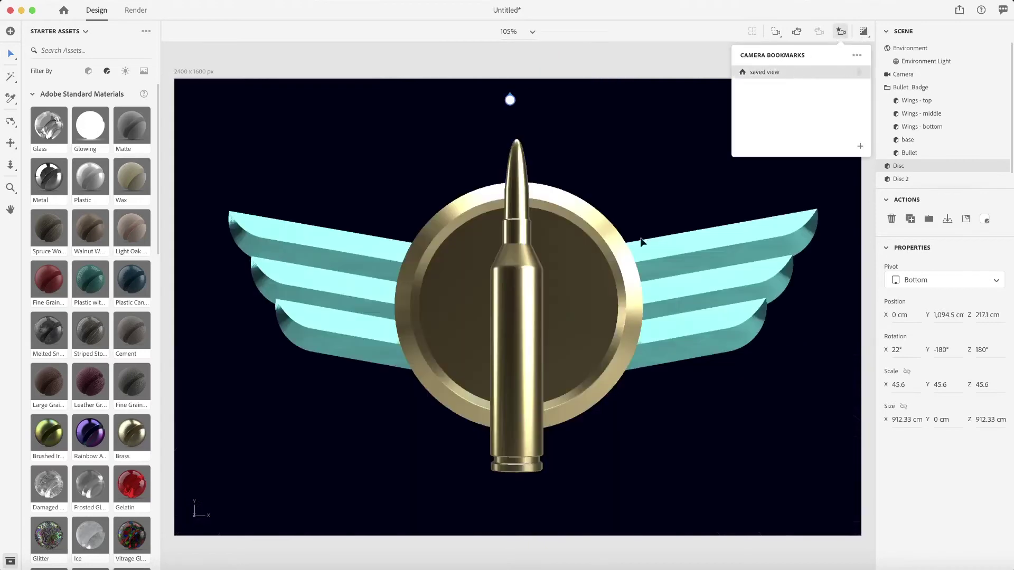
{"action": "left_click", "coordinate": [864, 33]}
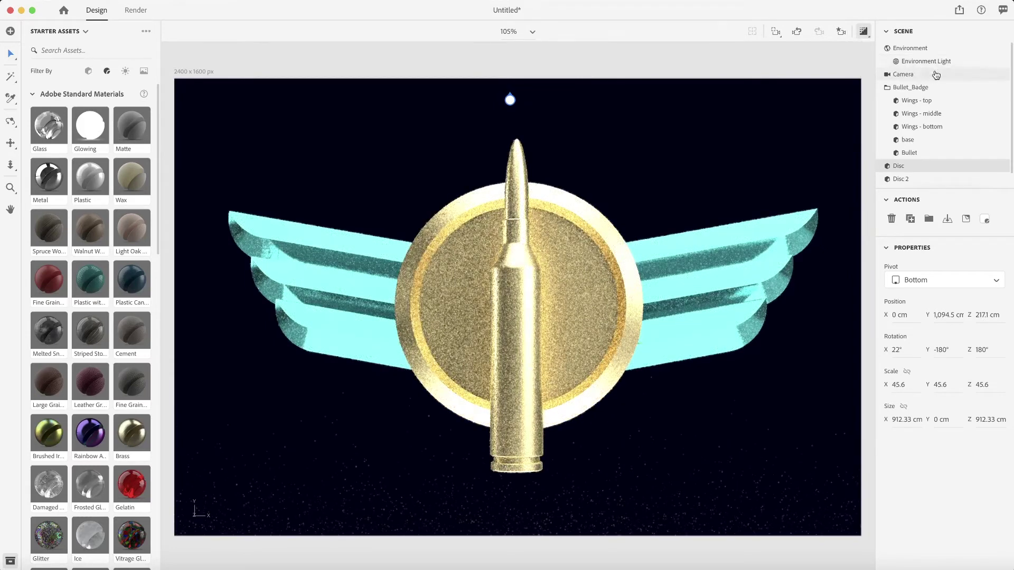
Lower the environment's Global Intensity to 20% and the Environment Light's Intensity to 48%
{"action": "left_click", "coordinate": [919, 53]}
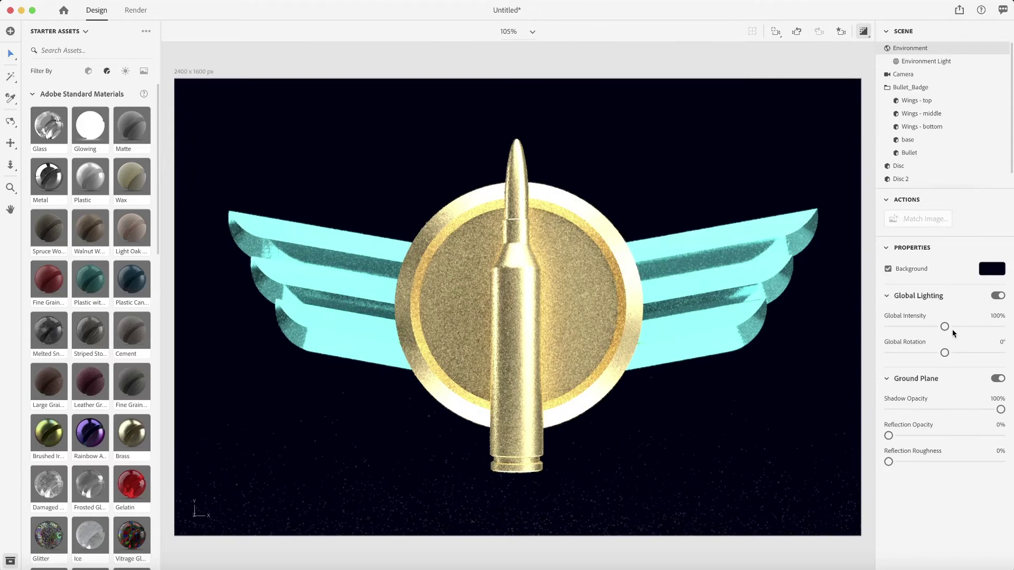
{"action": "left_click_drag", "start_coordinate": [946, 328], "coordinate": [908, 328]}
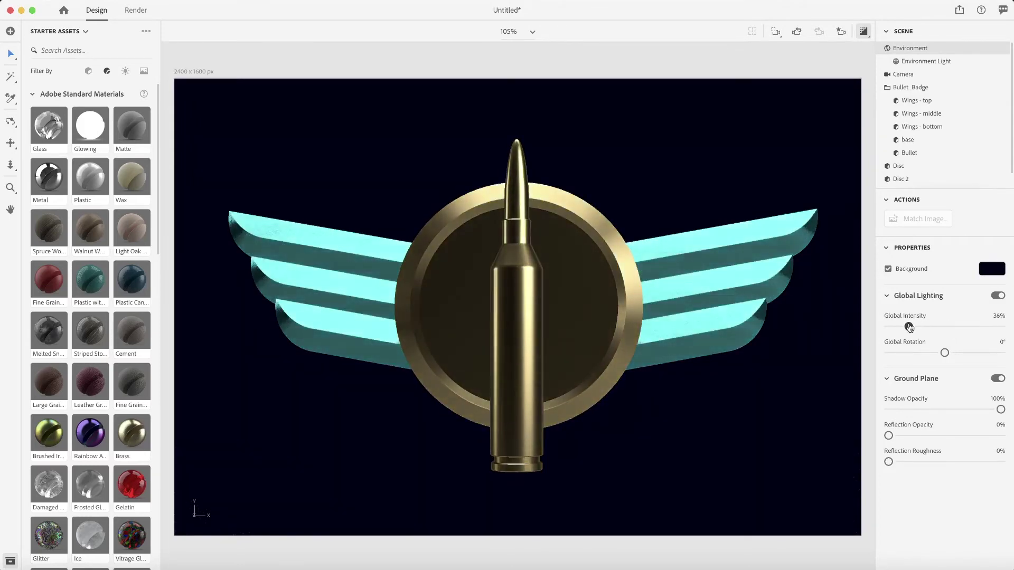
{"action": "left_click_drag", "start_coordinate": [909, 328], "coordinate": [900, 328]}
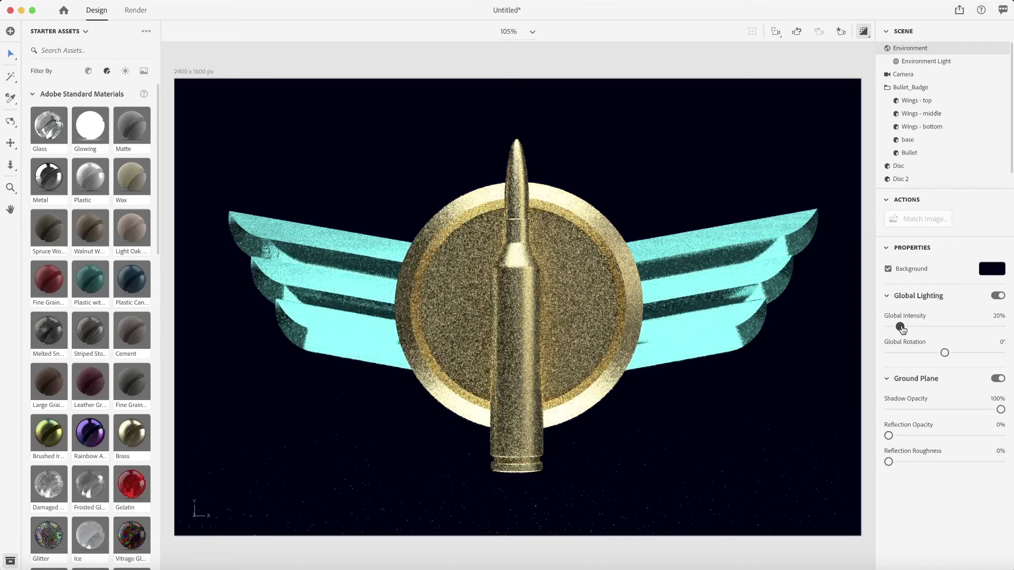
{"action": "left_click", "coordinate": [938, 64]}
{"action": "left_click_drag", "start_coordinate": [943, 300], "coordinate": [917, 301]}
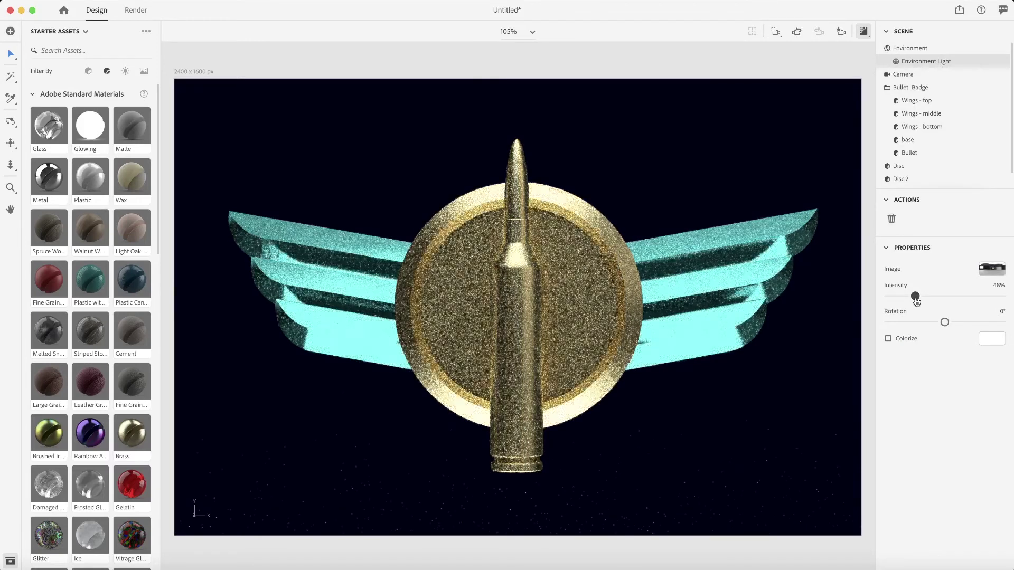
Set the Glow of Disc's Glowing material to 50%
{"action": "left_click", "coordinate": [925, 166]}
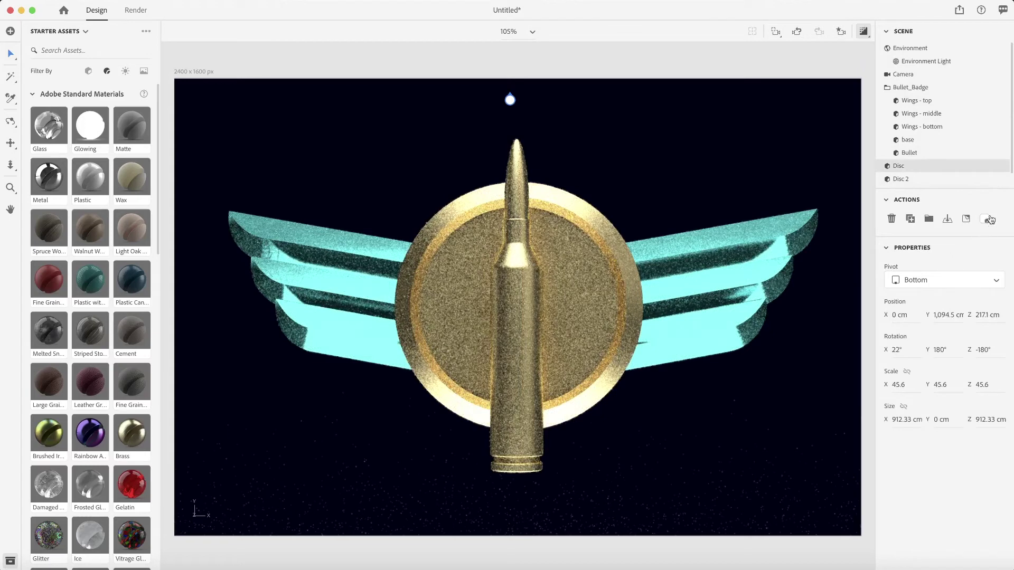
{"action": "left_click", "coordinate": [1002, 166]}
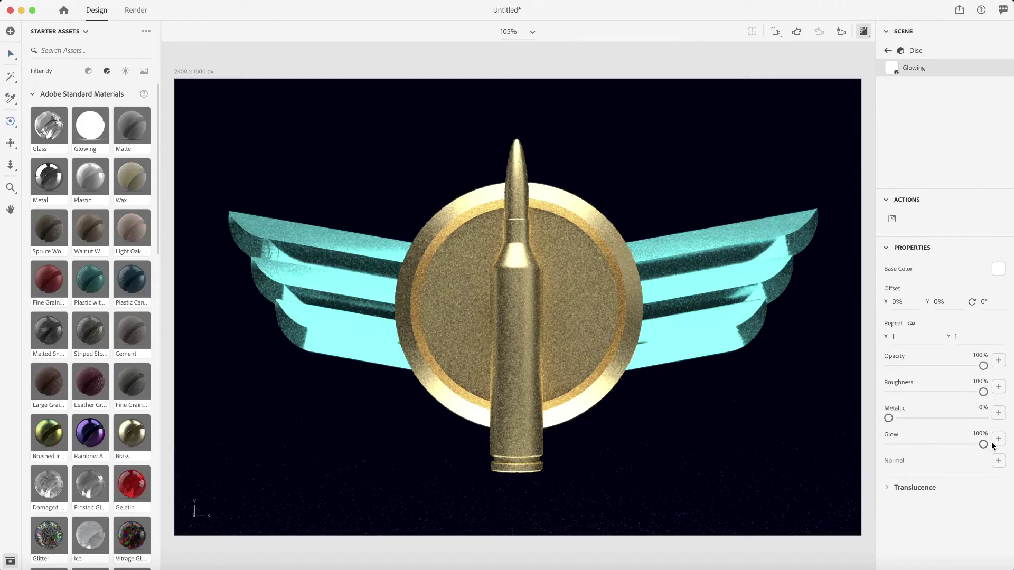
{"action": "left_click", "coordinate": [980, 436]}
{"action": "key", "text": "Return"}
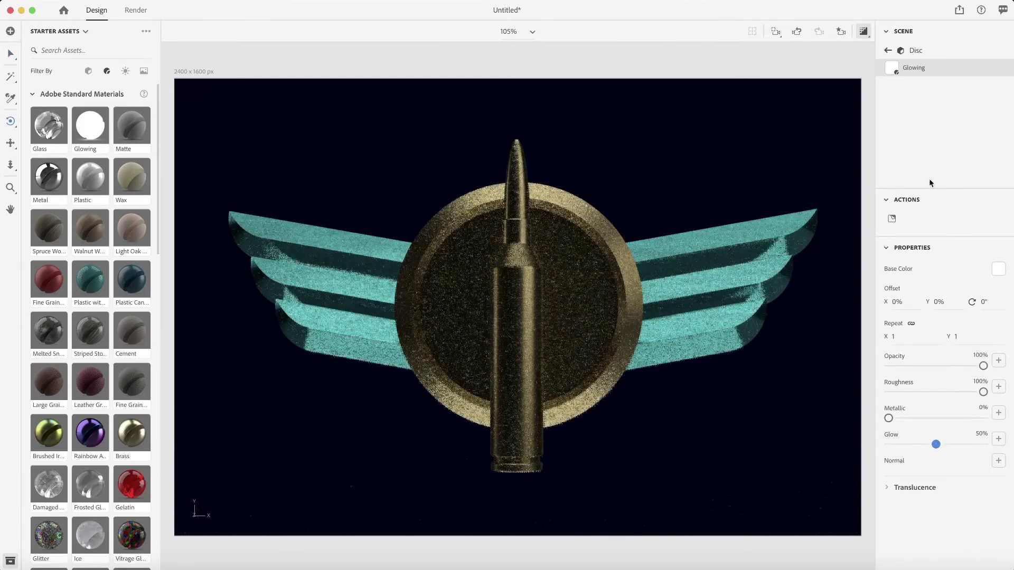
{"action": "left_click", "coordinate": [888, 50]}
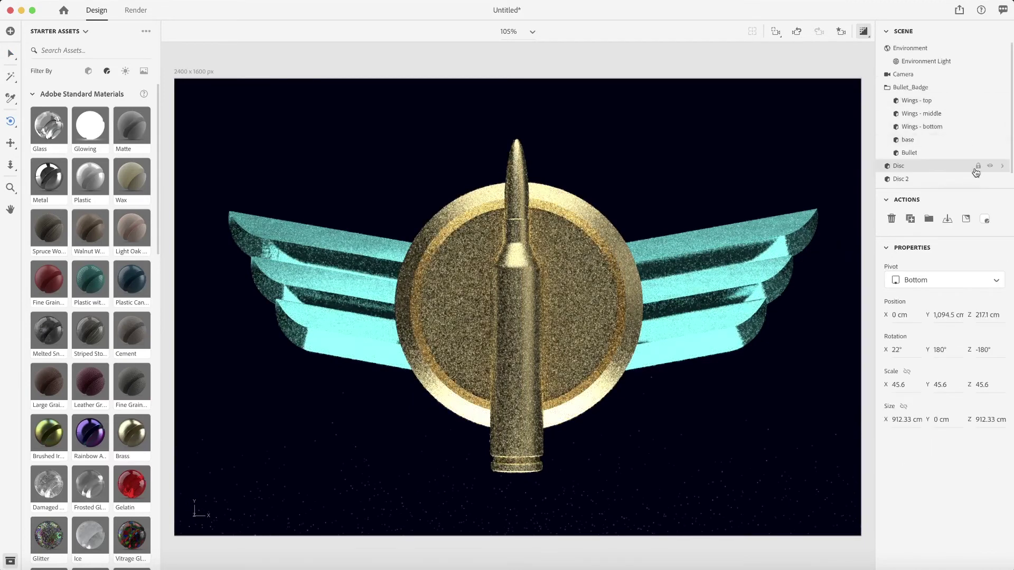
Set the Glow of Disc 2's Glowing material to 25%, after trying 50%
{"action": "left_click", "coordinate": [1002, 180]}
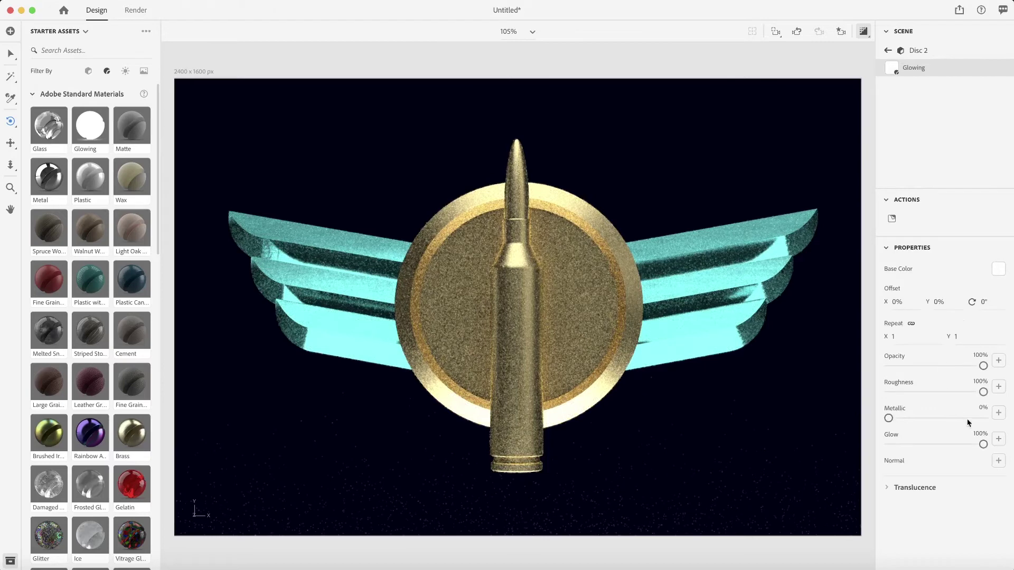
{"action": "left_click", "coordinate": [982, 435]}
{"action": "key", "text": "Return"}
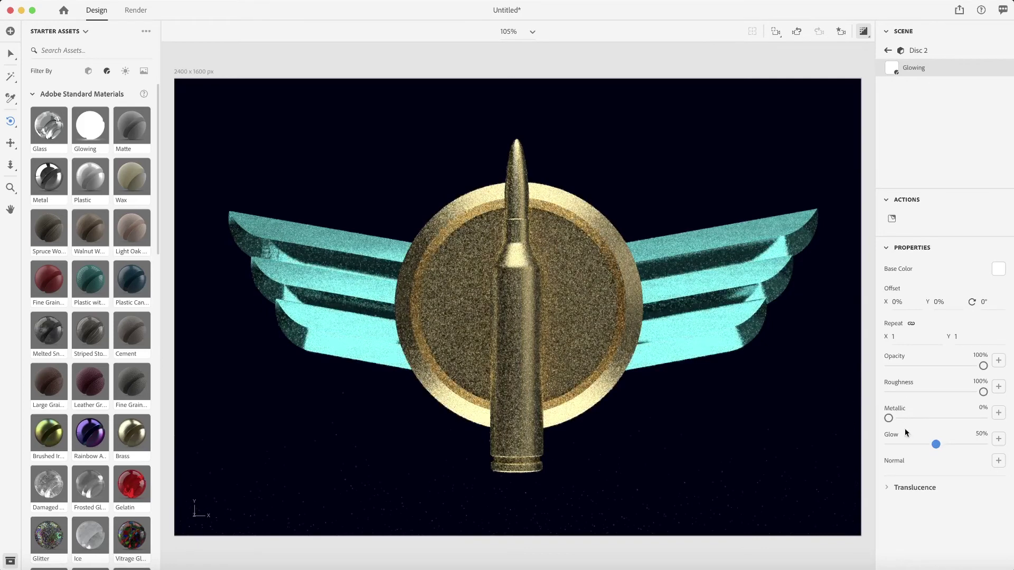
{"action": "left_click", "coordinate": [982, 436]}
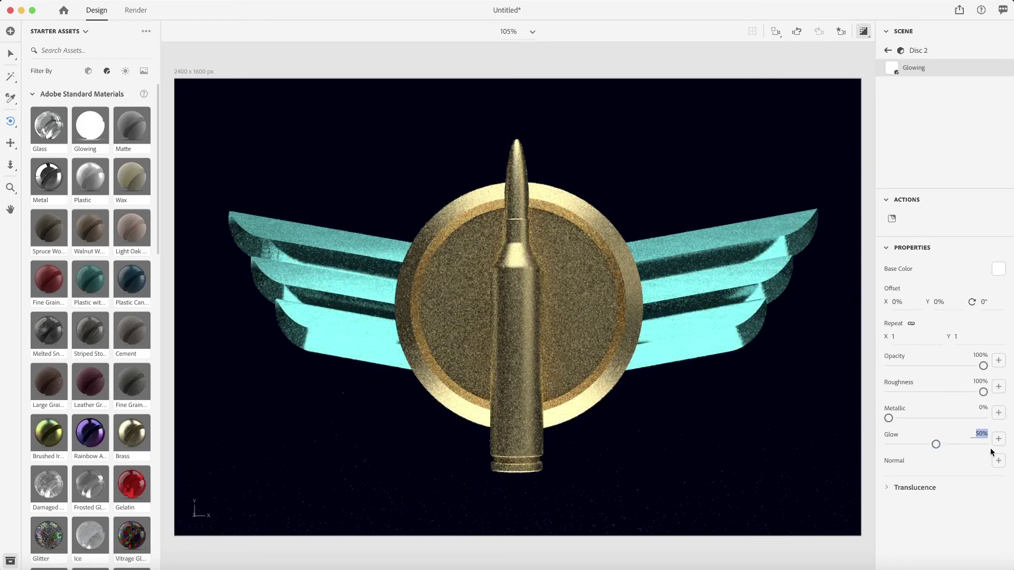
{"action": "type", "text": "25"}
{"action": "key", "text": "Return"}
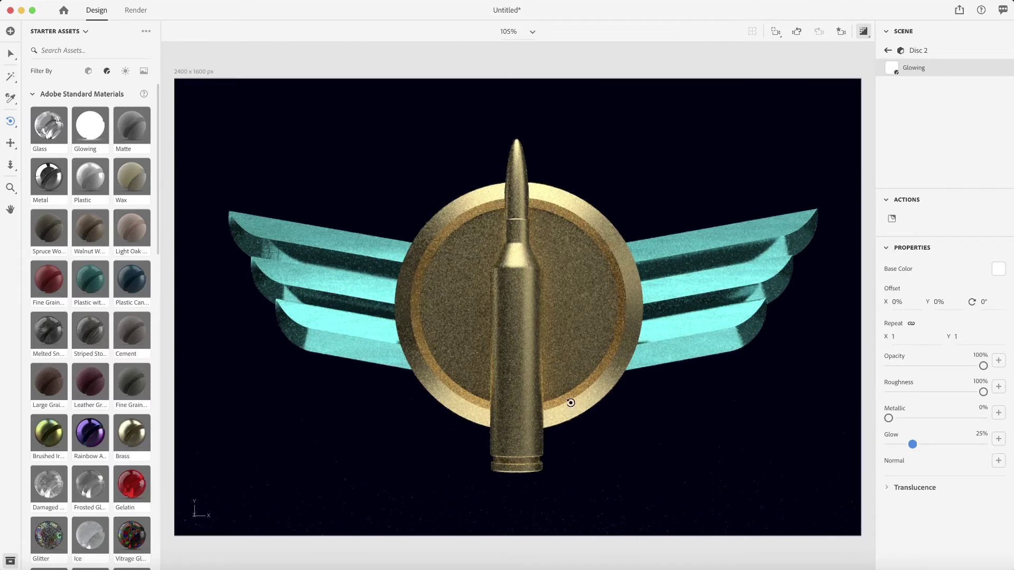
Turn off the render preview and move the Bullet forward from the base to about Z -57.4 cm
{"action": "scroll", "coordinate": [571, 403], "scroll_direction": "down", "scroll_amount": 1}
{"action": "left_click", "coordinate": [863, 32]}
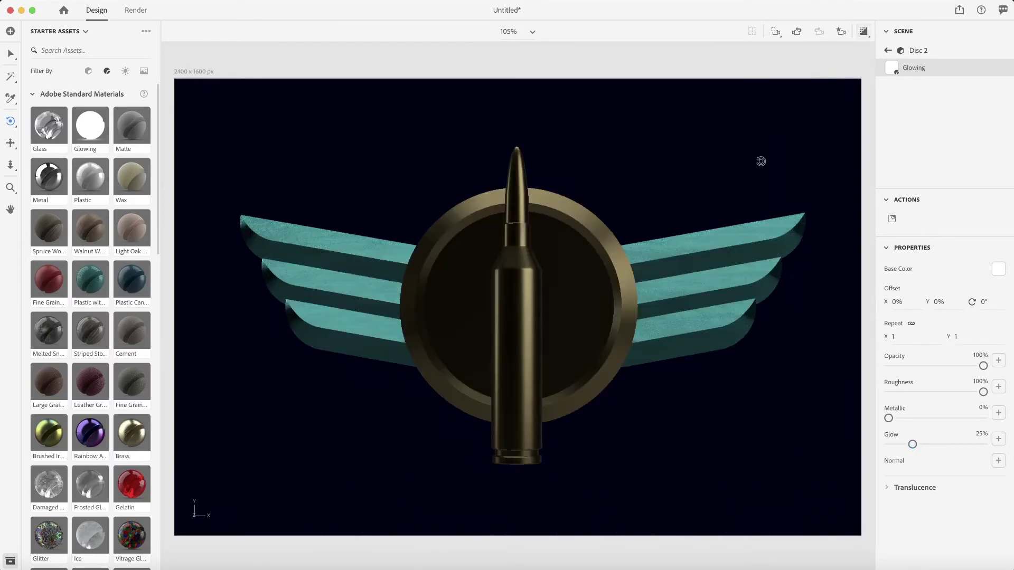
{"action": "scroll", "coordinate": [607, 301], "scroll_direction": "down", "scroll_amount": 4}
{"action": "left_click_drag", "start_coordinate": [423, 393], "coordinate": [555, 433]}
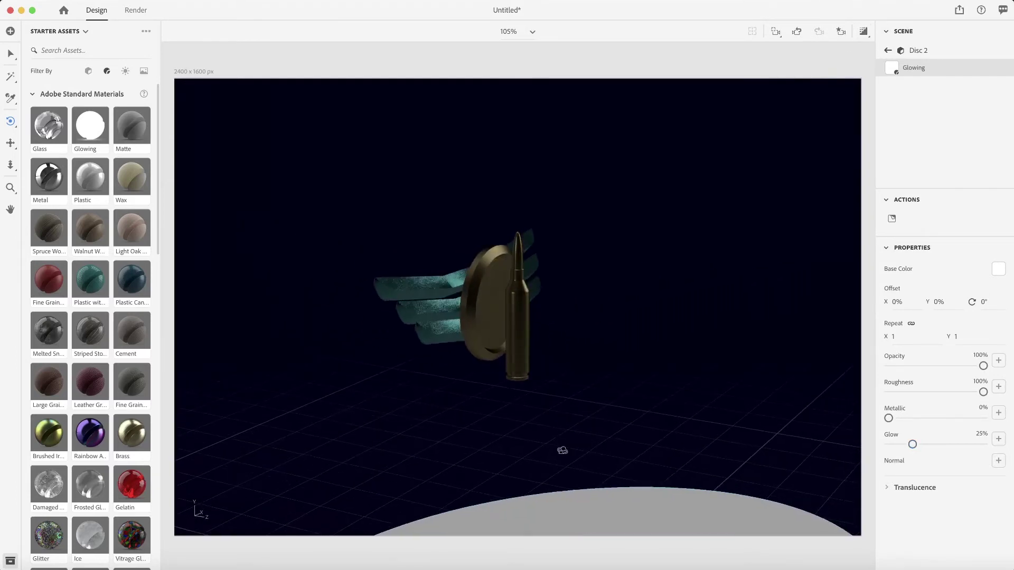
{"action": "key", "text": "v"}
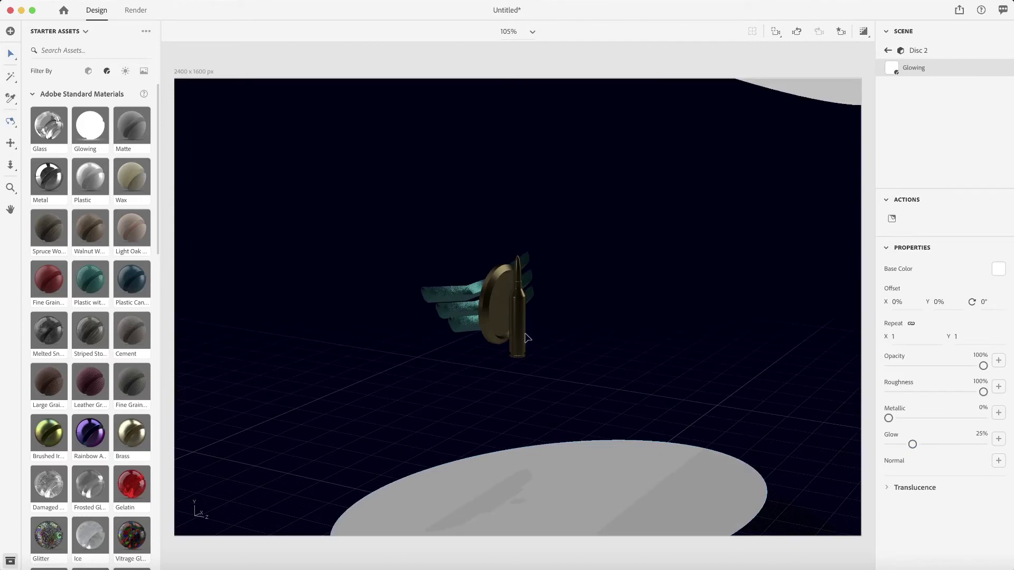
{"action": "left_click", "coordinate": [889, 51]}
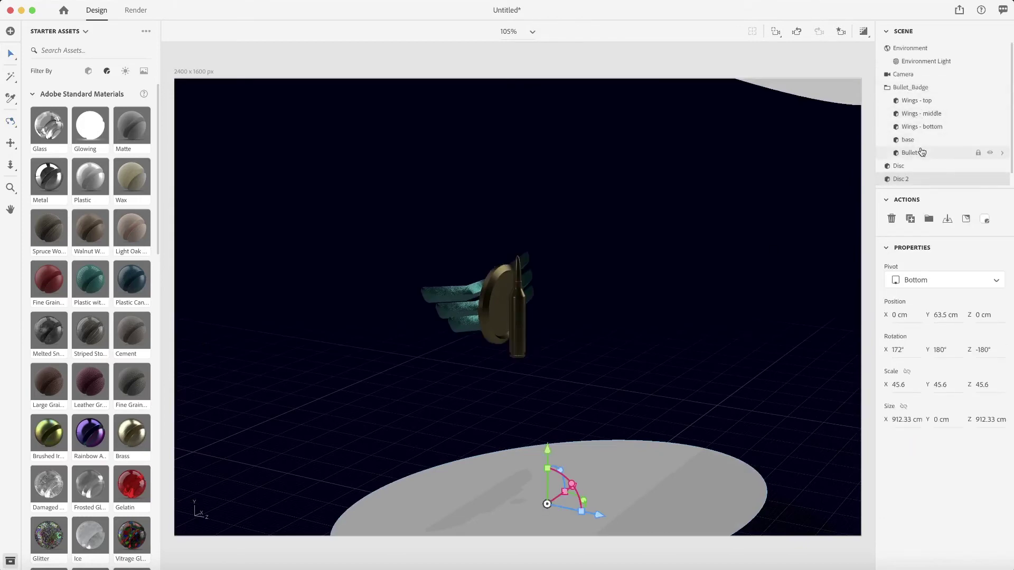
{"action": "left_click", "coordinate": [909, 153]}
{"action": "left_click_drag", "start_coordinate": [569, 363], "coordinate": [577, 367]}
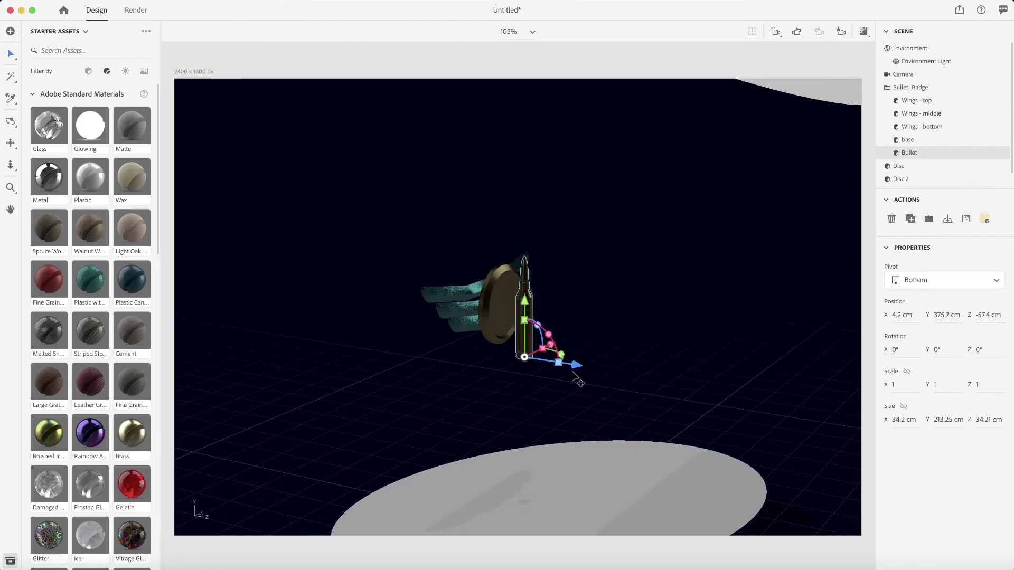
Add a Capsule from the starter models to the scene
{"action": "left_click", "coordinate": [88, 70]}
{"action": "scroll", "coordinate": [107, 283], "scroll_direction": "down", "scroll_amount": 15}
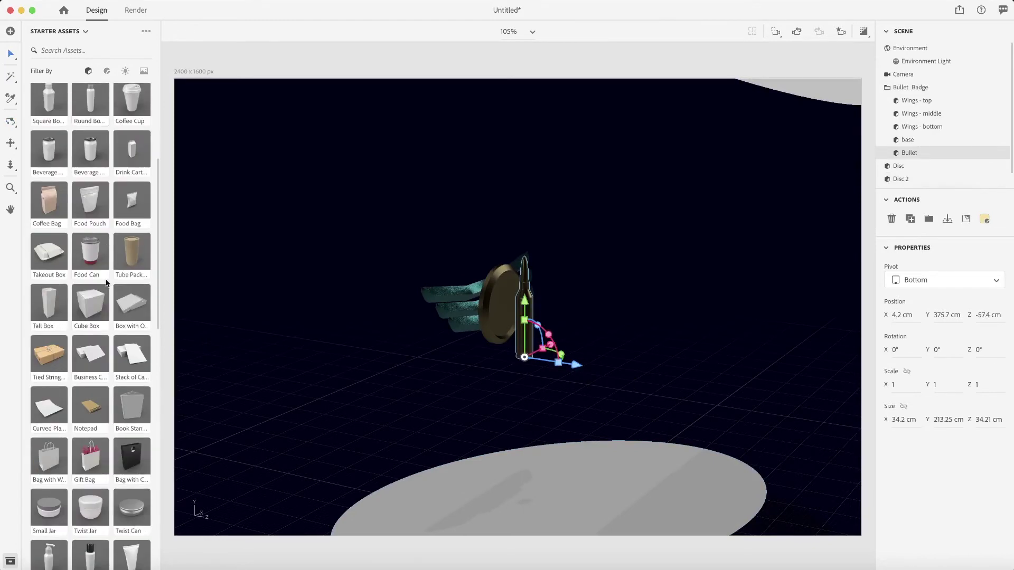
{"action": "scroll", "coordinate": [106, 283], "scroll_direction": "down", "scroll_amount": 5}
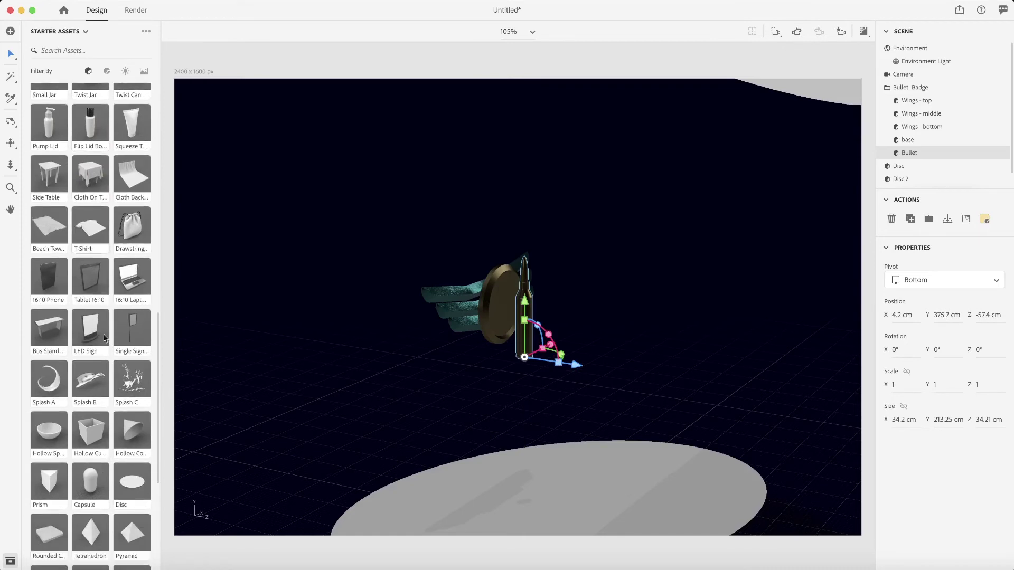
{"action": "left_click", "coordinate": [95, 481]}
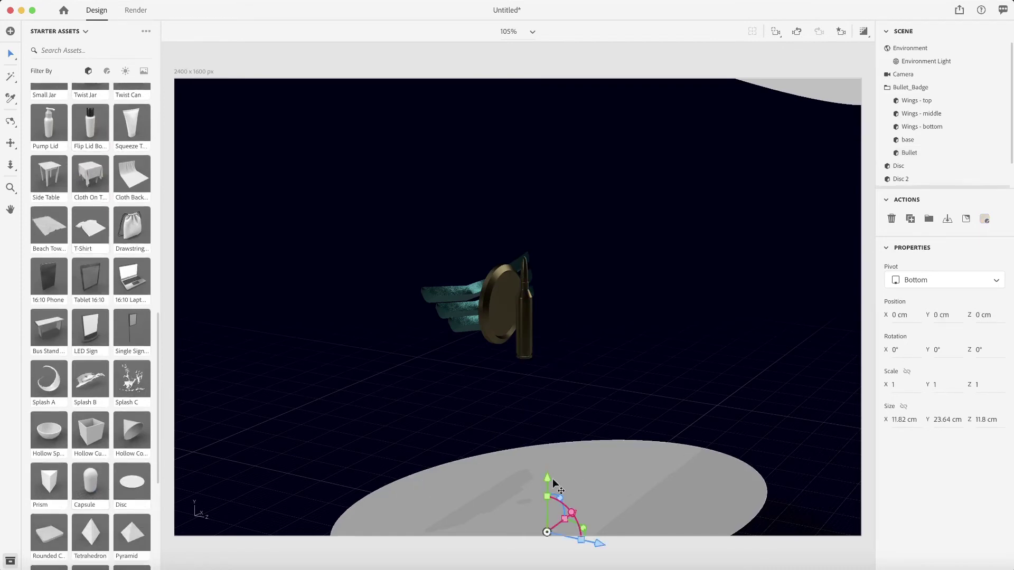
Move the capsule between the base and the Bullet, at about Y 430.1 cm and Z -89.5 cm, and stretch its Y scale to 3.6
{"action": "left_click_drag", "start_coordinate": [556, 482], "coordinate": [542, 283]}
{"action": "left_click_drag", "start_coordinate": [584, 350], "coordinate": [560, 336]}
{"action": "mouse_move", "coordinate": [510, 272]}
{"action": "left_mouse_down"}
{"action": "mouse_move", "coordinate": [510, 257]}
{"action": "mouse_move", "coordinate": [518, 269]}
{"action": "left_mouse_up"}
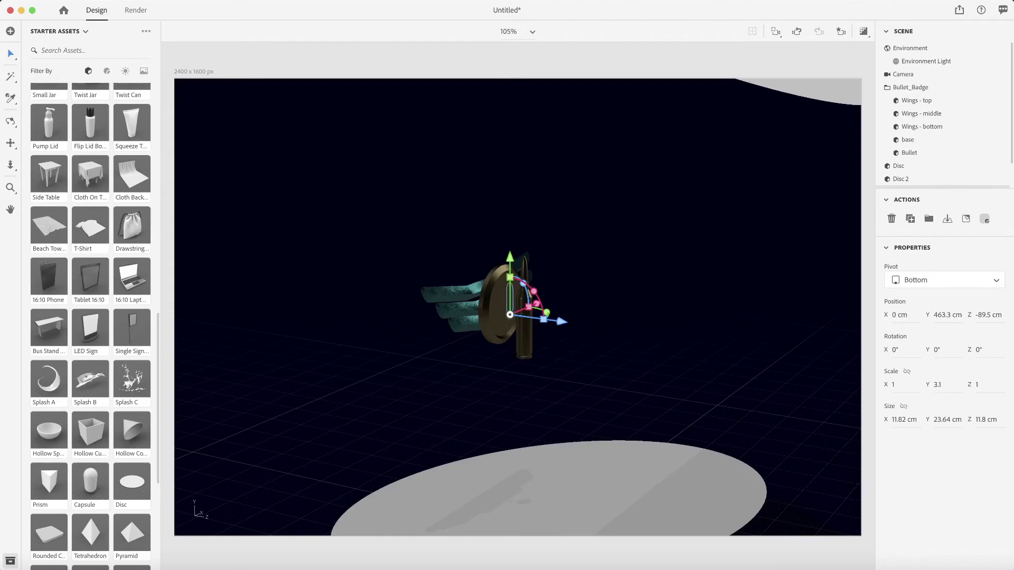
{"action": "left_click_drag", "start_coordinate": [510, 258], "coordinate": [522, 284]}
Apply the Glowing standard material to the Capsule
{"action": "scroll", "coordinate": [122, 95], "scroll_direction": "up", "scroll_amount": 6}
{"action": "left_click", "coordinate": [107, 71]}
{"action": "left_click_drag", "start_coordinate": [94, 127], "coordinate": [915, 167]}
{"action": "scroll", "coordinate": [946, 174], "scroll_direction": "down", "scroll_amount": 2}
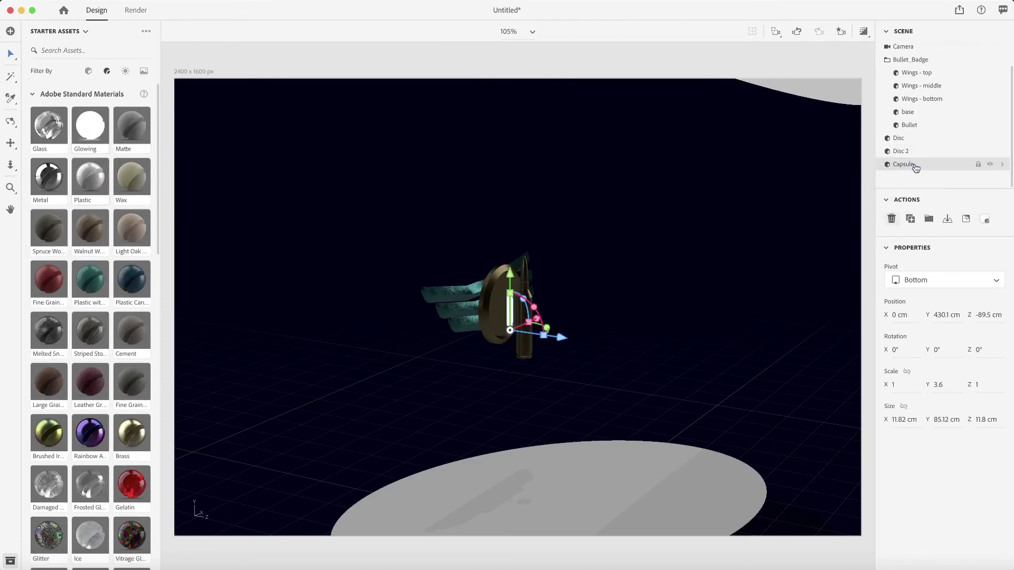
Give the Capsule's Glowing material a pale yellow base color and set its Glow to 50%
{"action": "left_click", "coordinate": [1002, 165]}
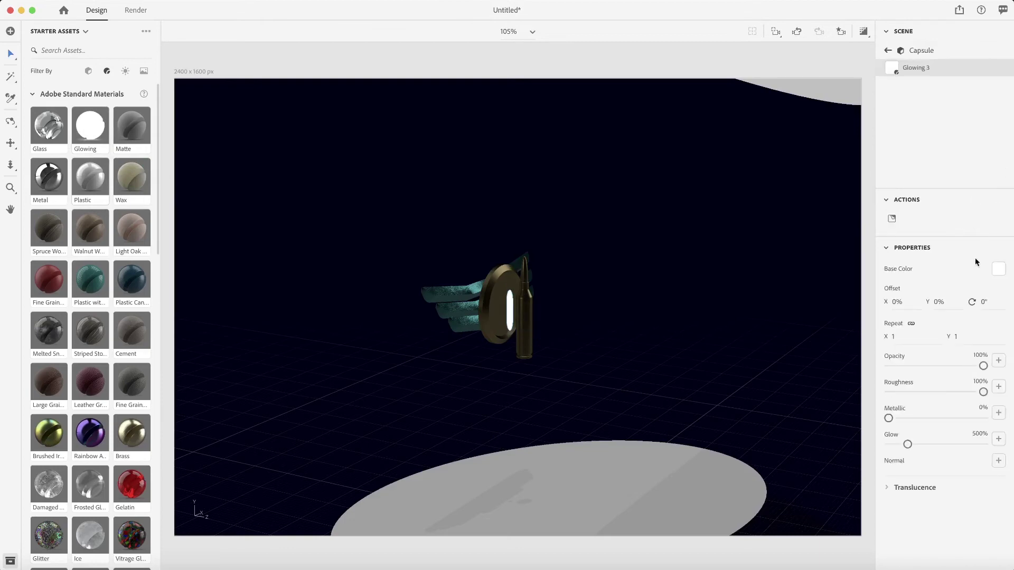
{"action": "left_click", "coordinate": [998, 270]}
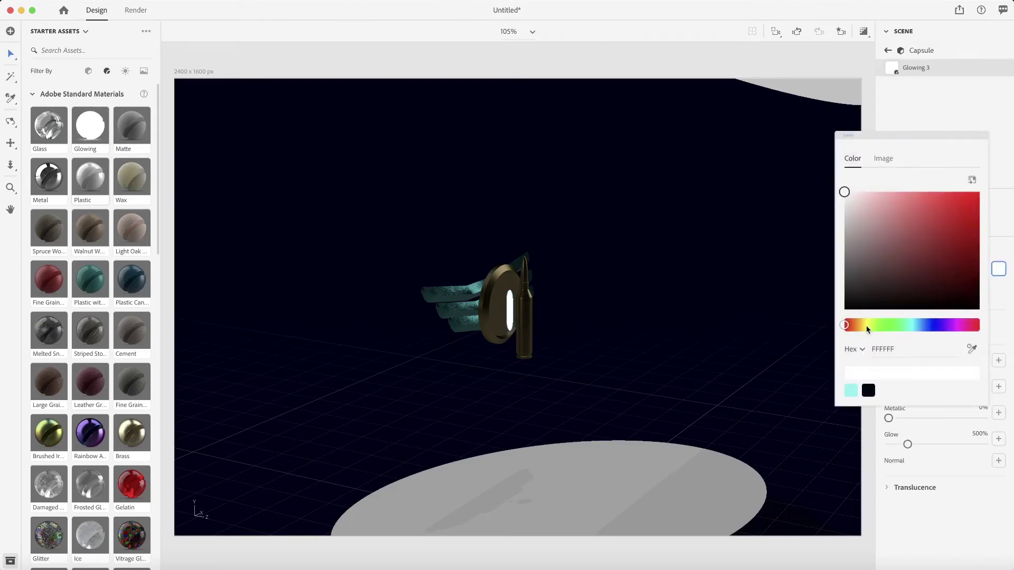
{"action": "left_click", "coordinate": [867, 326]}
{"action": "left_click", "coordinate": [879, 191]}
{"action": "left_click", "coordinate": [932, 127]}
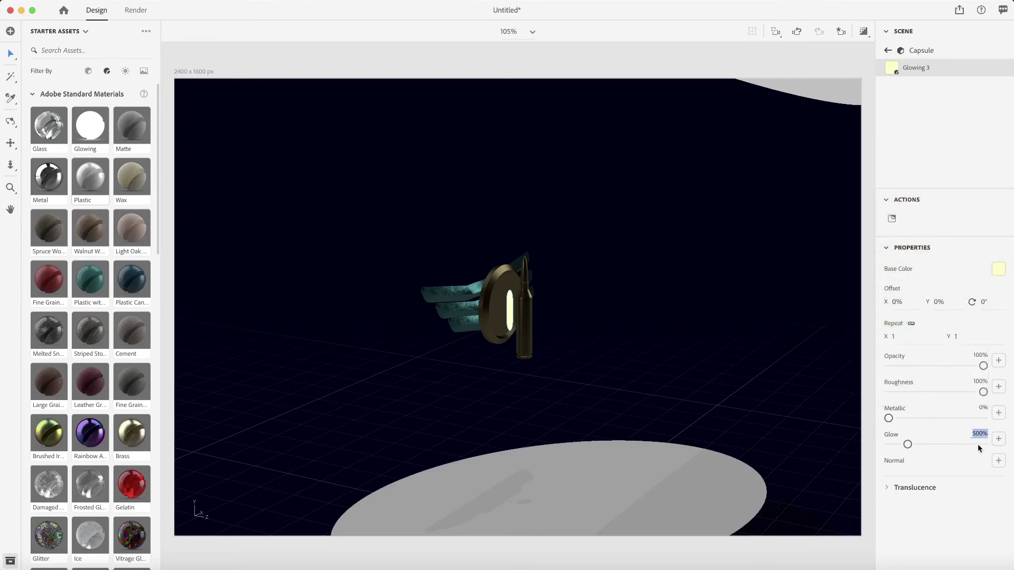
{"action": "key", "text": "Return"}
Return the camera to the bookmarked saved view and turn on the render preview
{"action": "left_click", "coordinate": [841, 31]}
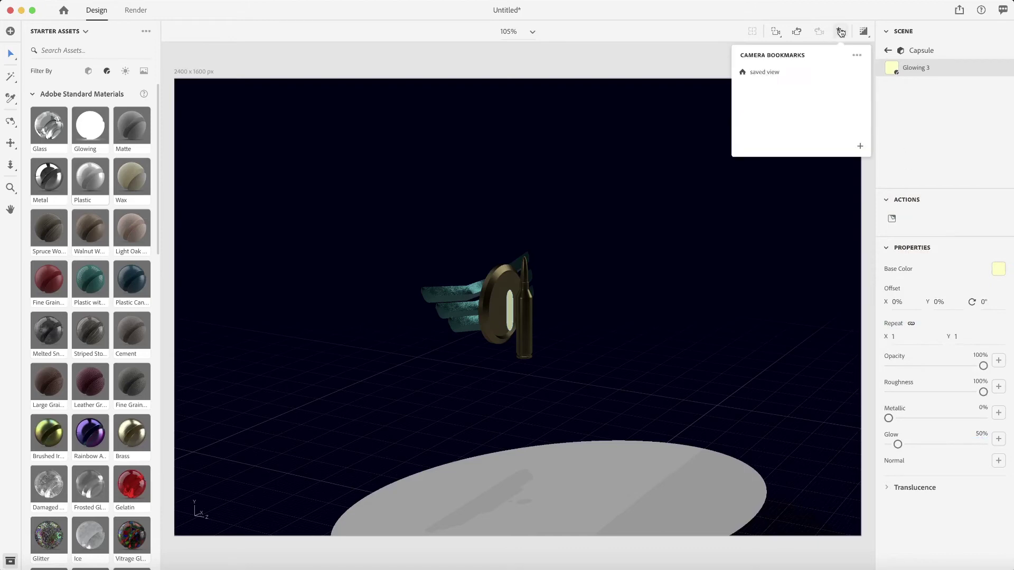
{"action": "left_click", "coordinate": [798, 73]}
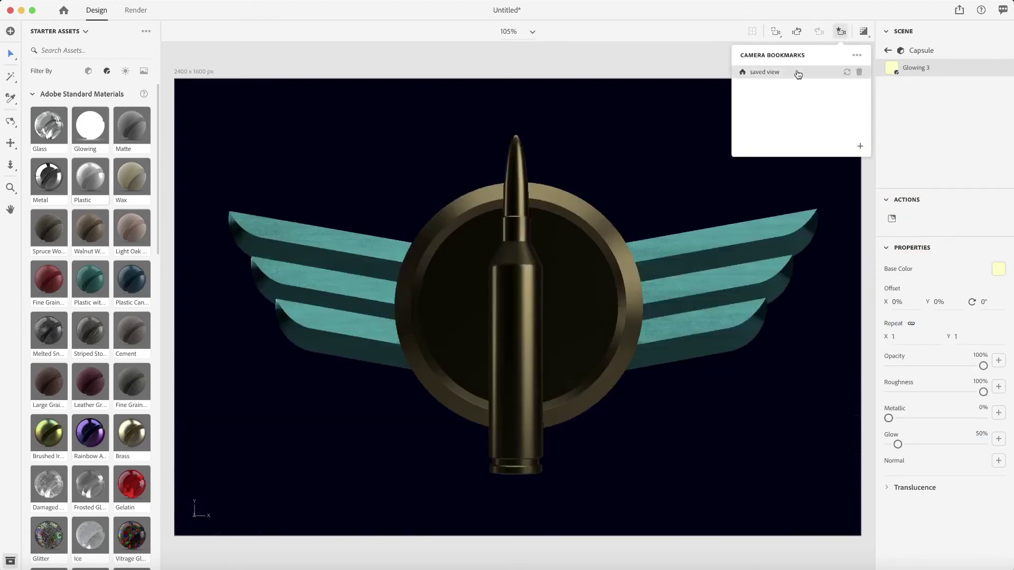
{"action": "left_click", "coordinate": [863, 33]}
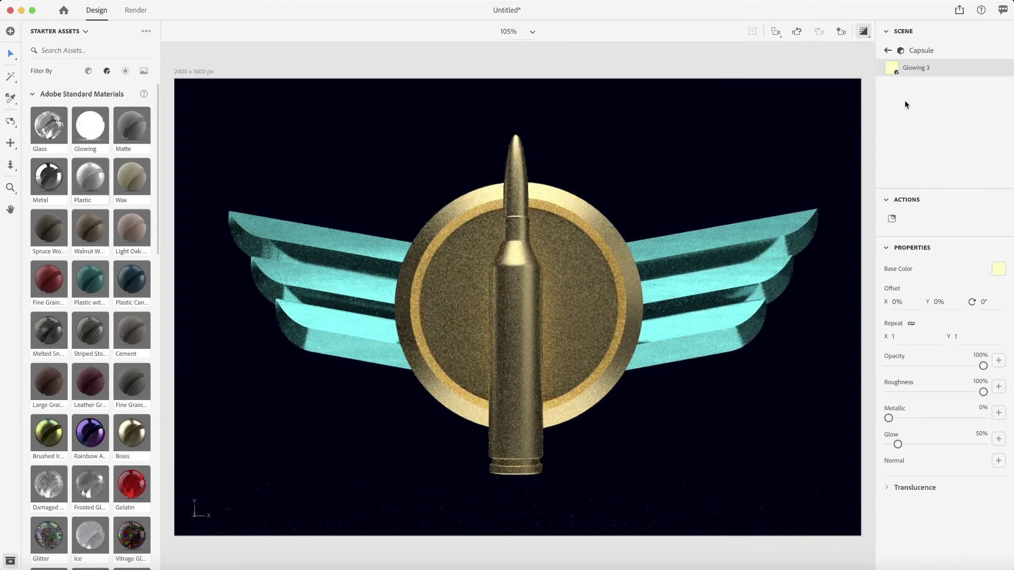
Set the Glow of the Capsule's Glowing material to 100%
{"action": "left_click_drag", "start_coordinate": [898, 444], "coordinate": [898, 445]}
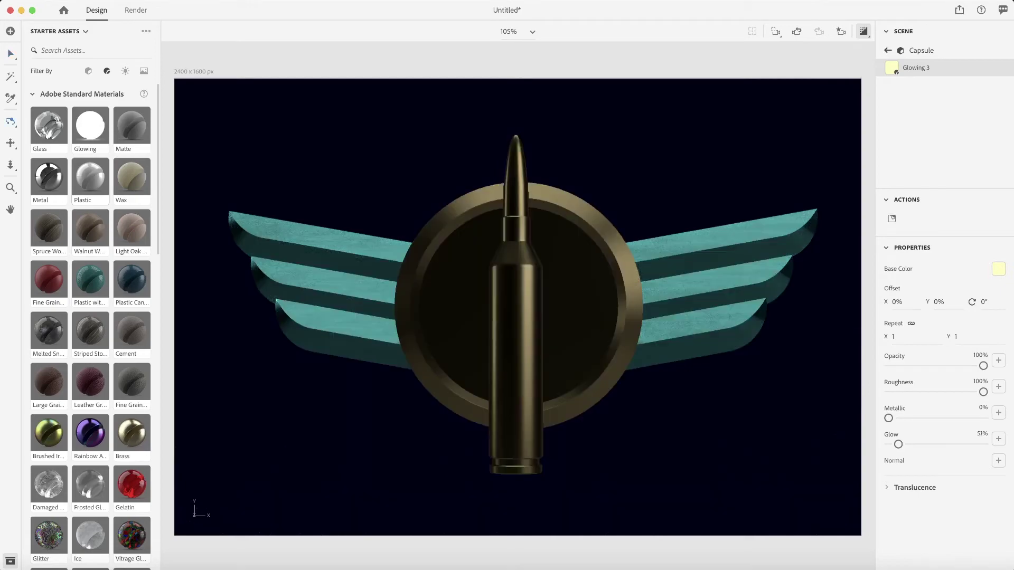
{"action": "left_click", "coordinate": [981, 436]}
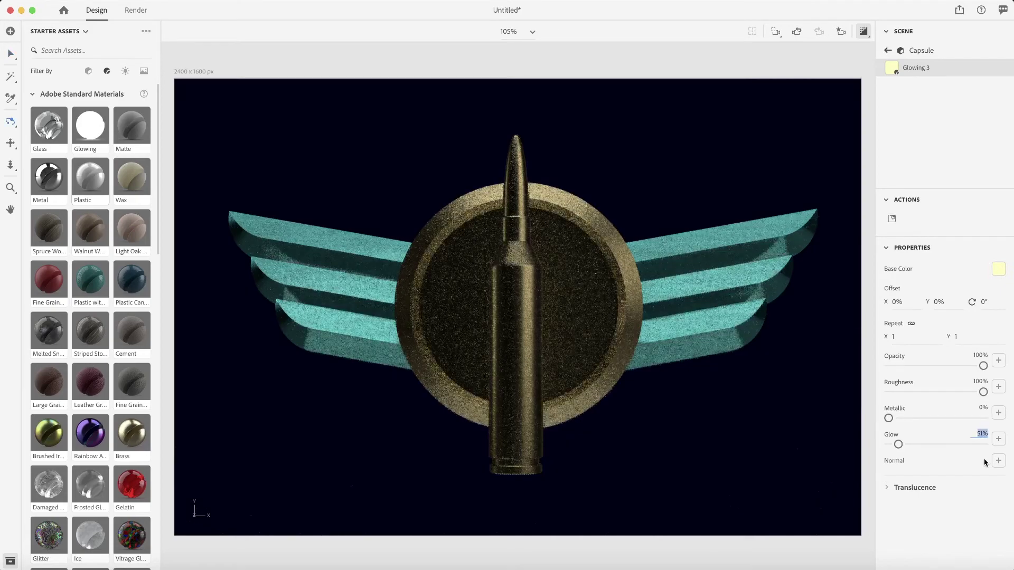
{"action": "type", "text": "15"}
{"action": "key", "text": "BackSpace"}
{"action": "type", "text": "00"}
{"action": "key", "text": "Return"}
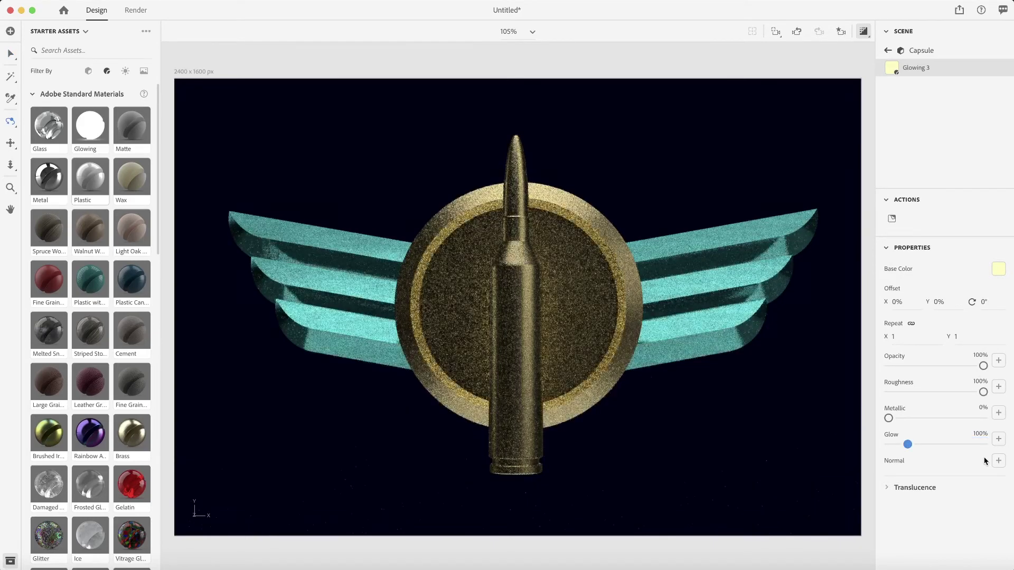
Scale the Bullet to 0.9 in X and Y and reposition it to about X 5.9 cm, Y 388.7 cm, centred on the base
{"action": "left_click", "coordinate": [888, 51]}
{"action": "left_click", "coordinate": [925, 153]}
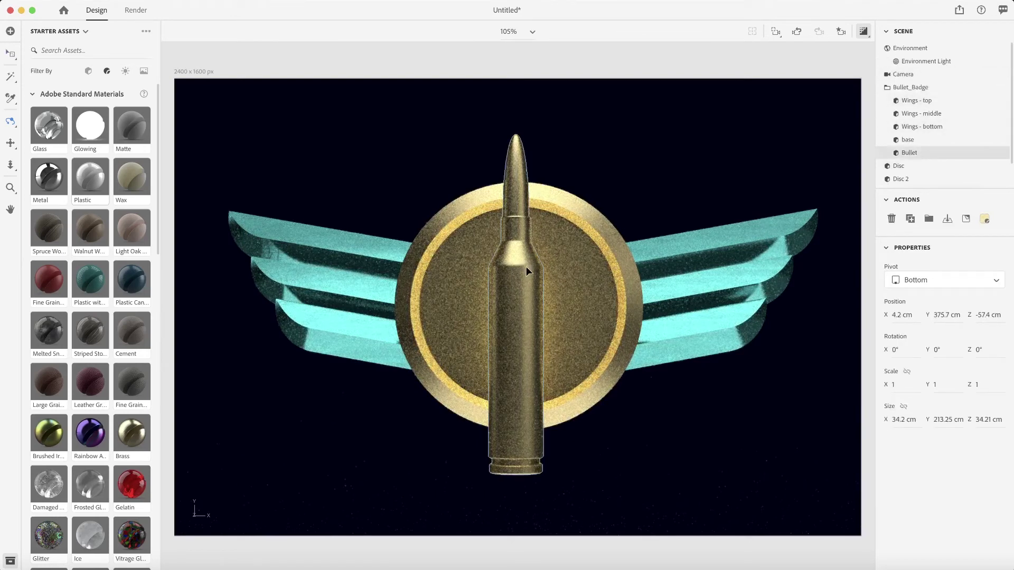
{"action": "key", "text": "v"}
{"action": "left_click_drag", "start_coordinate": [533, 454], "coordinate": [523, 406]}
{"action": "left_click_drag", "start_coordinate": [575, 455], "coordinate": [578, 454]}
{"action": "left_click_drag", "start_coordinate": [524, 408], "coordinate": [526, 391]}
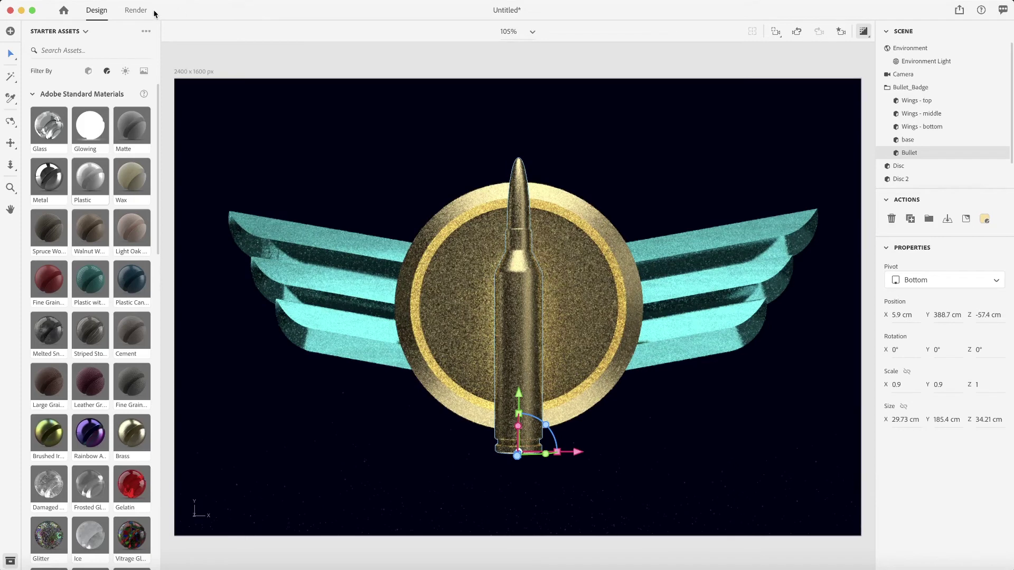
Render the Current View at High quality as a 16-bit PSD and open the result in Photoshop
{"action": "left_click", "coordinate": [136, 10]}
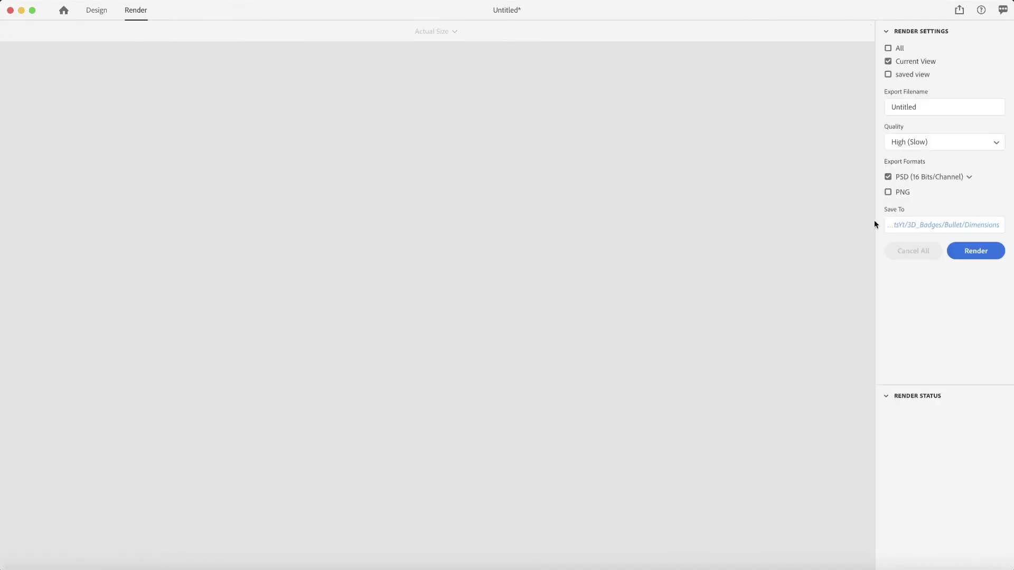
{"action": "left_click", "coordinate": [977, 251]}
{"action": "left_click", "coordinate": [593, 56]}
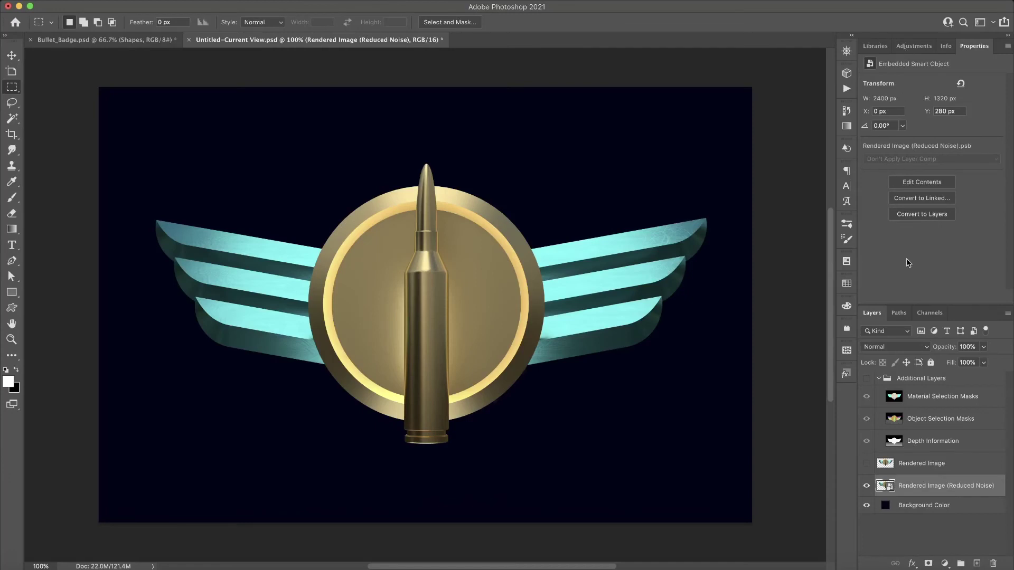
Convert the Rendered Image (Reduced Noise) layer to a smart object and duplicate it into Bullet_Badge.psd
{"action": "right_click", "coordinate": [985, 475]}
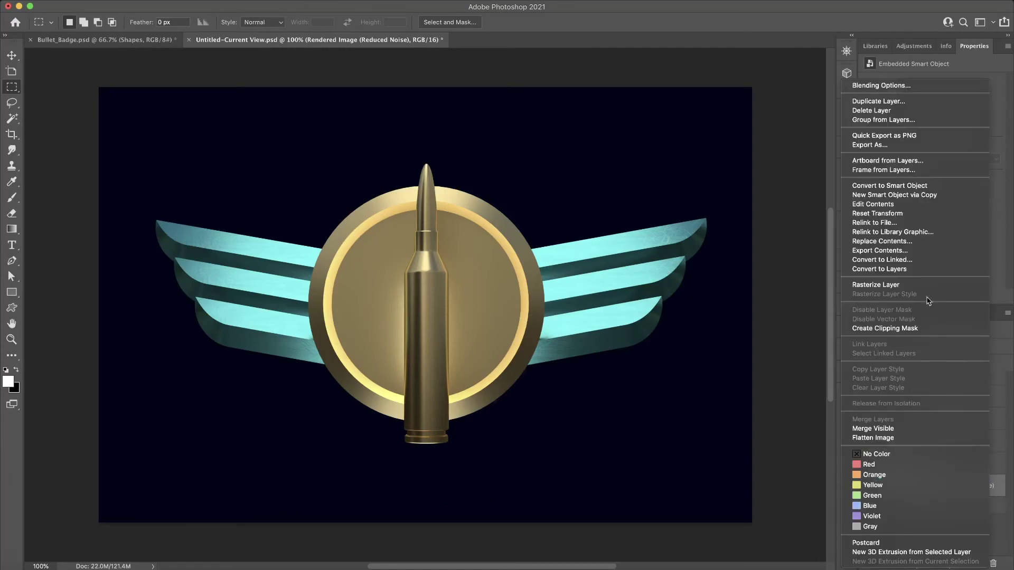
{"action": "left_click", "coordinate": [909, 185]}
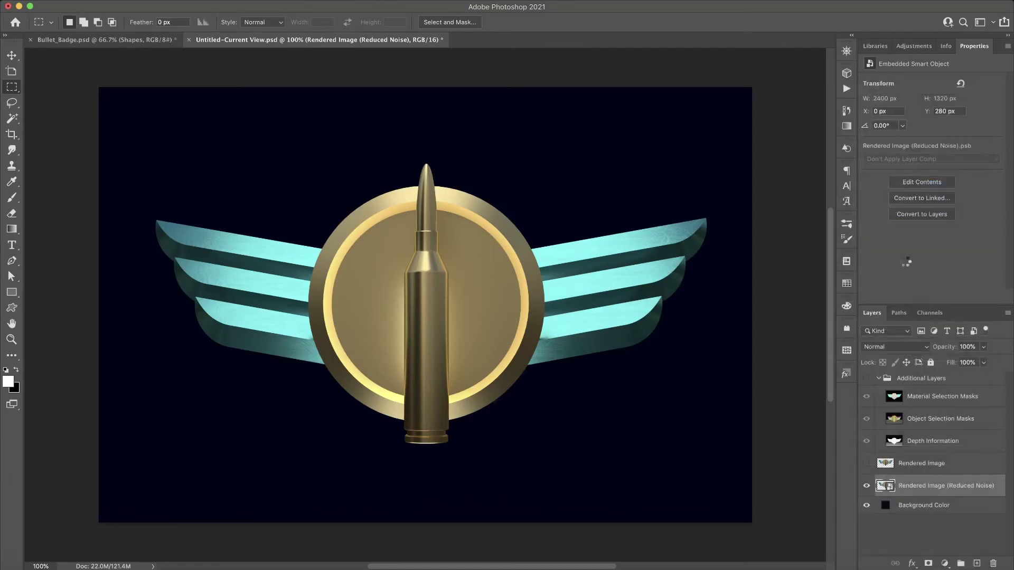
{"action": "right_click", "coordinate": [977, 482]}
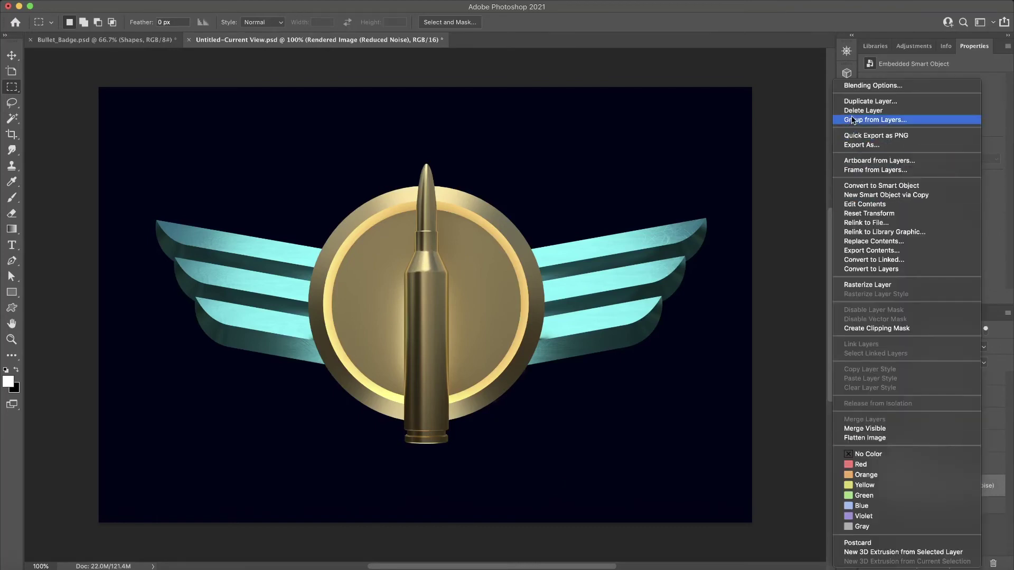
{"action": "left_click", "coordinate": [864, 102]}
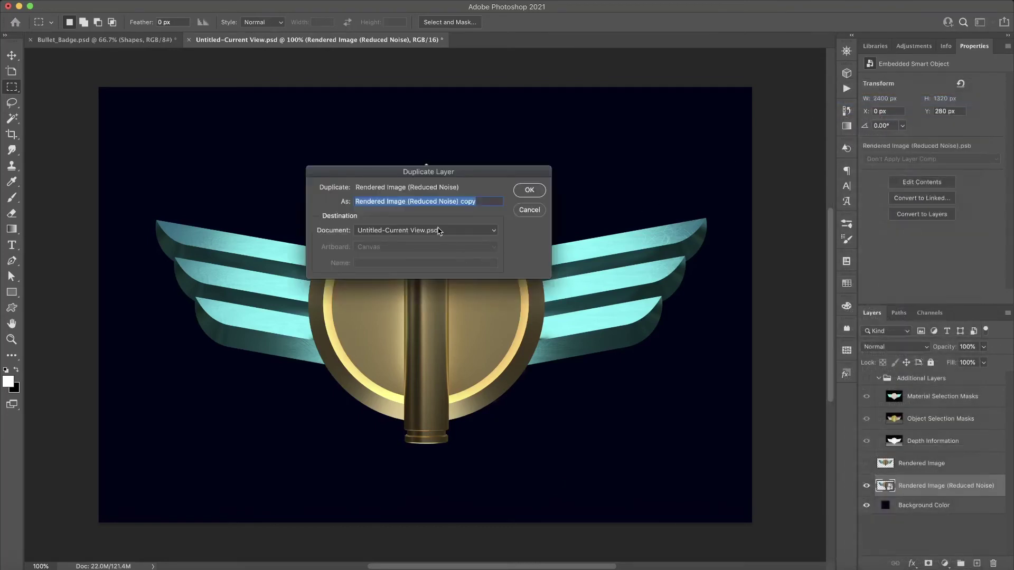
{"action": "left_click", "coordinate": [439, 231]}
{"action": "left_click", "coordinate": [422, 221]}
{"action": "left_click", "coordinate": [534, 192]}
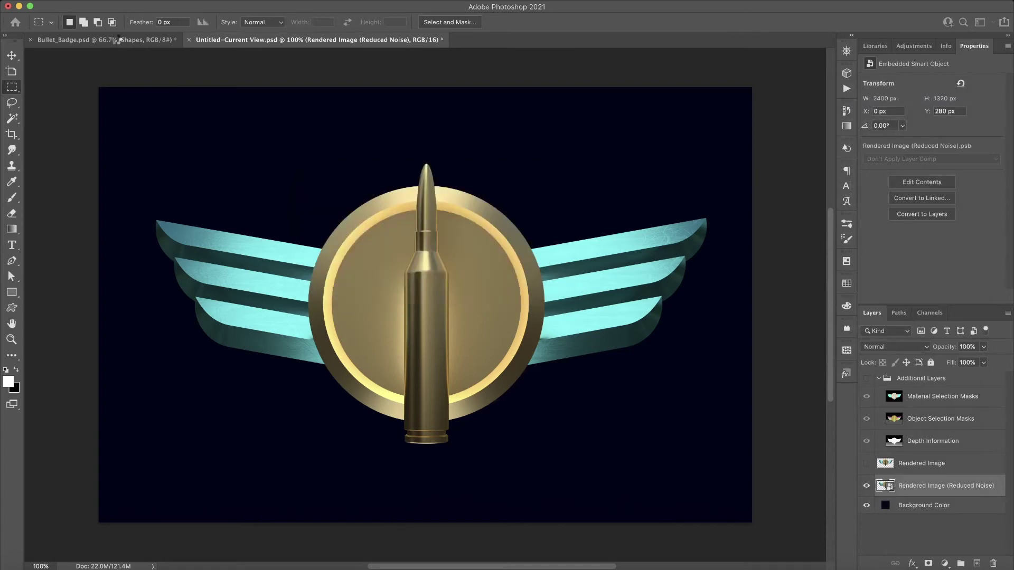
In Bullet_Badge.psd, scale the rendered badge to 60% and move it to the centre of the canvas
{"action": "left_click", "coordinate": [118, 40]}
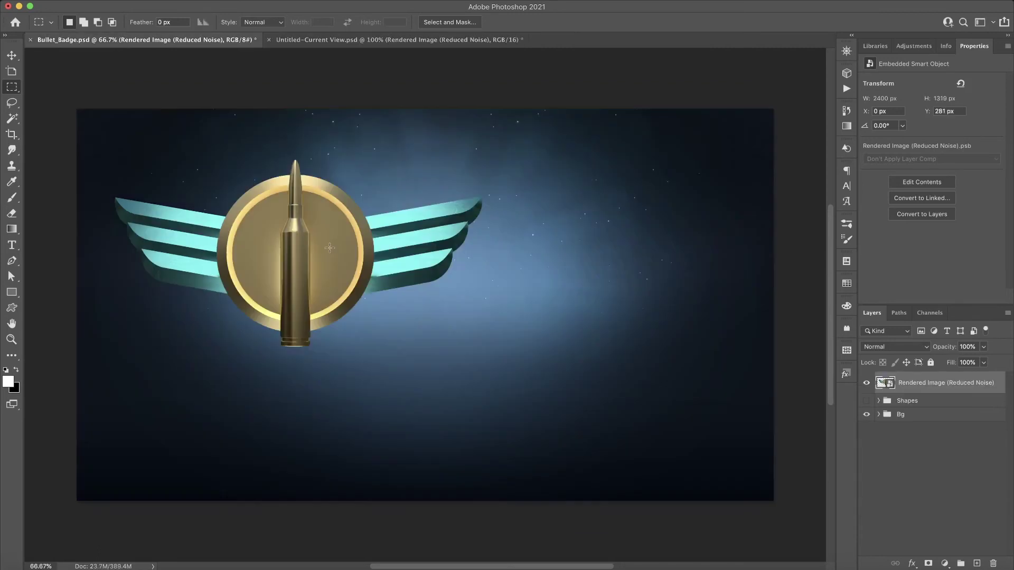
{"action": "key", "text": "super+t"}
{"action": "left_click_drag", "start_coordinate": [296, 22], "coordinate": [228, 22]}
{"action": "type", "text": "60"}
{"action": "key", "text": "Return"}
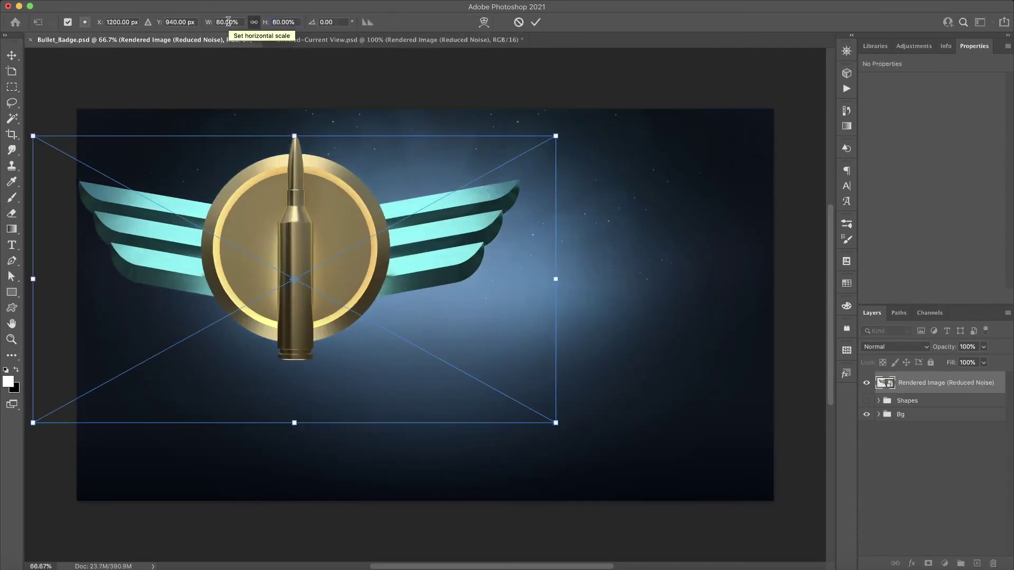
{"action": "key", "text": "Return"}
{"action": "left_click_drag", "start_coordinate": [313, 210], "coordinate": [444, 259]}
Add a white Outer Glow to the badge layer with Color Dodge blending and 30% opacity, reducing its size slightly
{"action": "left_click", "coordinate": [912, 564]}
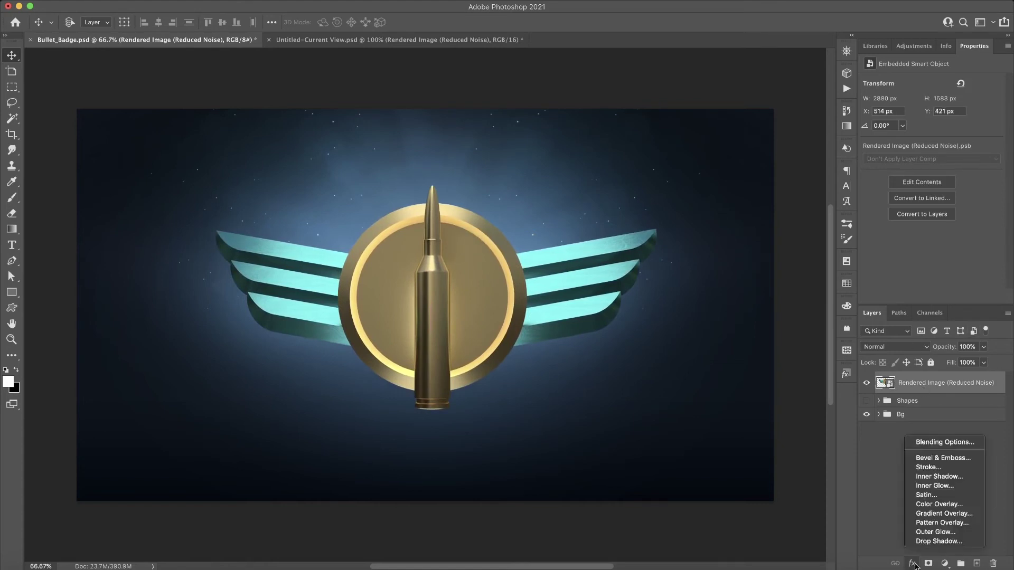
{"action": "left_click", "coordinate": [937, 532]}
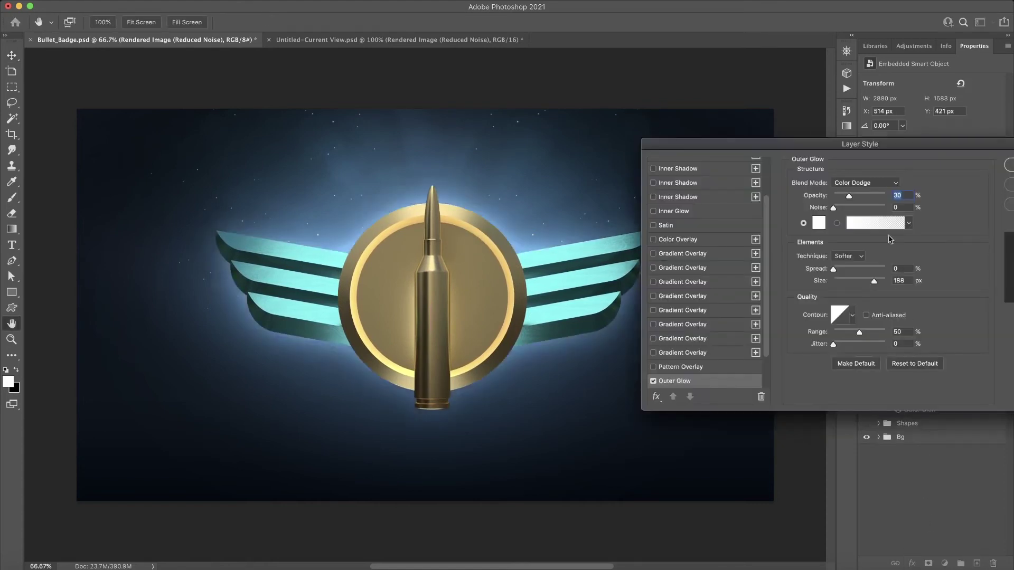
{"action": "left_click", "coordinate": [864, 183]}
{"action": "left_click", "coordinate": [854, 182]}
{"action": "left_click", "coordinate": [820, 224]}
{"action": "left_click", "coordinate": [796, 266]}
{"action": "mouse_move", "coordinate": [875, 288]}
{"action": "left_mouse_down"}
{"action": "mouse_move", "coordinate": [841, 284]}
{"action": "mouse_move", "coordinate": [870, 283]}
{"action": "left_mouse_up"}
{"action": "left_click_drag", "start_coordinate": [867, 286], "coordinate": [870, 285]}
{"action": "key", "text": "Return"}
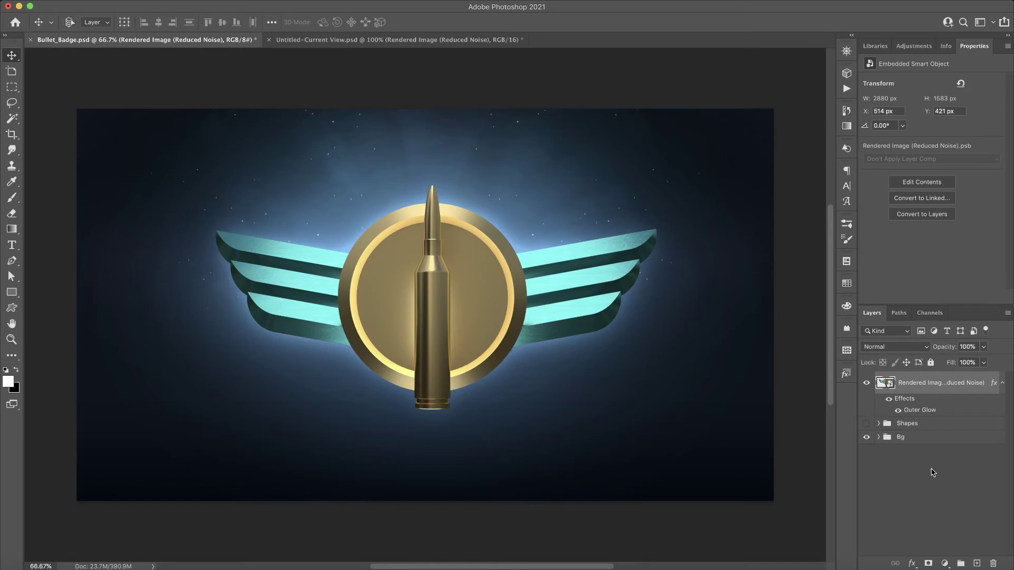
Create a new layer clipped to the badge layer and set its blend mode to Color Dodge
{"action": "left_click", "coordinate": [976, 564]}
{"action": "left_click", "coordinate": [893, 395], "text": "alt"}
{"action": "left_click", "coordinate": [892, 353]}
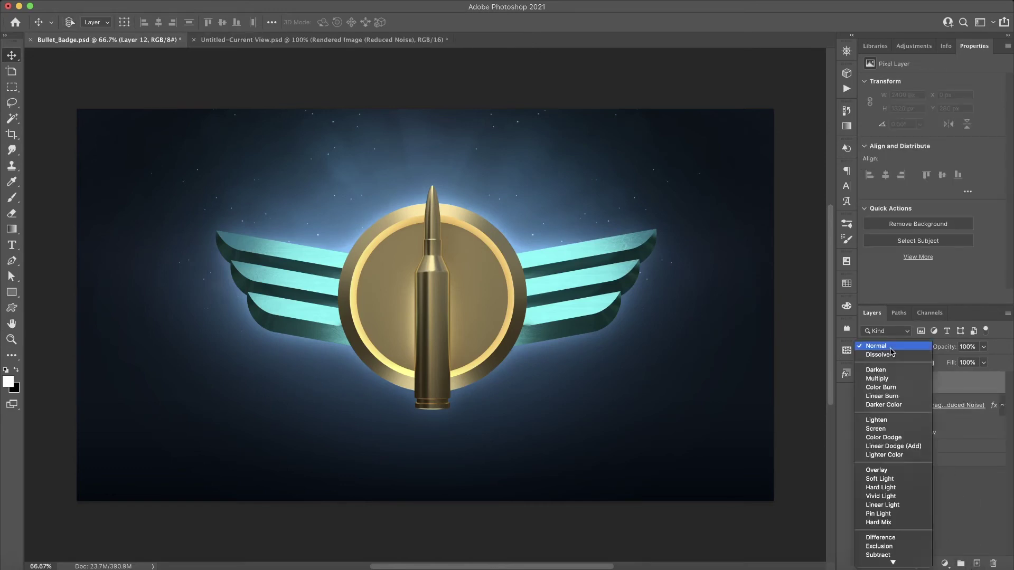
{"action": "left_click", "coordinate": [907, 434]}
Turn off Transparency Shapes Layer in the clipped layer's blending options and keep its Fill at 100%
{"action": "left_click", "coordinate": [911, 563]}
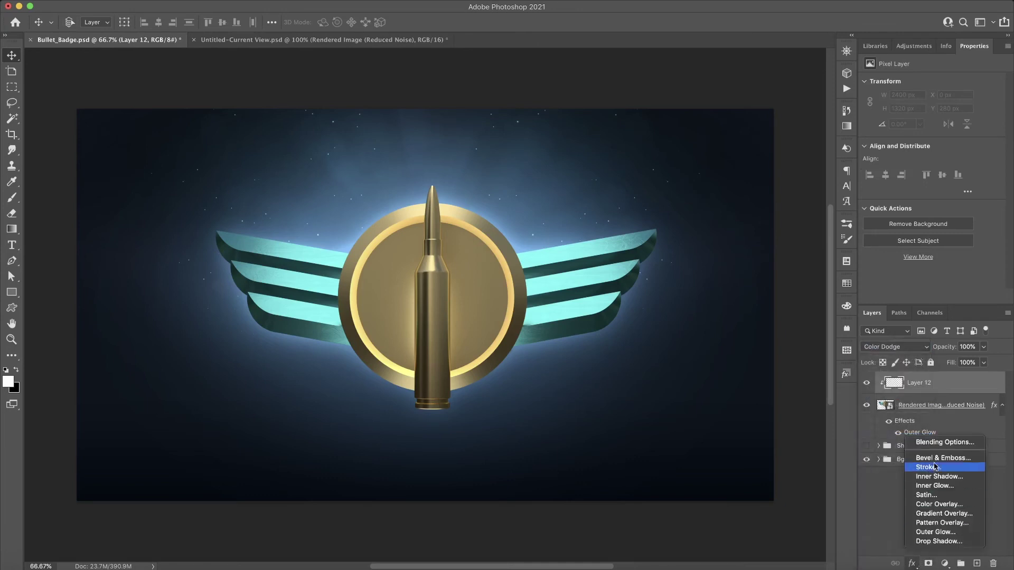
{"action": "left_click", "coordinate": [938, 442]}
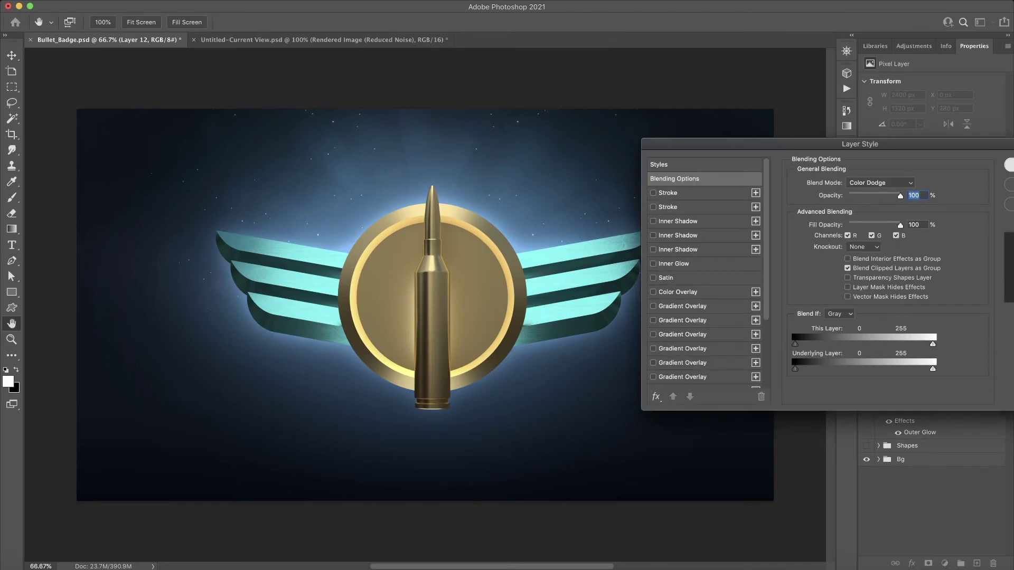
{"action": "left_click", "coordinate": [1009, 165]}
{"action": "left_click", "coordinate": [984, 364]}
{"action": "mouse_move", "coordinate": [982, 377]}
{"action": "left_mouse_down"}
{"action": "mouse_move", "coordinate": [949, 377]}
{"action": "mouse_move", "coordinate": [984, 377]}
{"action": "left_mouse_up"}
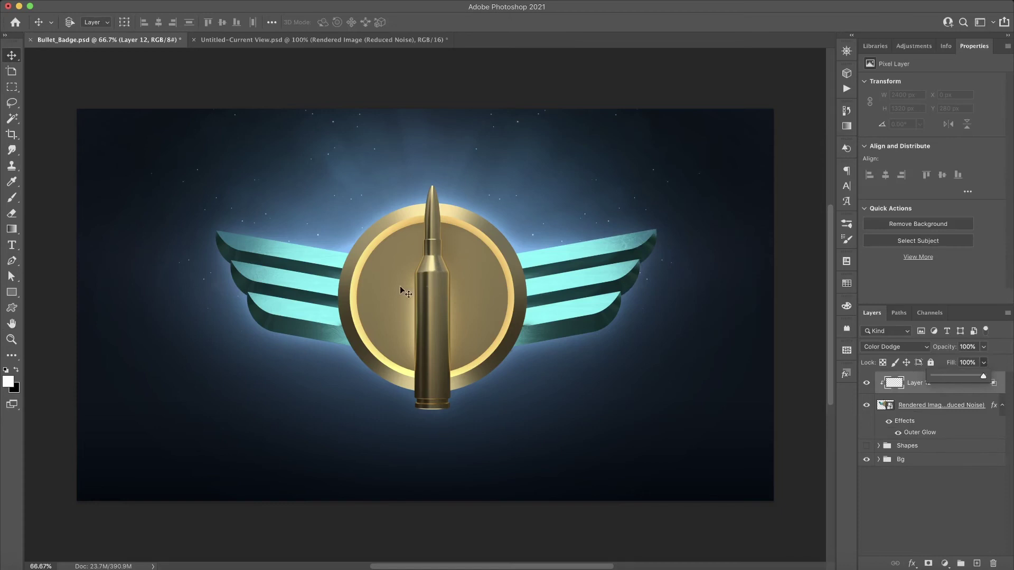
{"action": "left_click", "coordinate": [890, 384]}
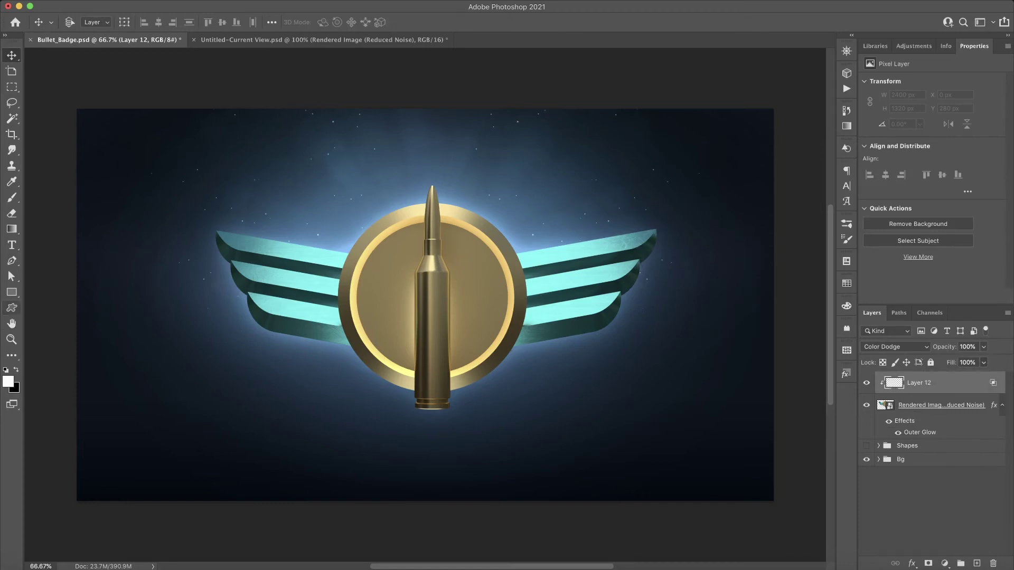
Sample a gold foreground colour from the badge's ring and adjust it to about efbe43
{"action": "left_click", "coordinate": [8, 381]}
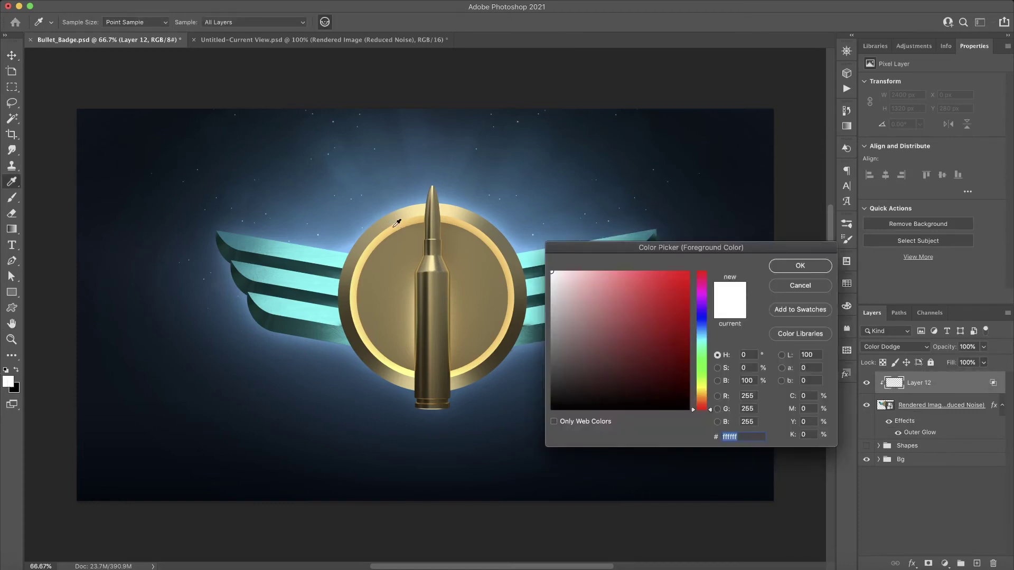
{"action": "left_click", "coordinate": [395, 227]}
{"action": "left_click_drag", "start_coordinate": [660, 282], "coordinate": [650, 280]}
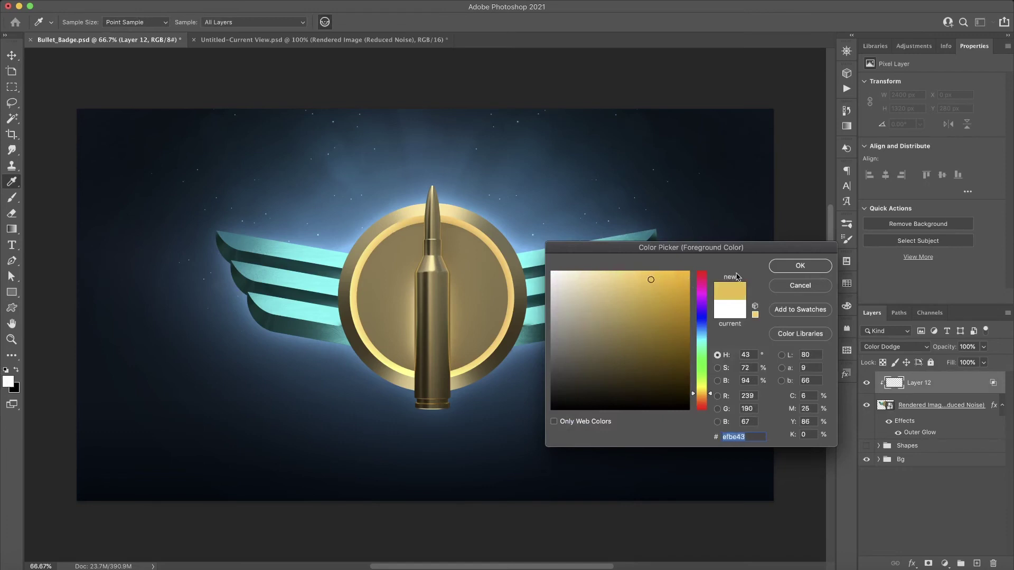
{"action": "left_click", "coordinate": [796, 267]}
Paint soft gold highlights over the disc and bullet with a large brush, reducing its size for the bullet's base, and set Layer 12's Fill to 34%
{"action": "key", "text": "b"}
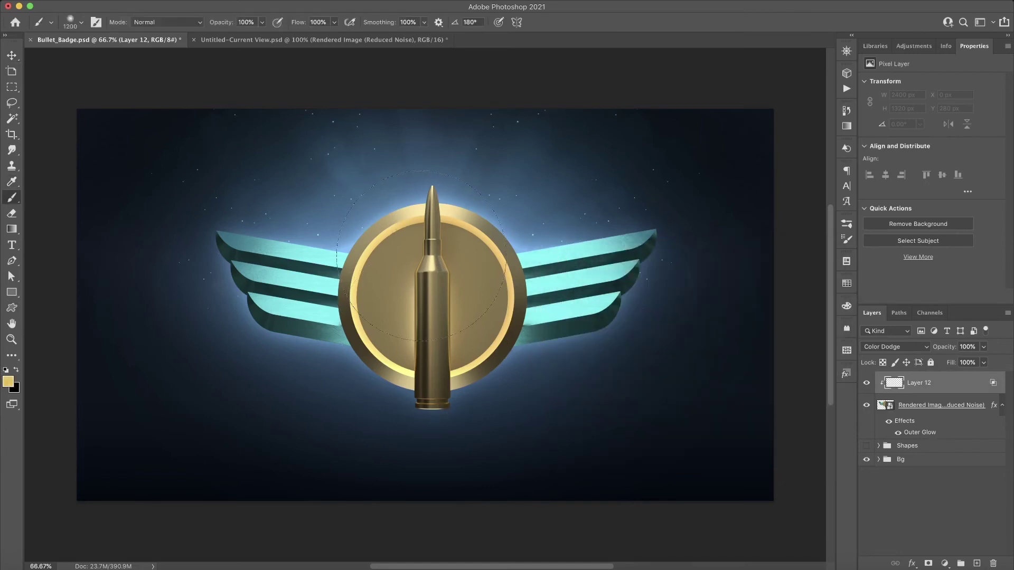
{"action": "key", "text": "bracketleft"}
{"action": "left_click", "coordinate": [418, 244]}
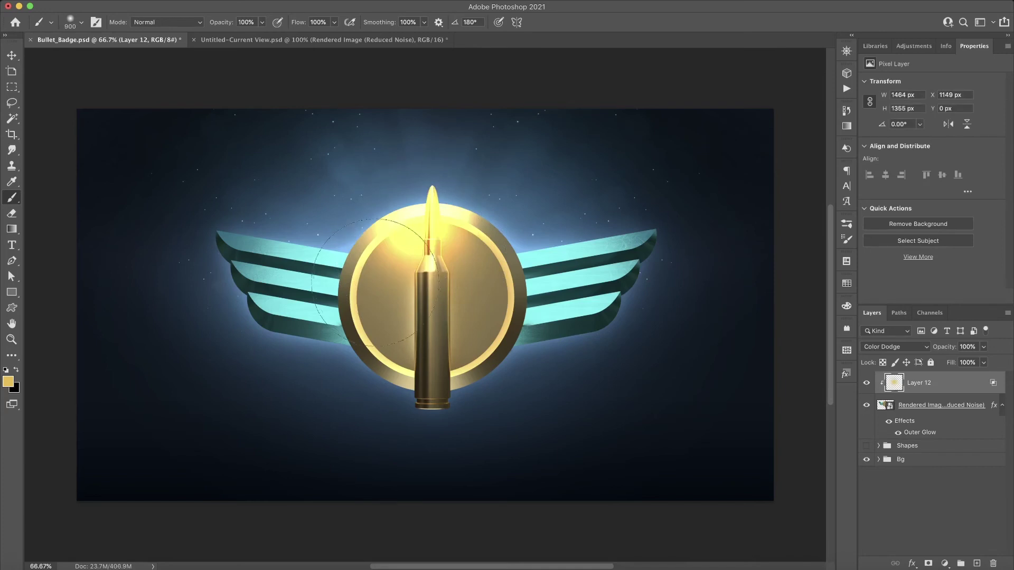
{"action": "left_click", "coordinate": [400, 333]}
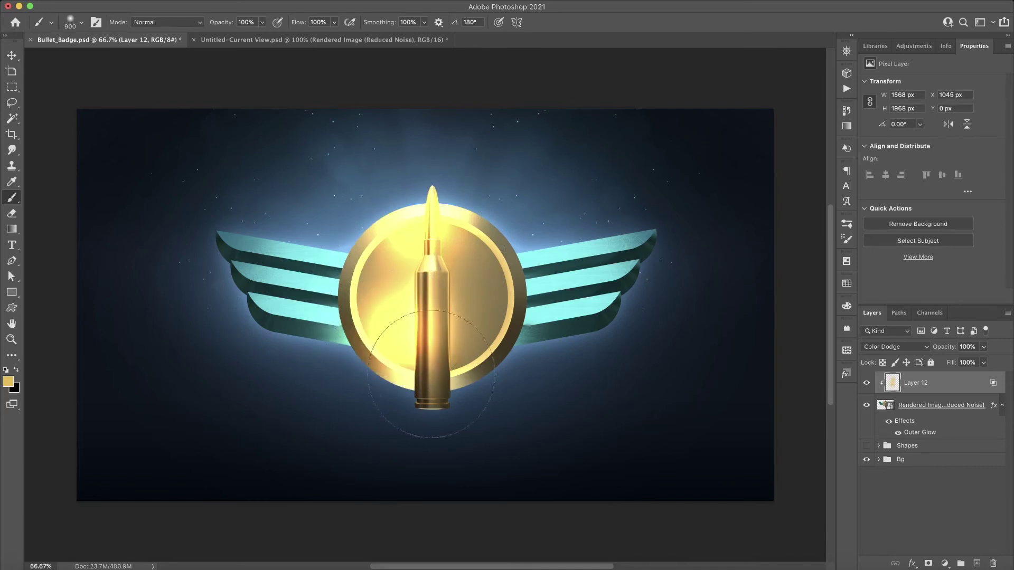
{"action": "left_click", "coordinate": [498, 216]}
{"action": "key", "text": "bracketleft"}
{"action": "key", "text": "bracketleft"}
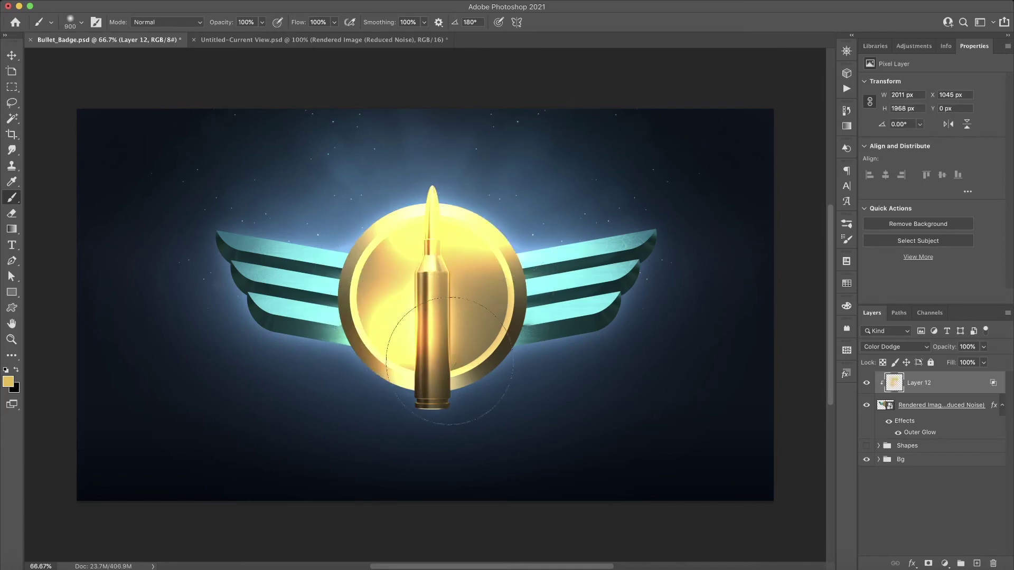
{"action": "key", "text": "bracketleft"}
{"action": "key", "text": "bracketleft"}
{"action": "left_click", "coordinate": [451, 392]}
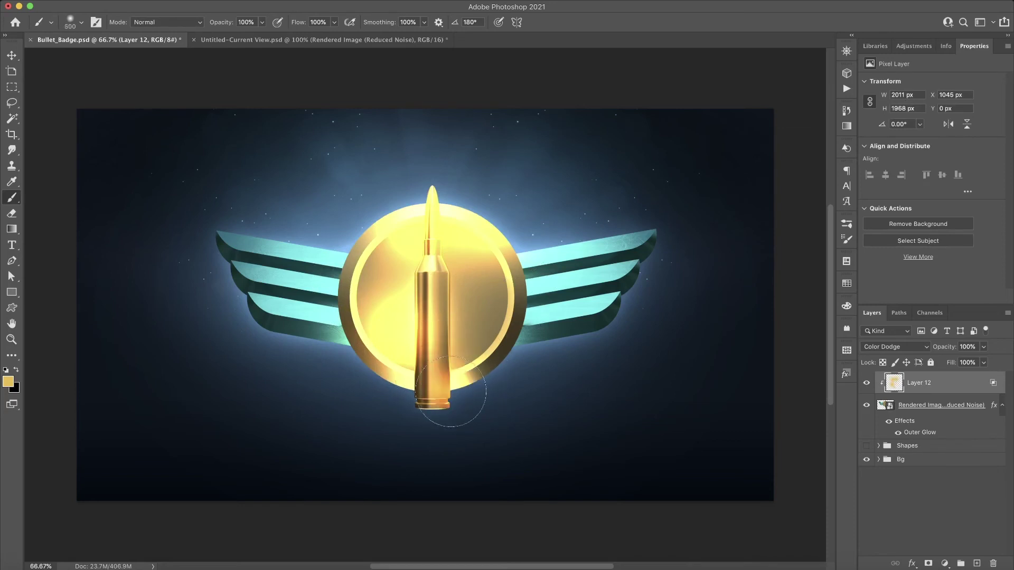
{"action": "left_click", "coordinate": [986, 364]}
{"action": "left_click_drag", "start_coordinate": [985, 376], "coordinate": [950, 378]}
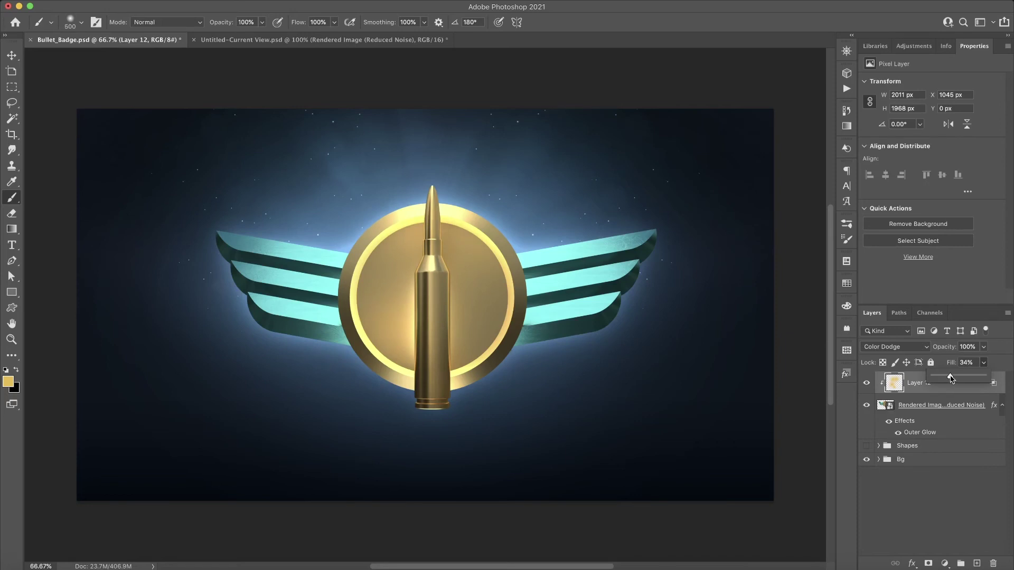
Soften the gold highlight on the disc around the bullet's tip with a 175 px Eraser at 36% opacity
{"action": "scroll", "coordinate": [403, 231], "scroll_direction": "up", "scroll_amount": 8}
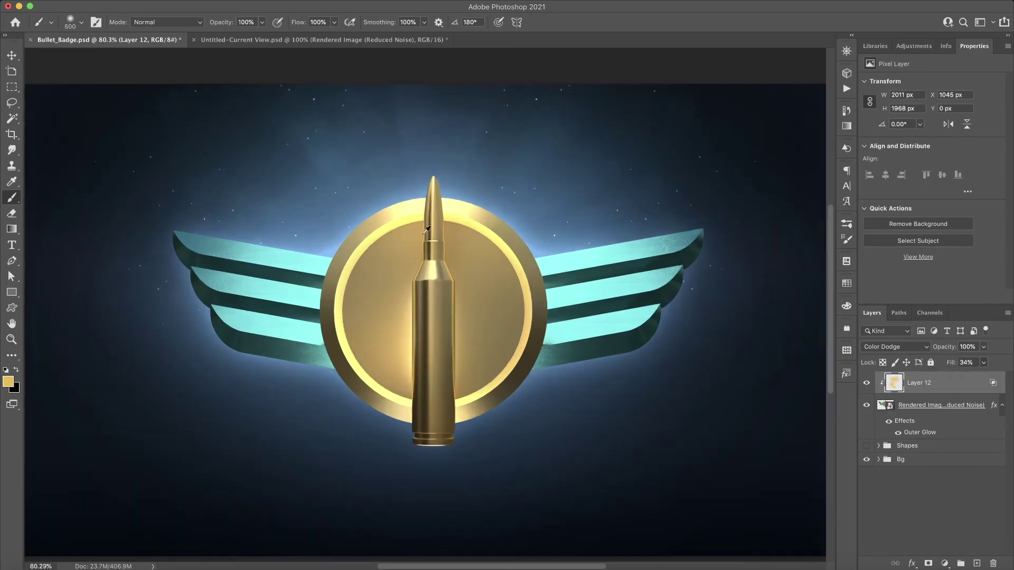
{"action": "key", "text": "e"}
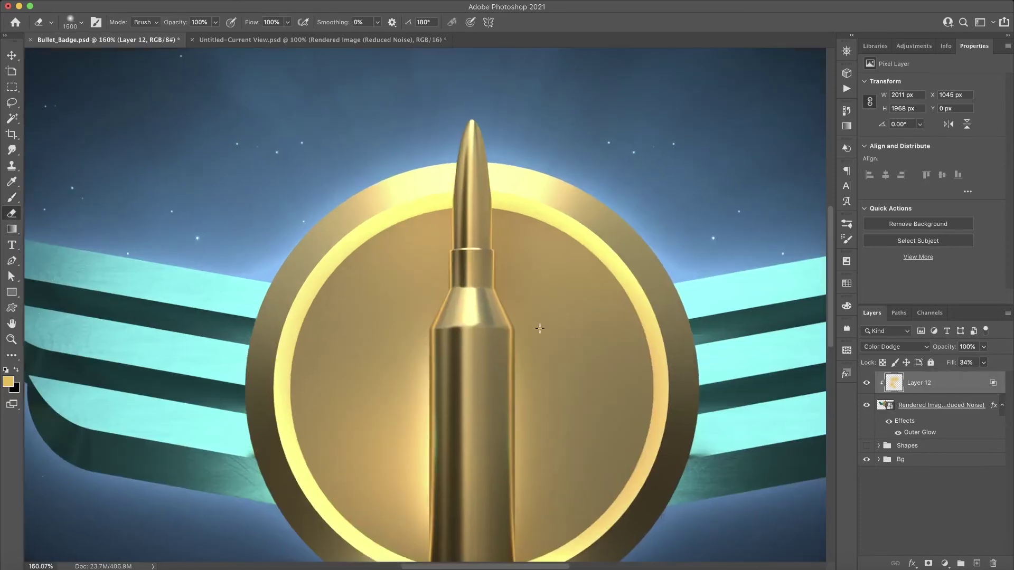
{"action": "key", "text": "bracketleft"}
{"action": "key", "text": "bracketleft"}
{"action": "key", "text": "bracketleft"}
{"action": "key", "text": "bracketleft"}
{"action": "key", "text": "bracketleft"}
{"action": "key", "text": "bracketleft"}
{"action": "key", "text": "bracketleft"}
{"action": "key", "text": "bracketleft"}
{"action": "key", "text": "bracketleft"}
{"action": "key", "text": "bracketleft"}
{"action": "key", "text": "bracketleft"}
{"action": "key", "text": "bracketleft"}
{"action": "key", "text": "bracketleft"}
{"action": "left_click_drag", "start_coordinate": [387, 248], "coordinate": [425, 226]}
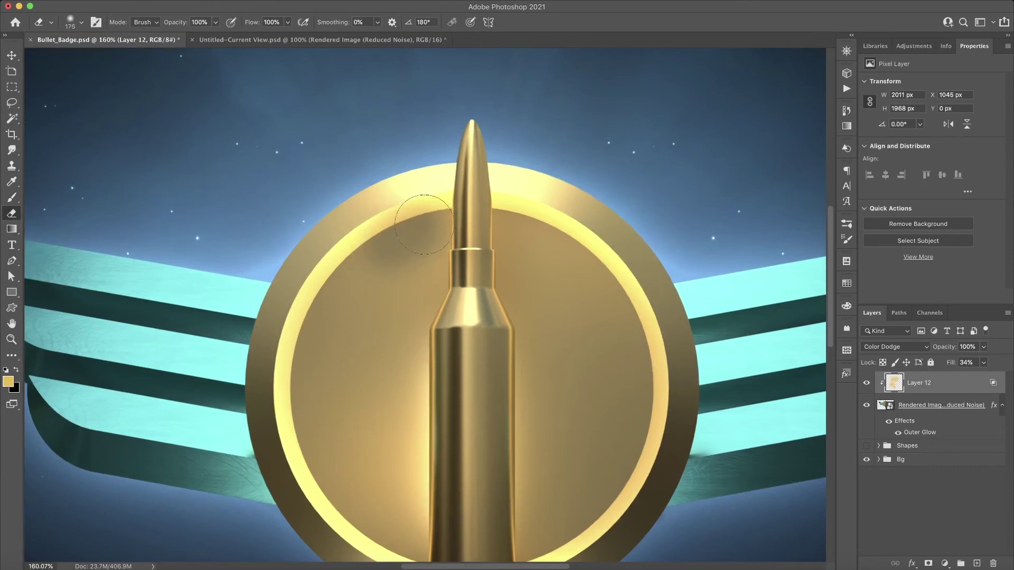
{"action": "key", "text": "ctrl+z"}
{"action": "left_click", "coordinate": [215, 22]}
{"action": "left_click_drag", "start_coordinate": [215, 36], "coordinate": [182, 35]}
{"action": "mouse_move", "coordinate": [383, 234]}
{"action": "left_mouse_down"}
{"action": "mouse_move", "coordinate": [430, 215]}
{"action": "mouse_move", "coordinate": [571, 233]}
{"action": "mouse_move", "coordinate": [623, 264]}
{"action": "left_mouse_up"}
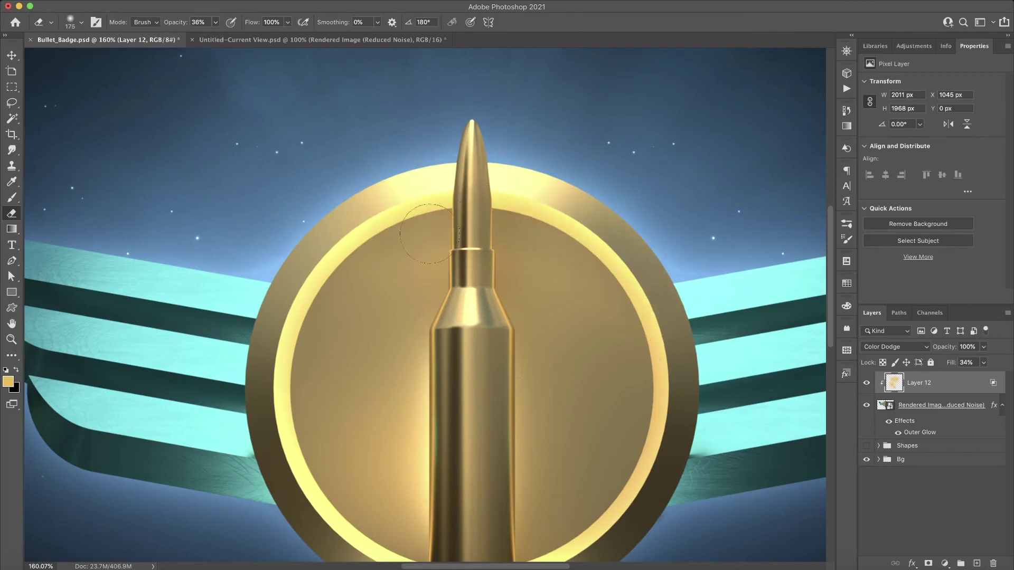
{"action": "scroll", "coordinate": [377, 393], "scroll_direction": "down", "scroll_amount": 3}
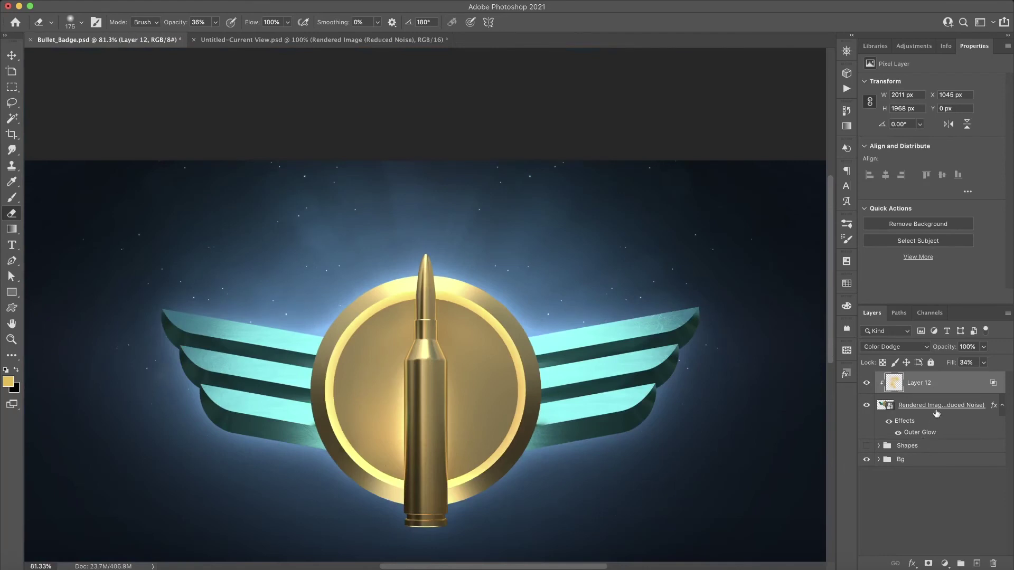
Add another clipped layer directly above the badge render and set its blend mode to Color Dodge
{"action": "left_click", "coordinate": [937, 412]}
{"action": "left_click", "coordinate": [977, 564]}
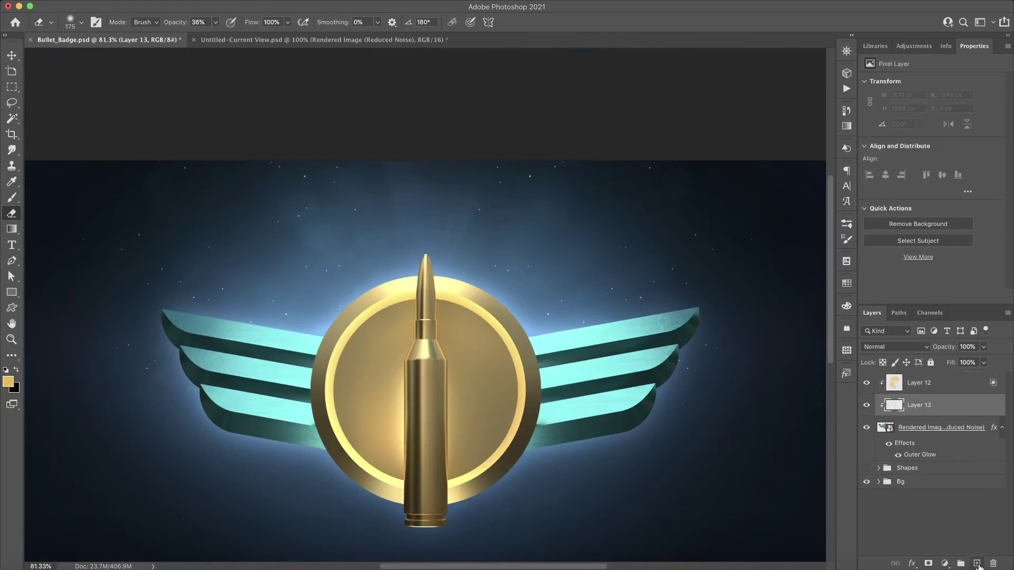
{"action": "left_click", "coordinate": [892, 347]}
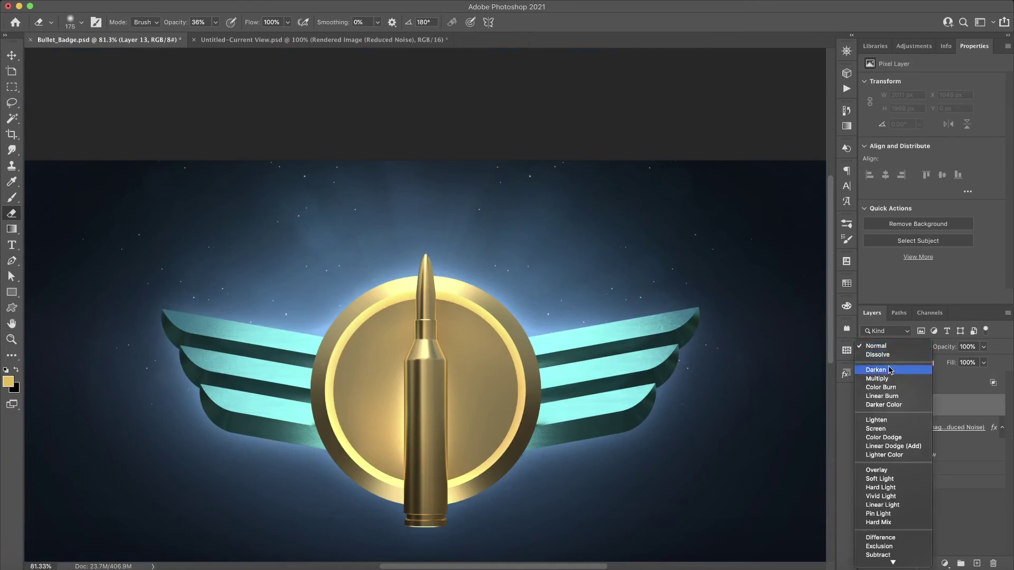
{"action": "left_click", "coordinate": [904, 440]}
Turn off Transparency Shapes Layer in Layer 13's blending options
{"action": "left_click", "coordinate": [912, 564]}
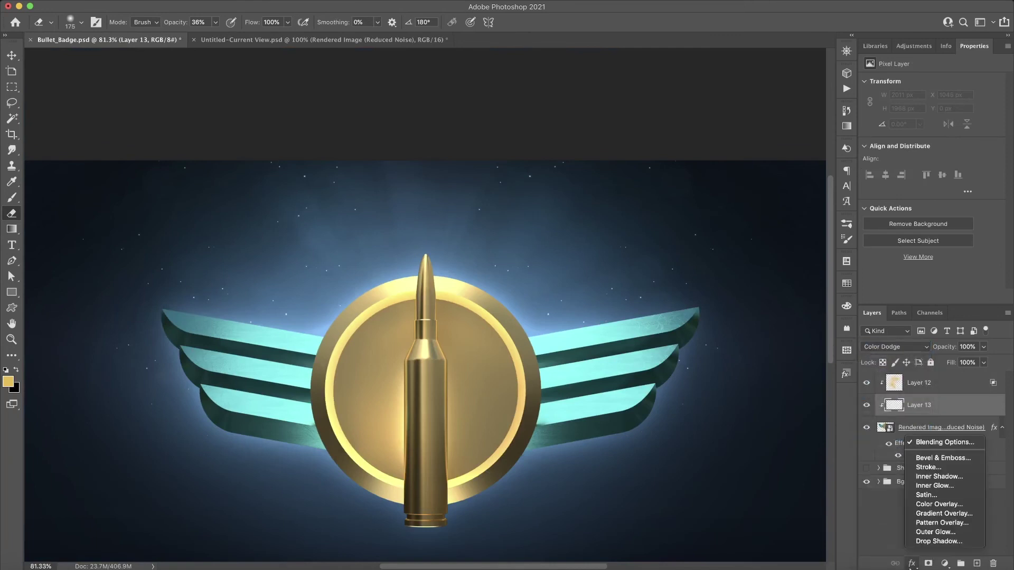
{"action": "left_click", "coordinate": [944, 442]}
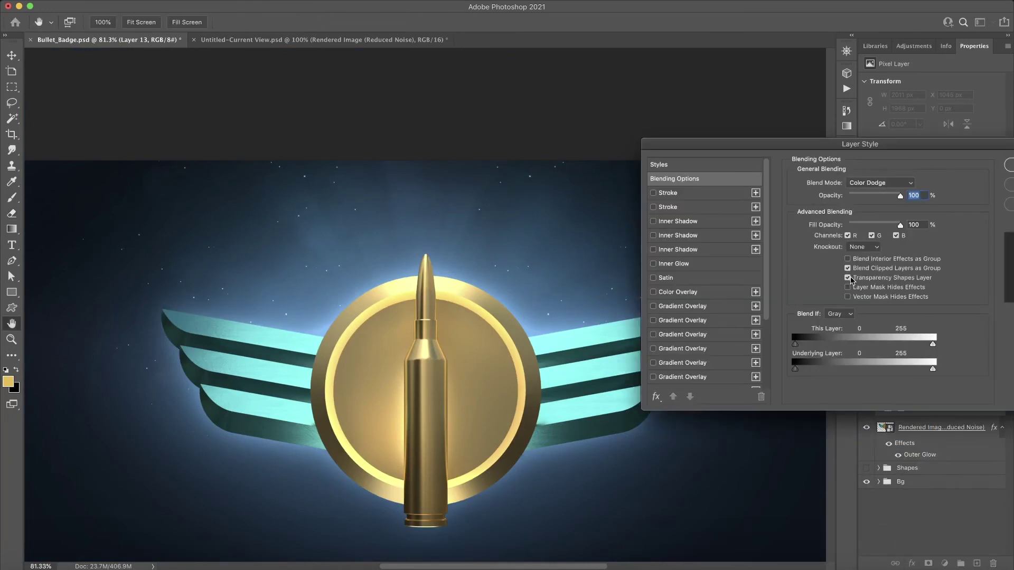
{"action": "left_click", "coordinate": [1009, 165]}
{"action": "left_click", "coordinate": [985, 363]}
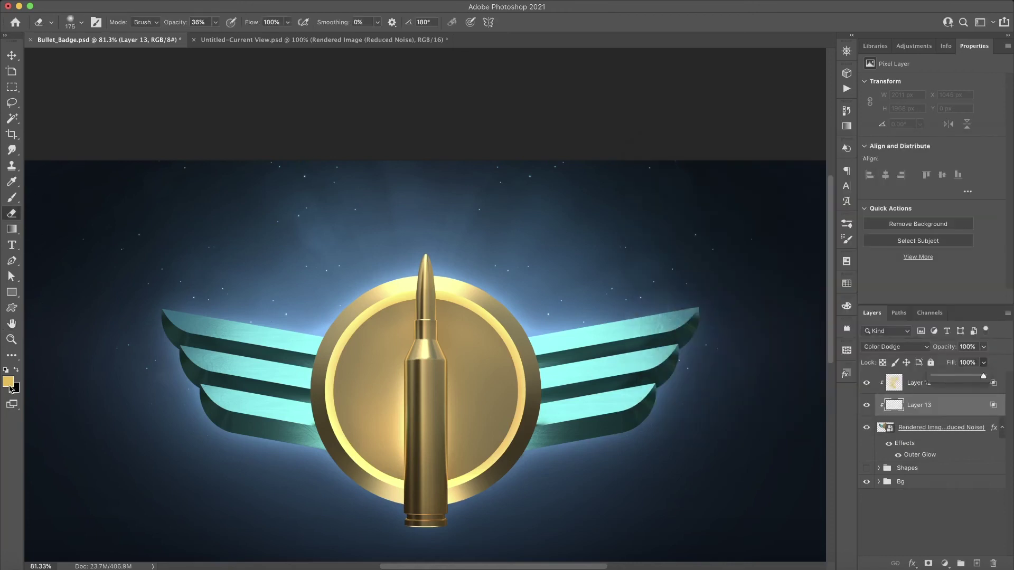
Sample a teal foreground colour from the left wing and adjust its shade slightly
{"action": "left_click", "coordinate": [7, 381]}
{"action": "left_click", "coordinate": [207, 357]}
{"action": "left_click_drag", "start_coordinate": [674, 291], "coordinate": [668, 282]}
{"action": "left_click", "coordinate": [801, 266]}
Paint soft teal highlights over the tips and lower edges of both wings with a 600 px brush, and set Layer 13's Fill to 50%
{"action": "key", "text": "e"}
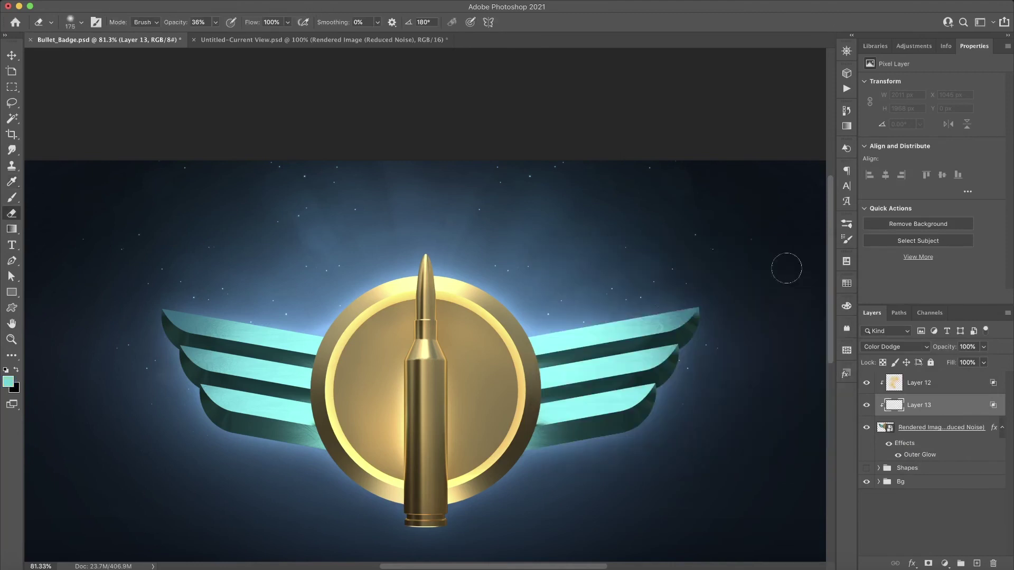
{"action": "key", "text": "bracketright"}
{"action": "key", "text": "bracketright"}
{"action": "key", "text": "bracketright"}
{"action": "key", "text": "bracketright"}
{"action": "key", "text": "b"}
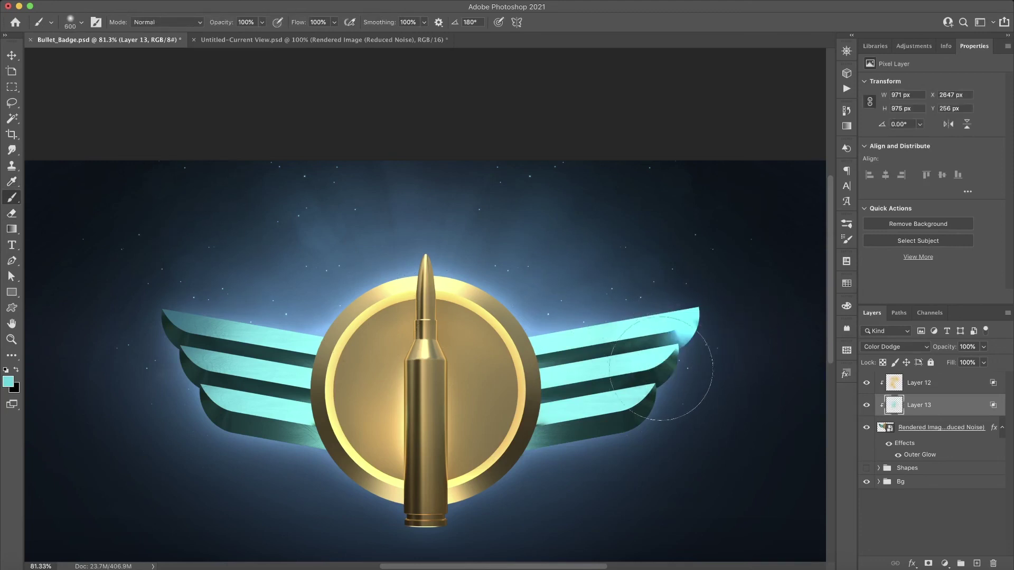
{"action": "left_click", "coordinate": [651, 382]}
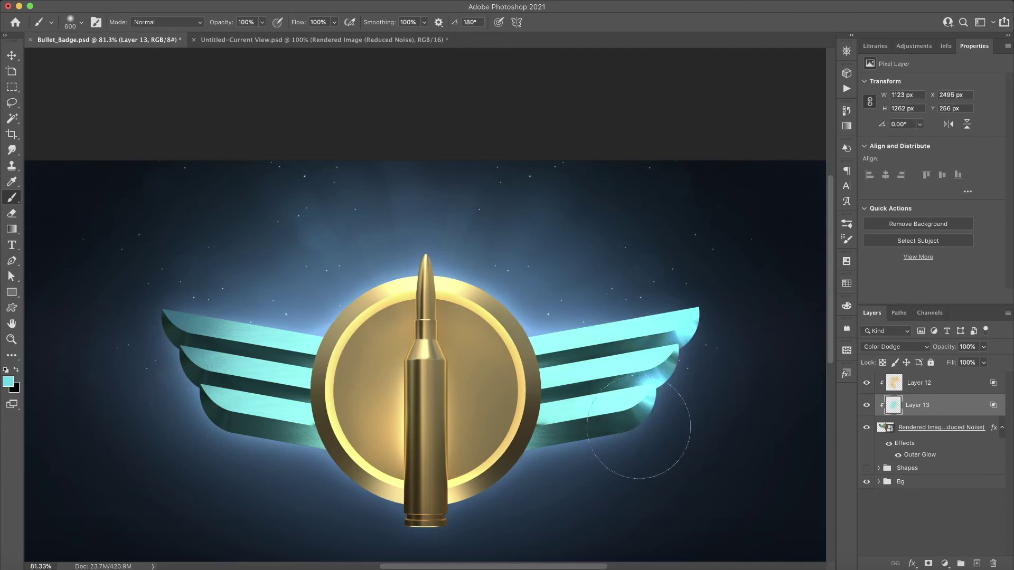
{"action": "left_click", "coordinate": [536, 479]}
{"action": "left_click", "coordinate": [552, 465]}
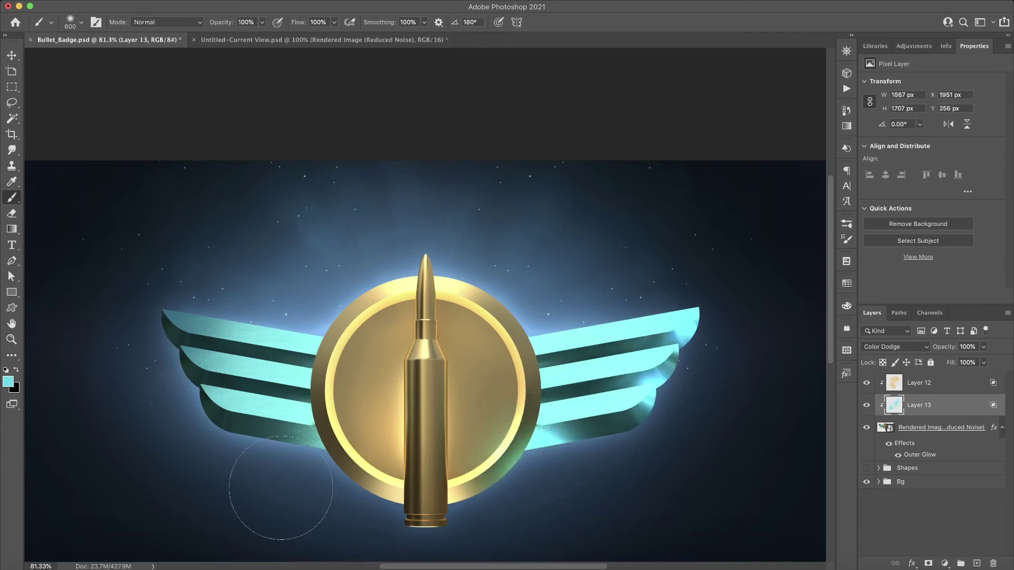
{"action": "left_click", "coordinate": [195, 391]}
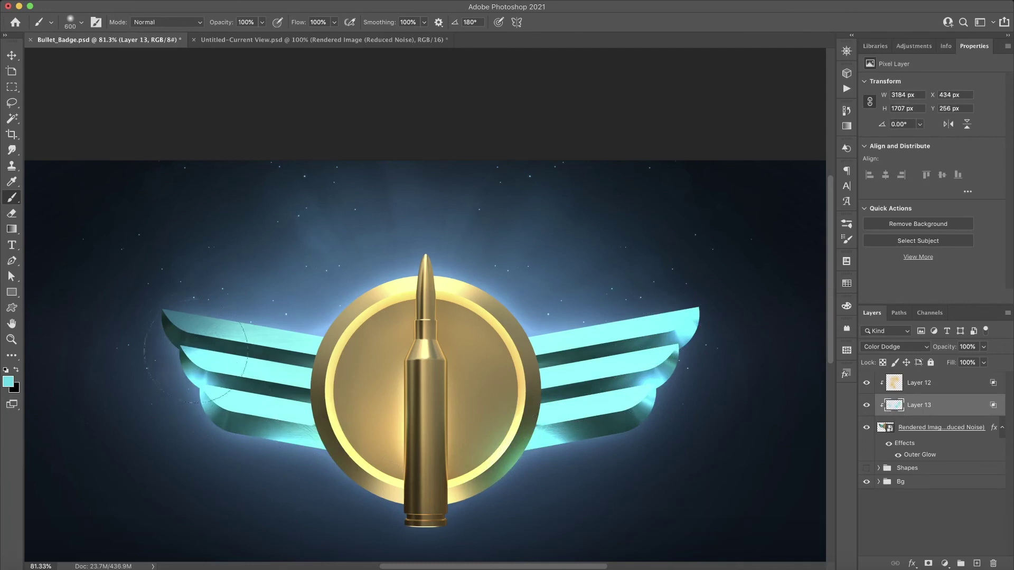
{"action": "left_click", "coordinate": [171, 293]}
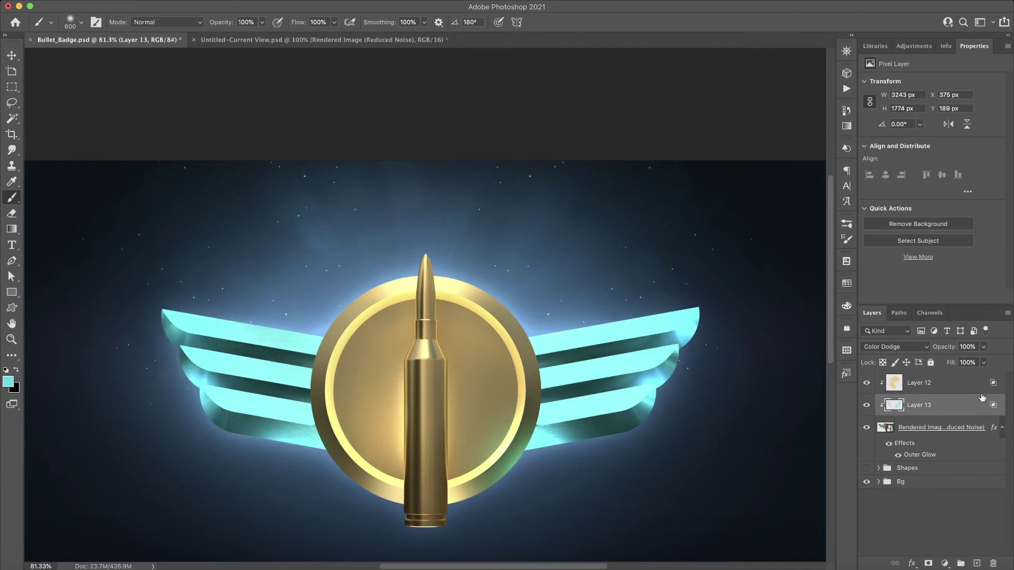
{"action": "left_click_drag", "start_coordinate": [984, 364], "coordinate": [958, 378]}
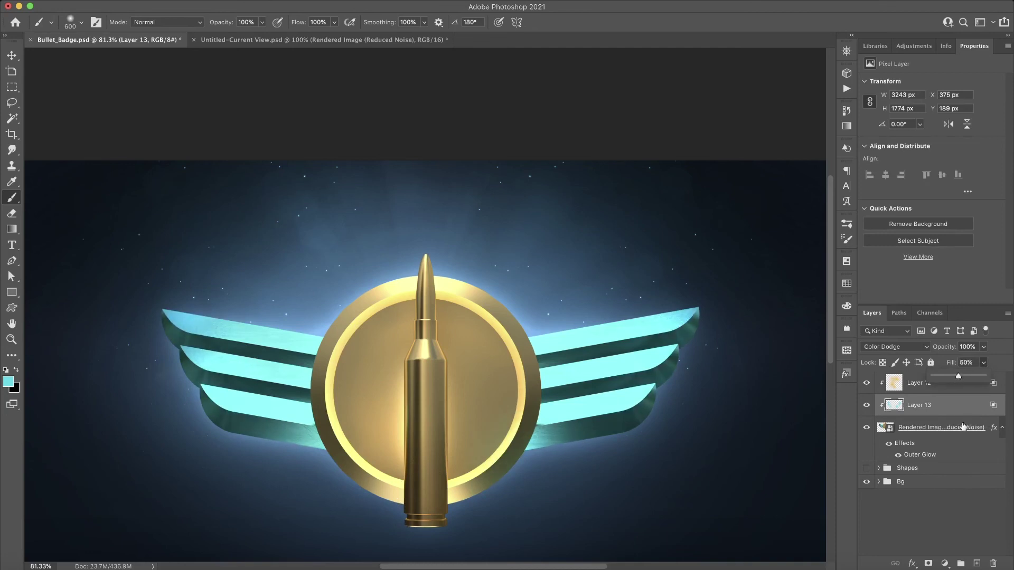
Paste a merged copy of the whole canvas as a new layer above Layer 12 and convert it to a Smart Object
{"action": "left_click", "coordinate": [934, 408]}
{"action": "left_click", "coordinate": [928, 385]}
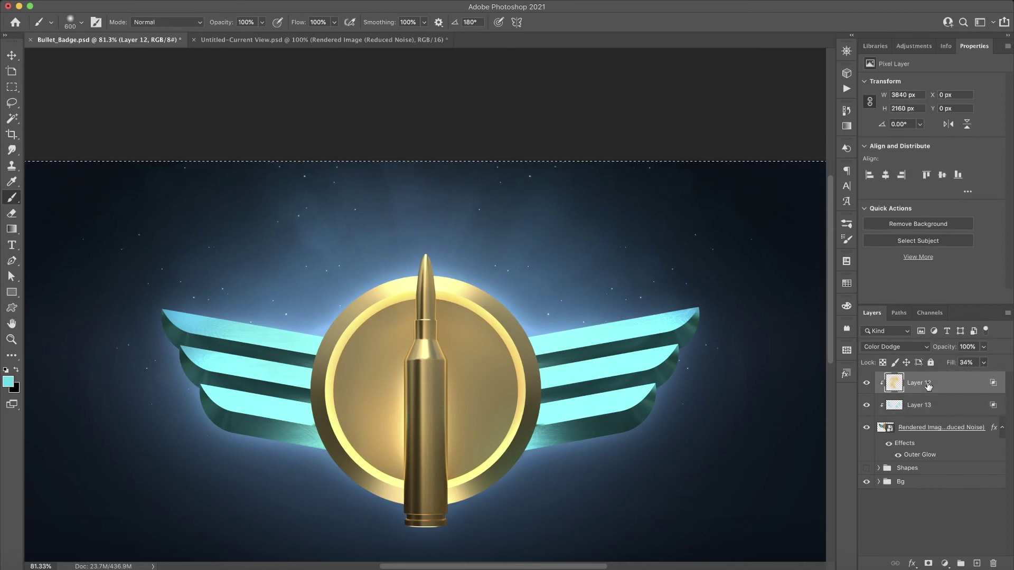
{"action": "key", "text": "super+alt+e"}
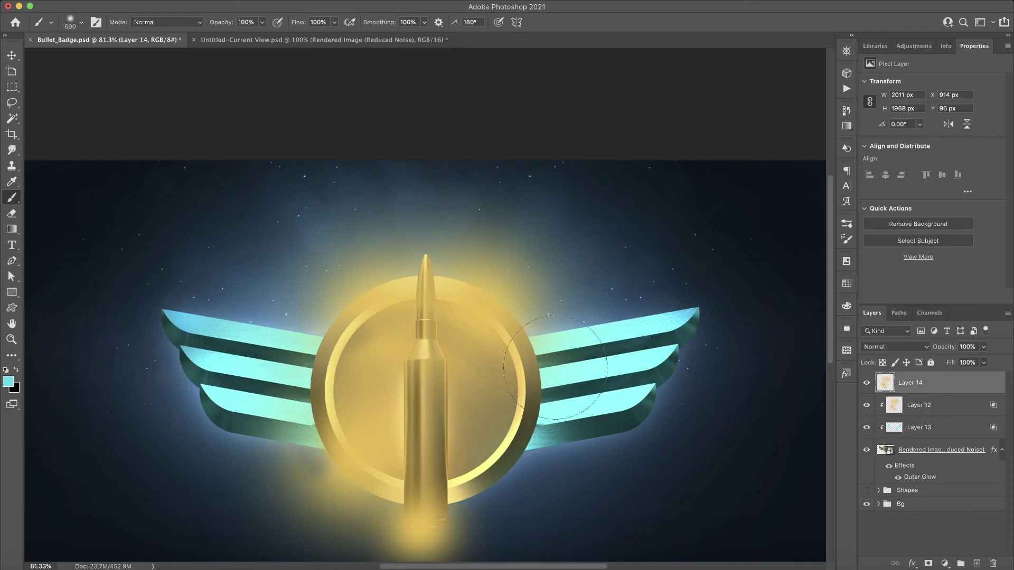
{"action": "key", "text": "super+z"}
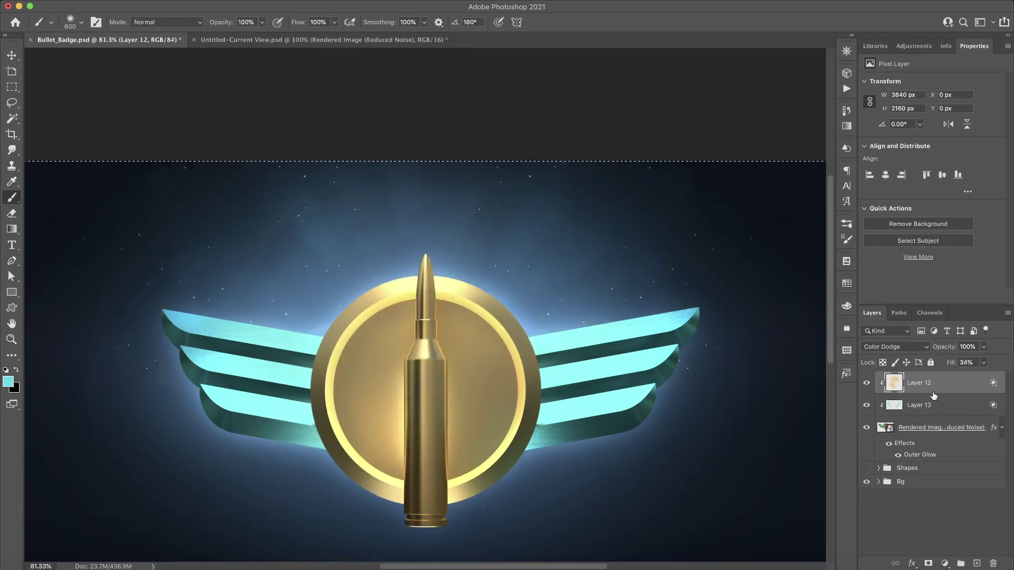
{"action": "key", "text": "super+v"}
{"action": "right_click", "coordinate": [933, 391]}
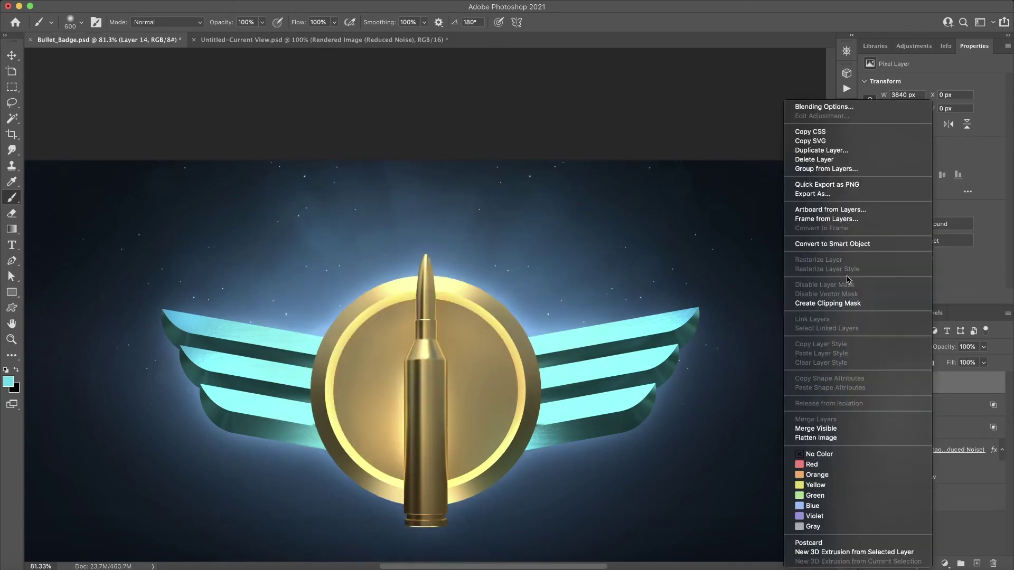
{"action": "left_click", "coordinate": [848, 244]}
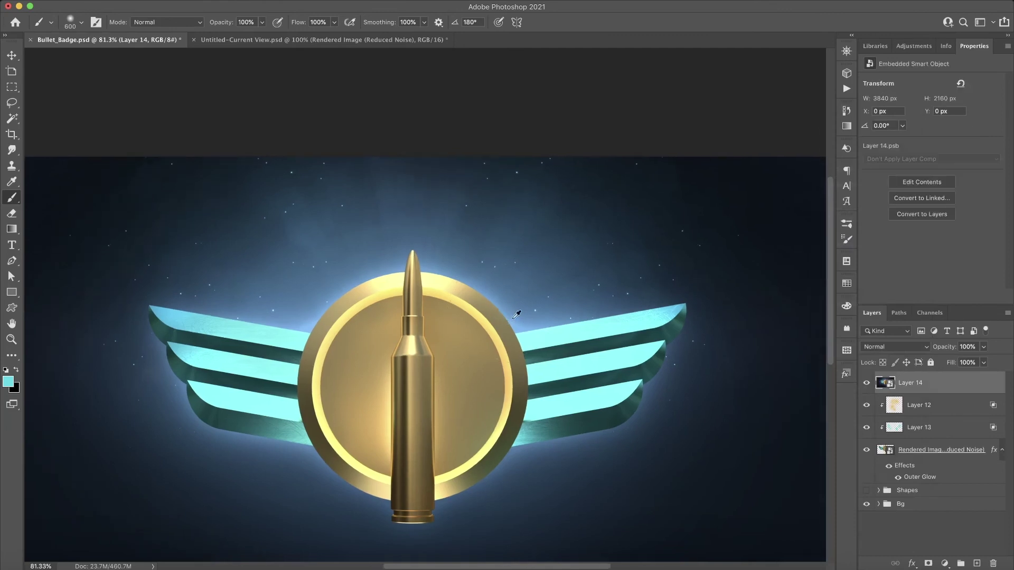
Open the Camera Raw Filter on the merged Smart Object and set Grain to 4 and Vignetting to -23
{"action": "scroll", "coordinate": [513, 319], "scroll_direction": "down", "scroll_amount": 2}
{"action": "left_click_drag", "start_coordinate": [525, 371], "coordinate": [515, 260]}
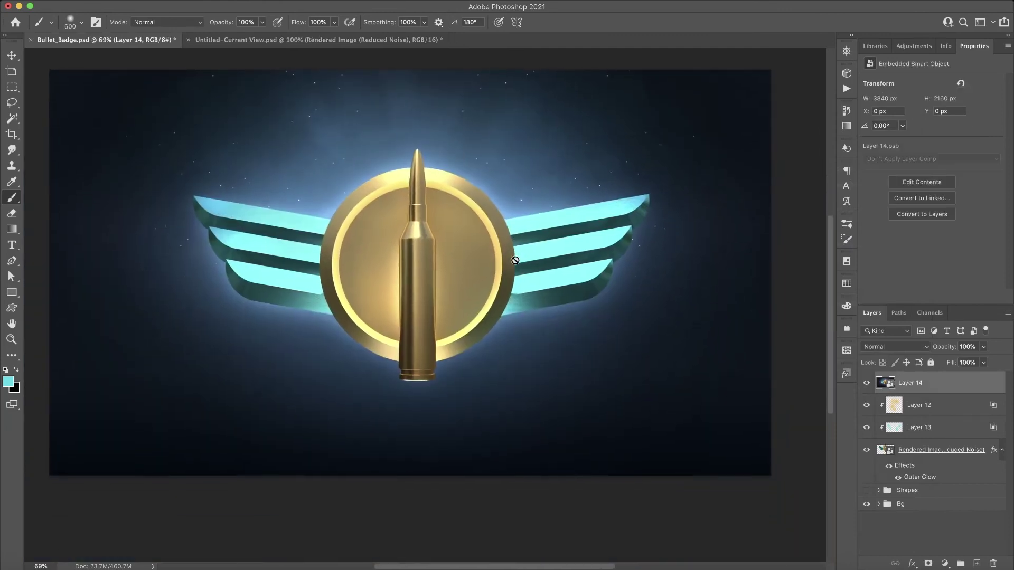
{"action": "left_click", "coordinate": [224, 1]}
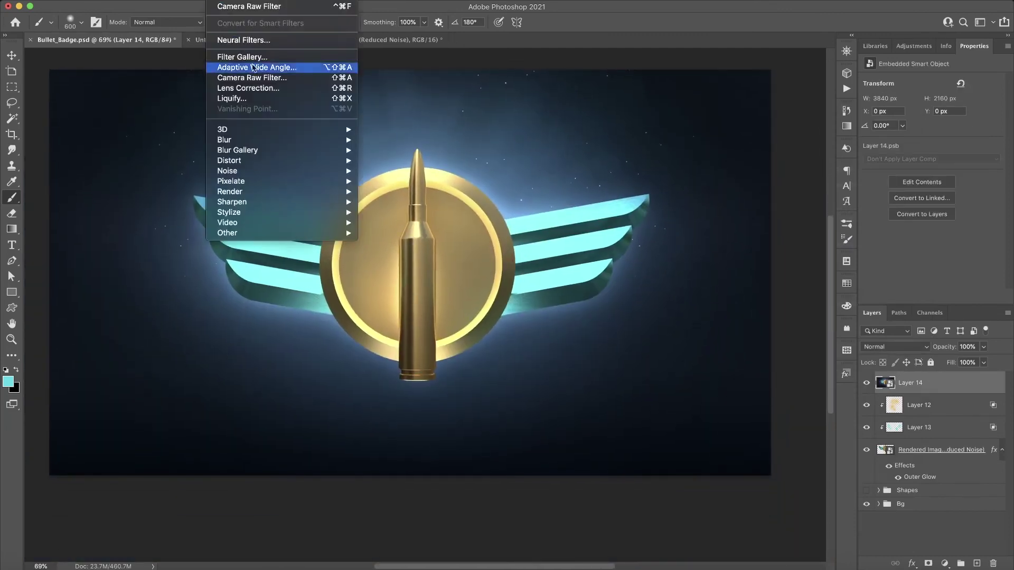
{"action": "left_click", "coordinate": [303, 80]}
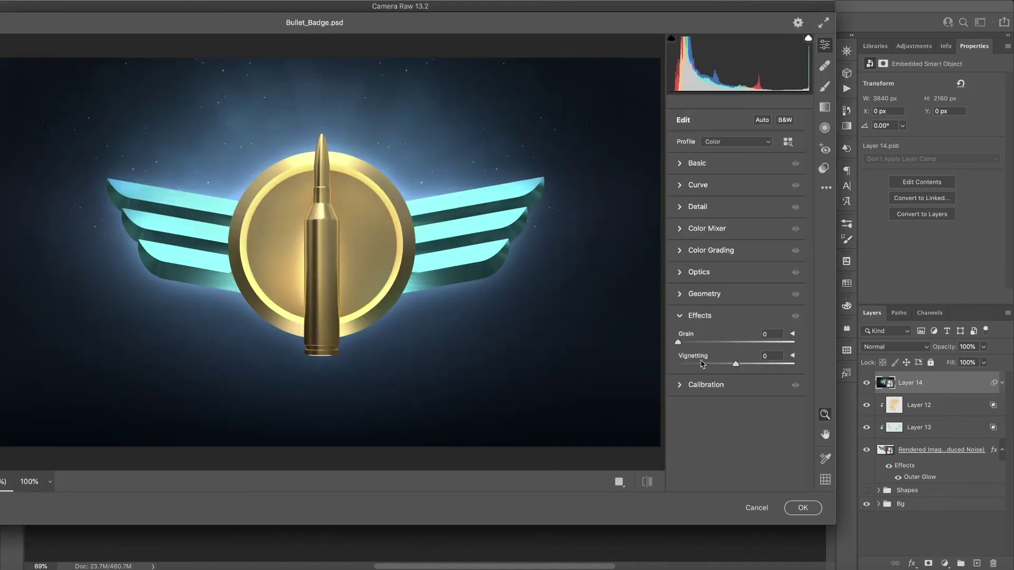
{"action": "left_click", "coordinate": [681, 317]}
{"action": "left_click", "coordinate": [681, 317]}
{"action": "left_click_drag", "start_coordinate": [737, 363], "coordinate": [724, 364]}
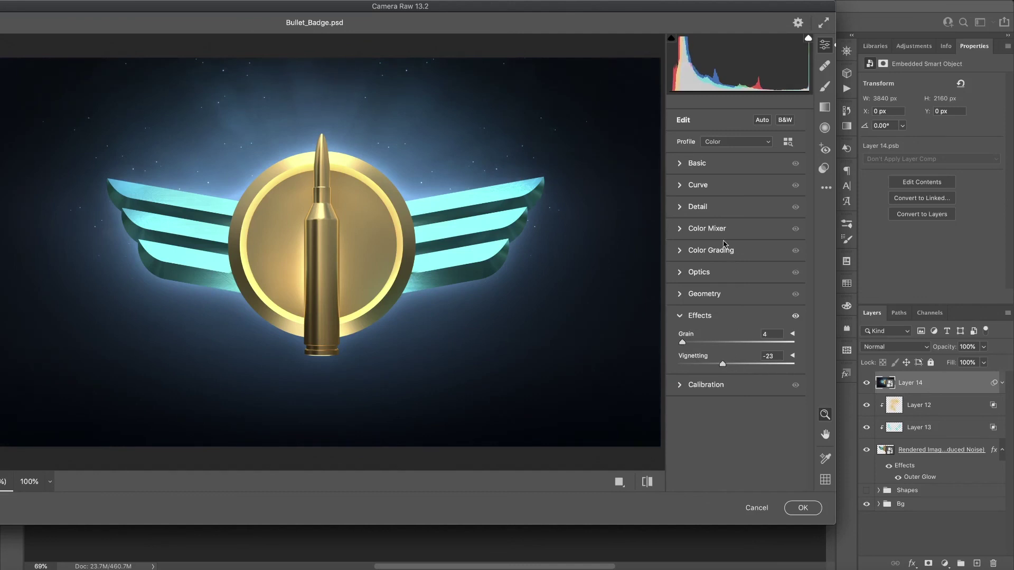
Set the Camera Raw Texture to +17, Clarity to +25 and Dehaze to +19, and apply the filter
{"action": "left_click", "coordinate": [680, 165]}
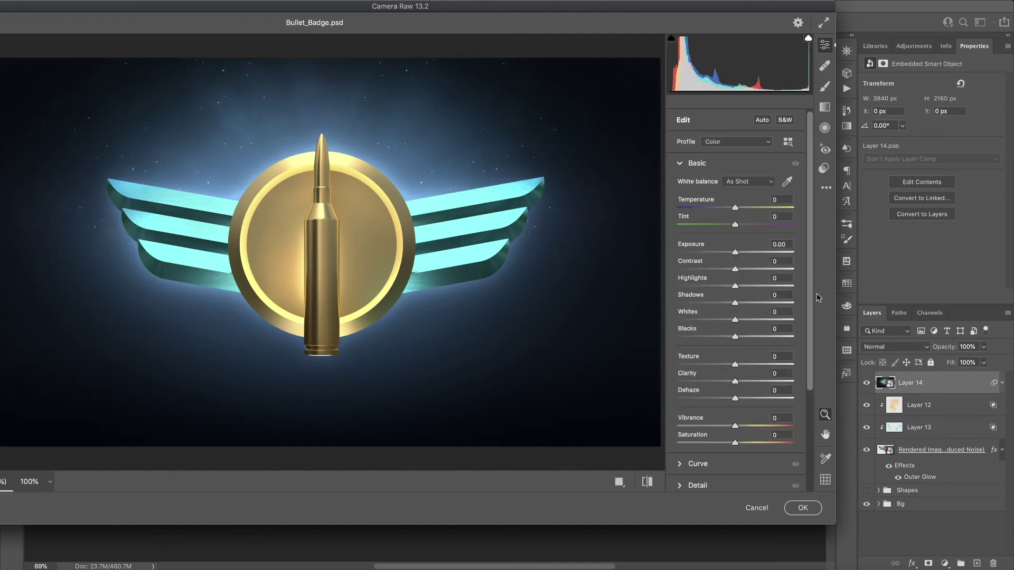
{"action": "left_click_drag", "start_coordinate": [735, 364], "coordinate": [740, 366]}
{"action": "left_click_drag", "start_coordinate": [738, 385], "coordinate": [753, 385]}
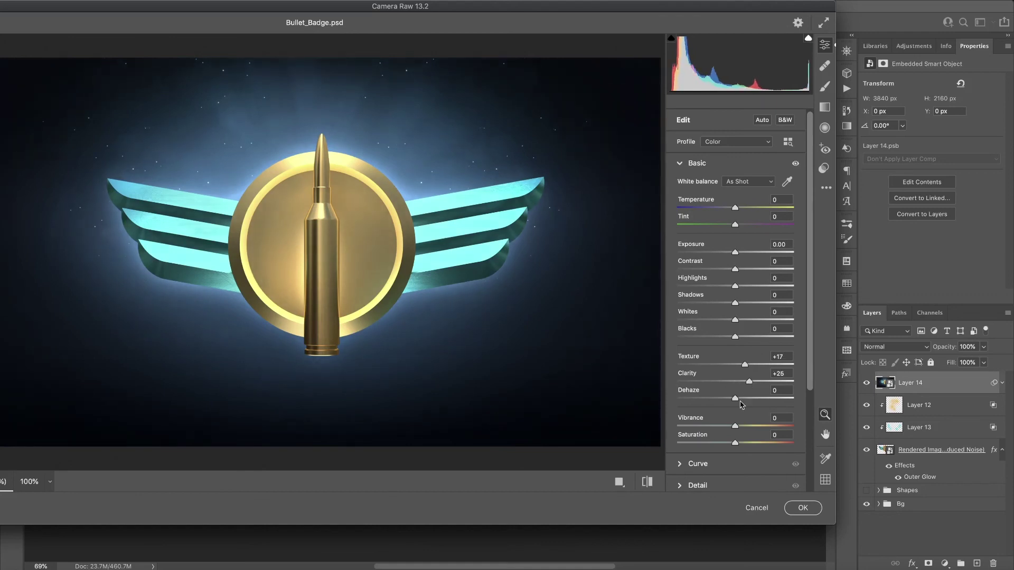
{"action": "left_click_drag", "start_coordinate": [738, 401], "coordinate": [748, 401]}
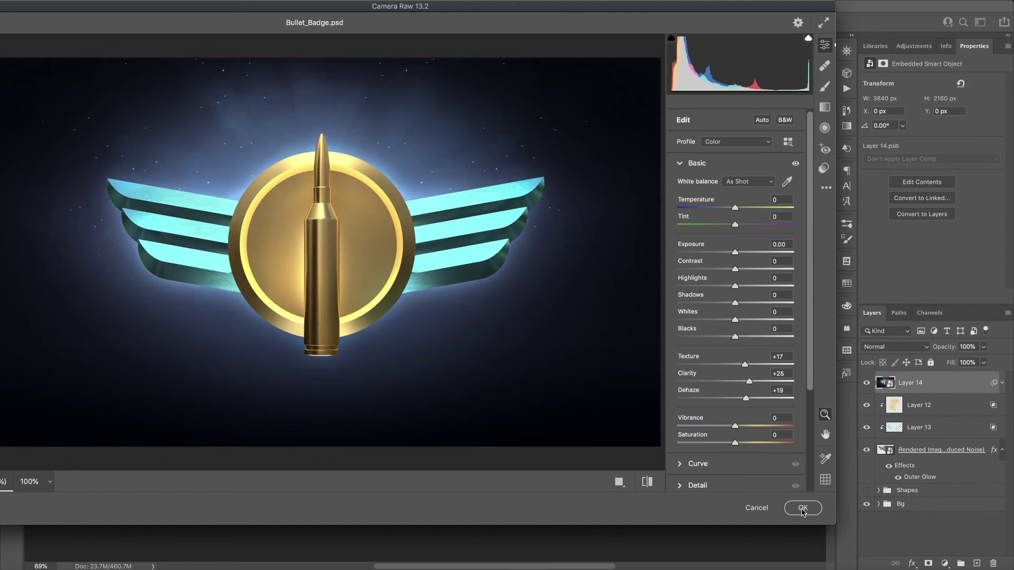
{"action": "left_click", "coordinate": [803, 508]}
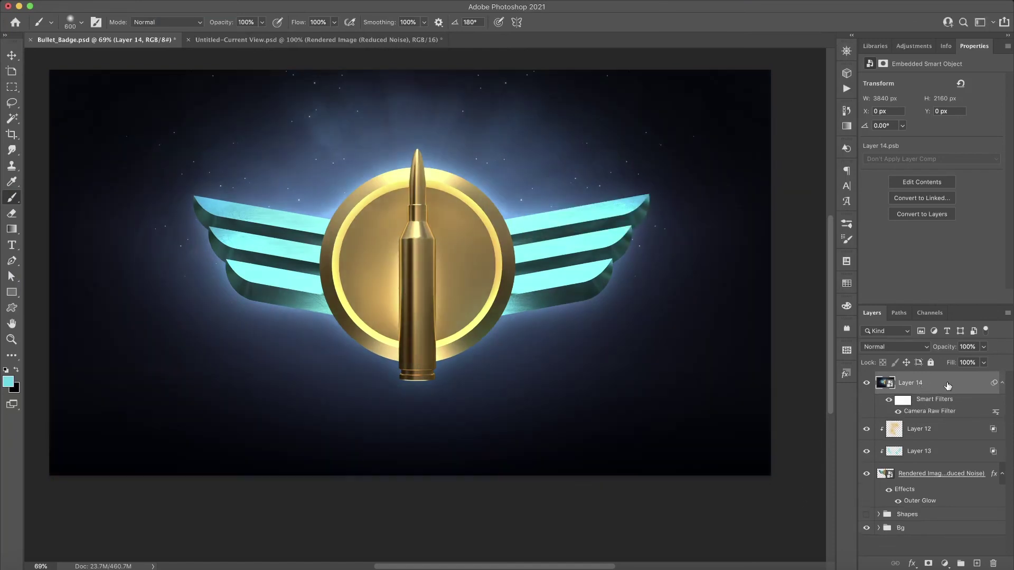
Add a new layer above Layer 14 and paint a soft white glow over the medallion's centre with an 1100 px brush
{"action": "left_click", "coordinate": [978, 563]}
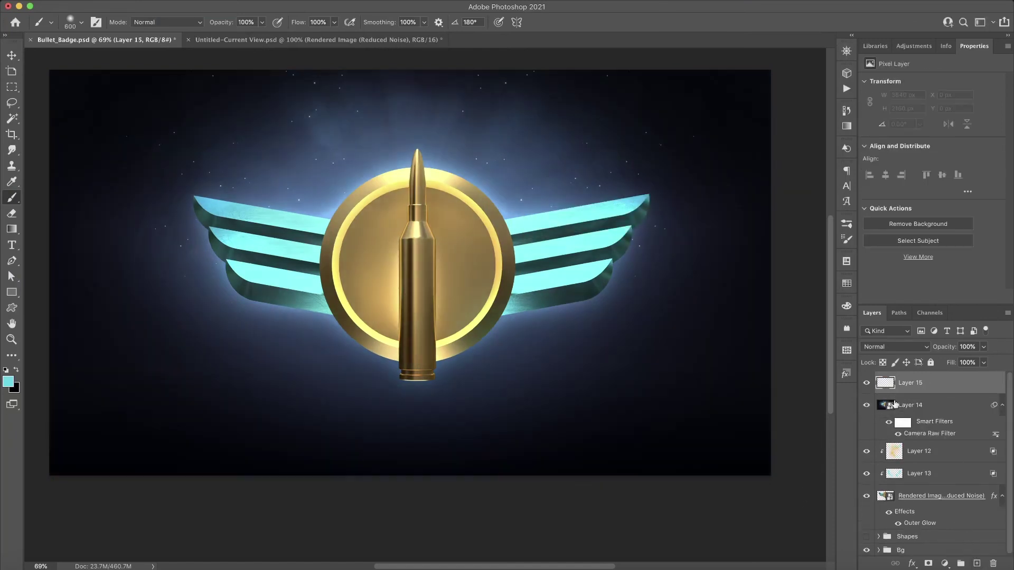
{"action": "scroll", "coordinate": [642, 327], "scroll_direction": "down", "scroll_amount": 1}
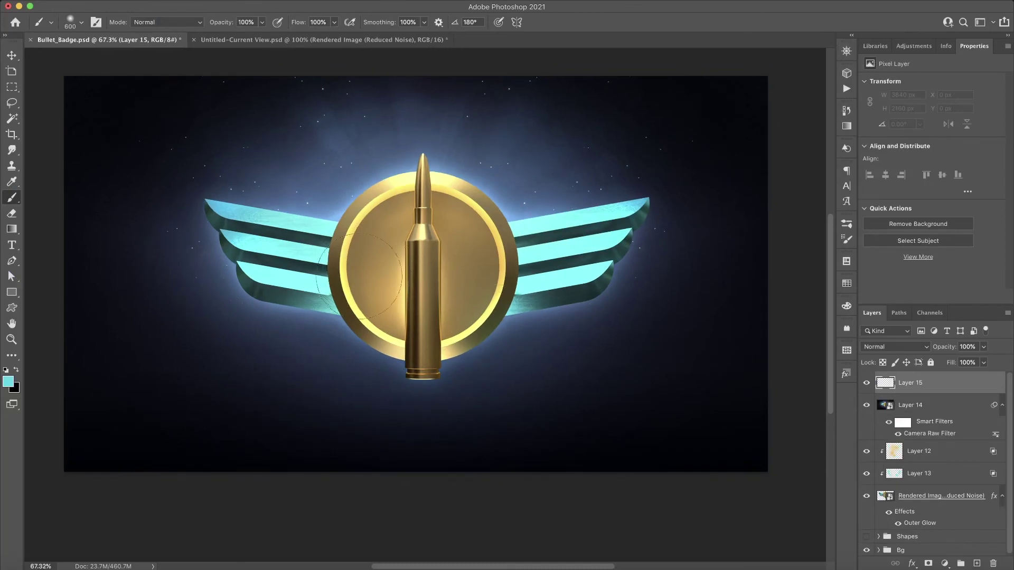
{"action": "left_click", "coordinate": [8, 371]}
{"action": "left_click", "coordinate": [16, 370]}
{"action": "key", "text": "bracketright"}
{"action": "key", "text": "bracketright"}
{"action": "key", "text": "bracketright"}
{"action": "key", "text": "bracketright"}
{"action": "key", "text": "bracketright"}
{"action": "left_click", "coordinate": [428, 280]}
{"action": "left_click", "coordinate": [425, 277]}
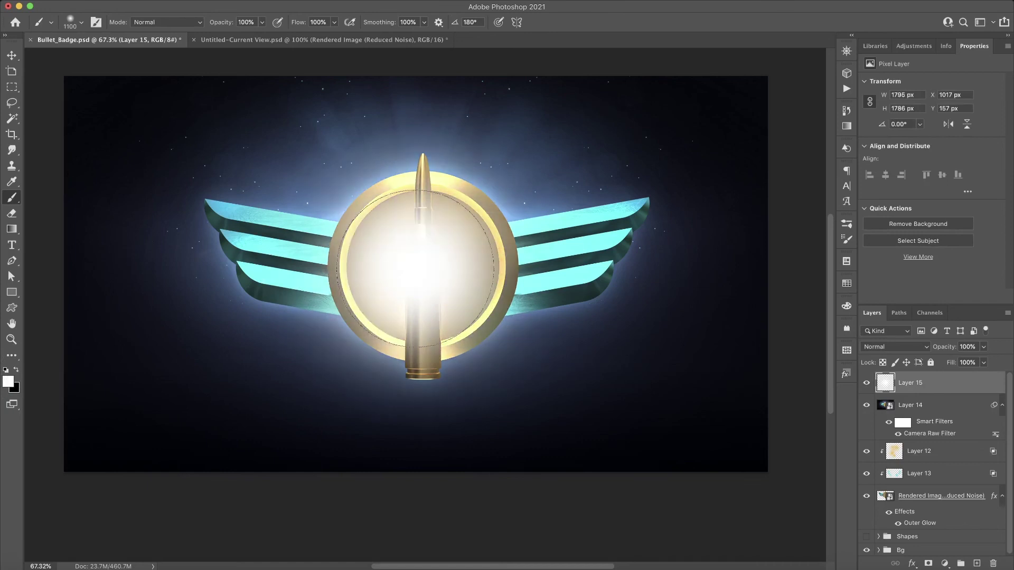
Free-transform the white glow to about 88% width and 132% height and move it up above the medallion
{"action": "key", "text": "ctrl+t"}
{"action": "mouse_move", "coordinate": [464, 276]}
{"action": "left_mouse_down"}
{"action": "mouse_move", "coordinate": [452, 232]}
{"action": "mouse_move", "coordinate": [461, 262]}
{"action": "left_mouse_up"}
{"action": "left_click_drag", "start_coordinate": [401, 84], "coordinate": [410, 37]}
{"action": "left_click_drag", "start_coordinate": [626, 248], "coordinate": [482, 248]}
{"action": "left_click_drag", "start_coordinate": [372, 259], "coordinate": [422, 203]}
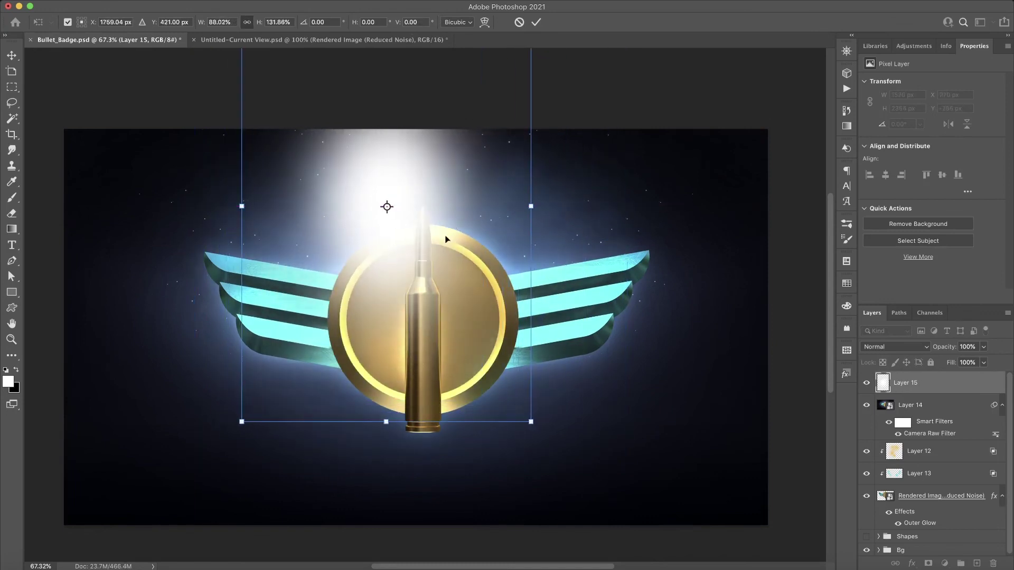
Warp the white glow upward into a faint light at the canvas's upper edge, clear of the badge, and commit the transform
{"action": "right_click", "coordinate": [433, 212]}
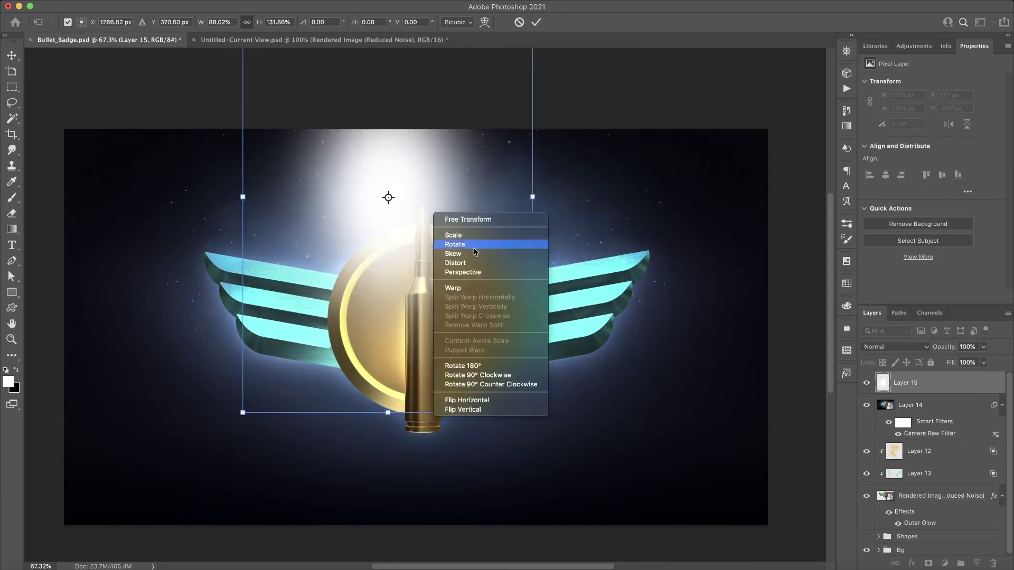
{"action": "left_click", "coordinate": [457, 290]}
{"action": "left_click_drag", "start_coordinate": [304, 279], "coordinate": [351, 211]}
{"action": "left_click_drag", "start_coordinate": [502, 264], "coordinate": [392, 155]}
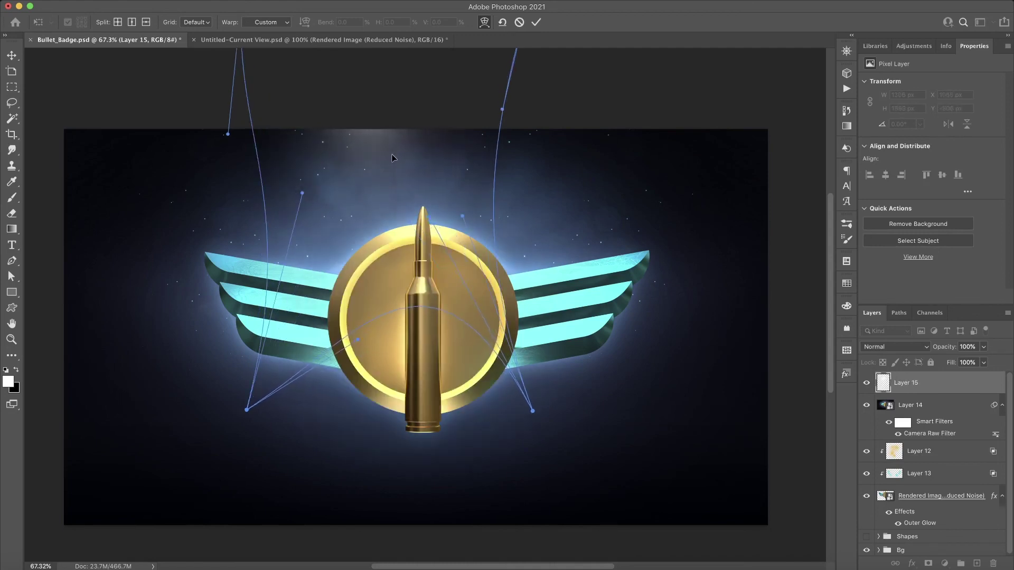
{"action": "left_click", "coordinate": [535, 22]}
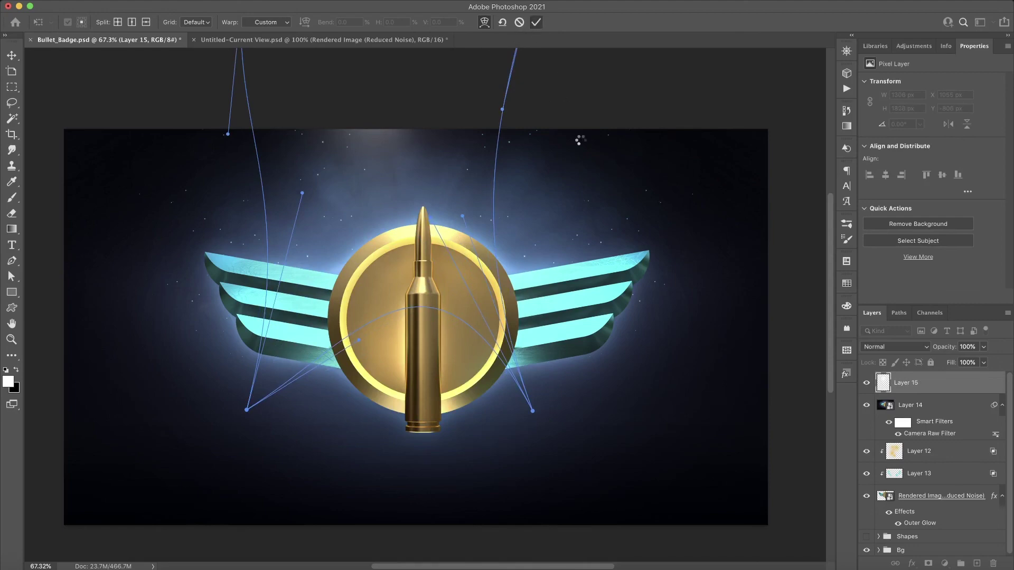